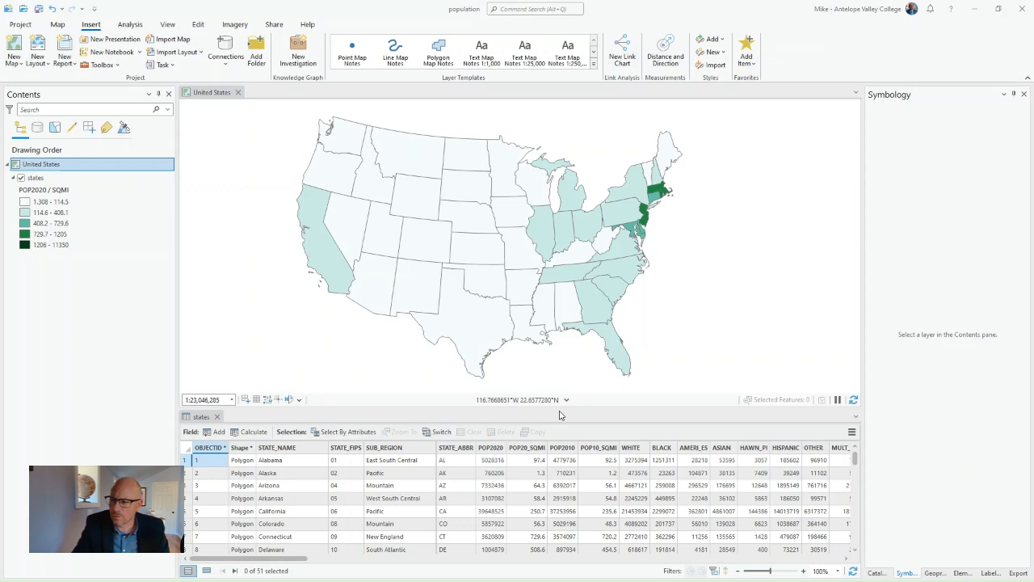
# - Save the project and add a new 2D map to it
pyautogui.moveTo(511, 444)
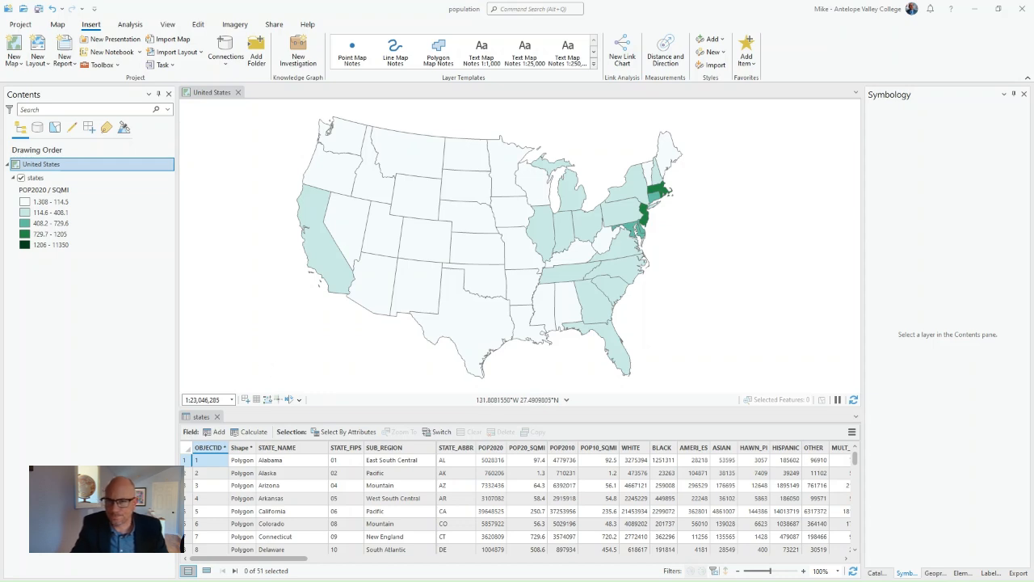
pyautogui.click(38, 8)
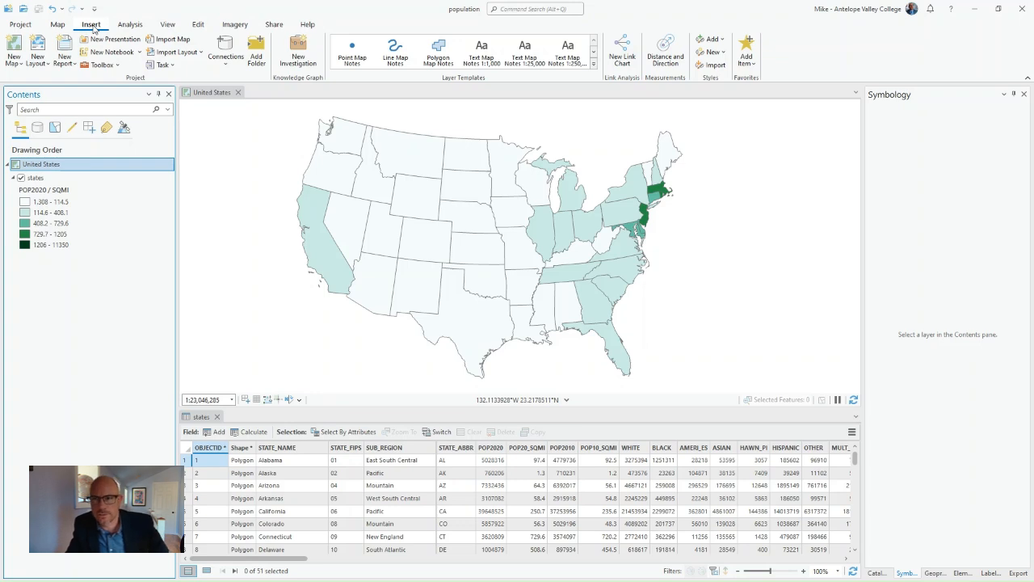
pyautogui.click(19, 64)
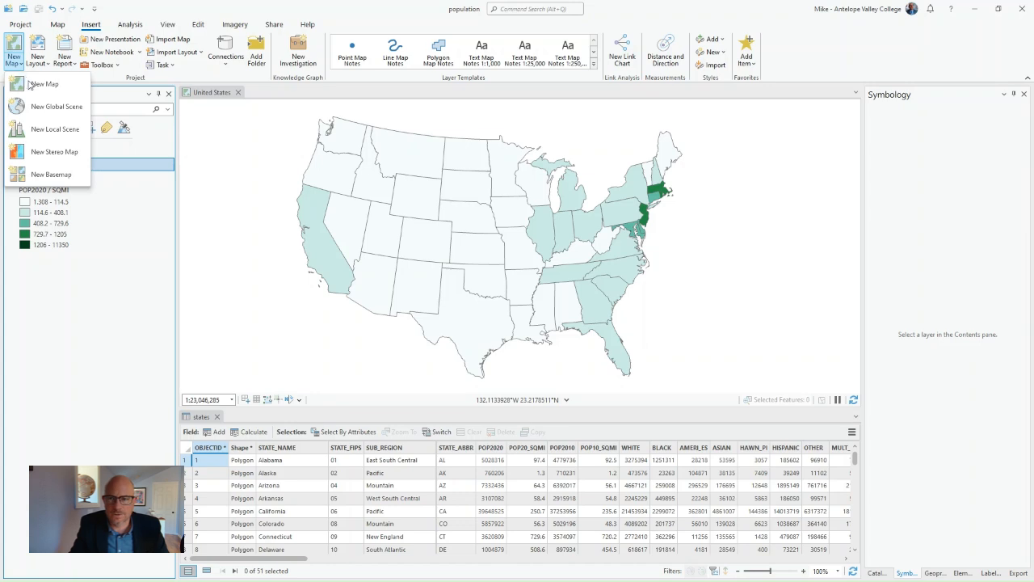
pyautogui.click(39, 84)
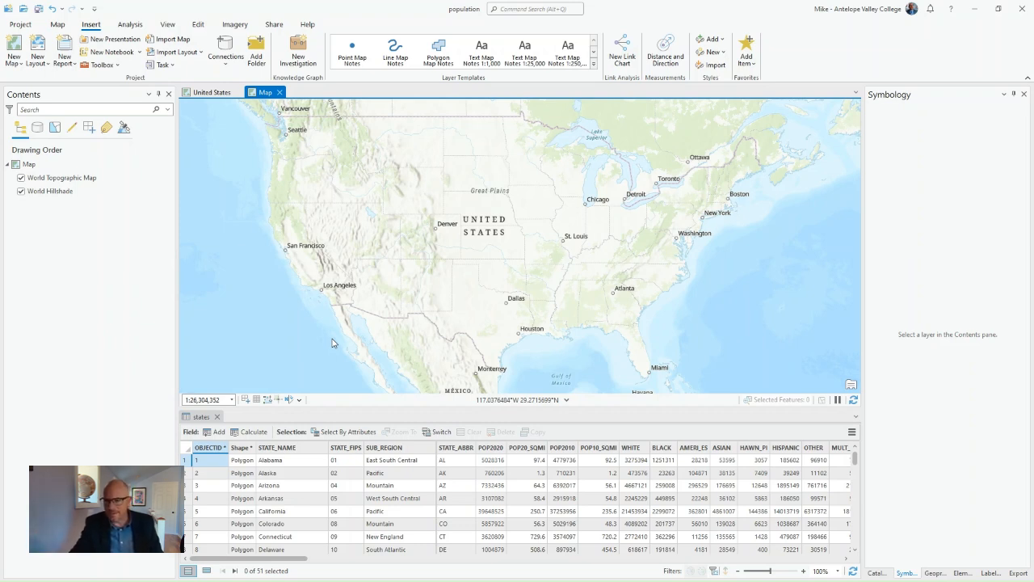
# - Remove the World Topographic Map and World Hillshade layers from the new map and close the states attribute table
pyautogui.click(89, 180)
pyautogui.rightClick(88, 180)
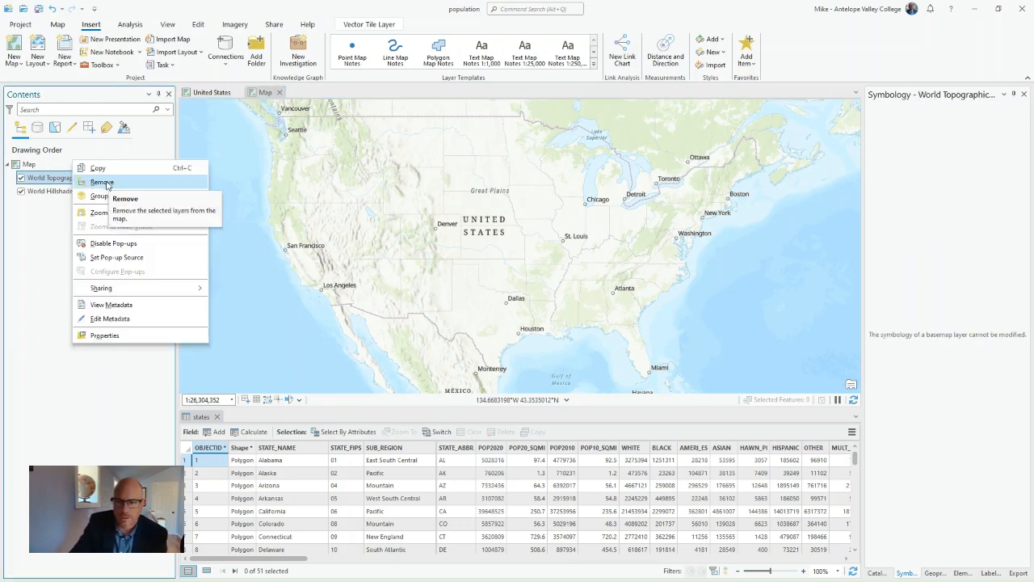
pyautogui.click(103, 184)
pyautogui.click(69, 178)
pyautogui.rightClick(69, 179)
pyautogui.click(94, 181)
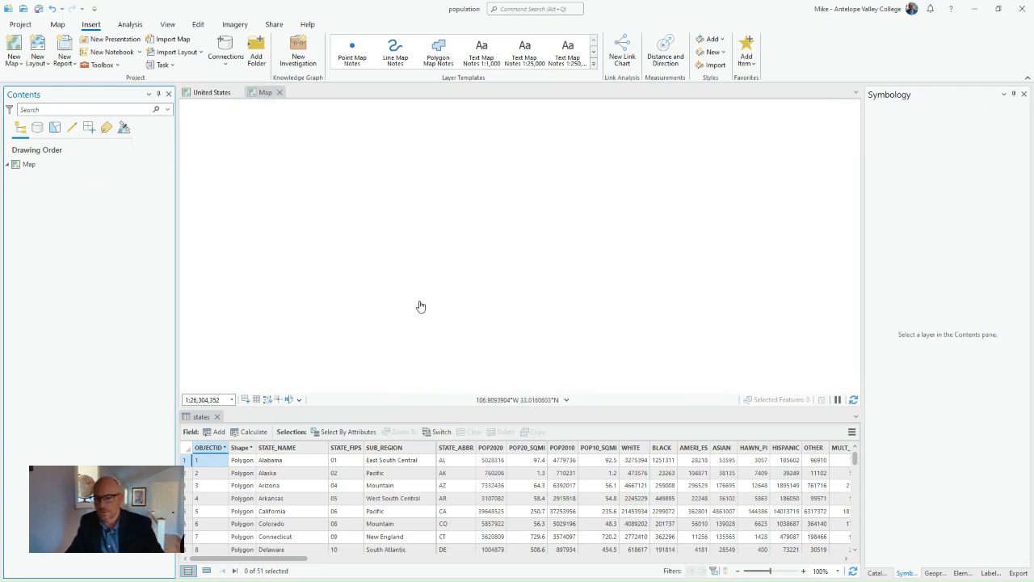
pyautogui.click(217, 417)
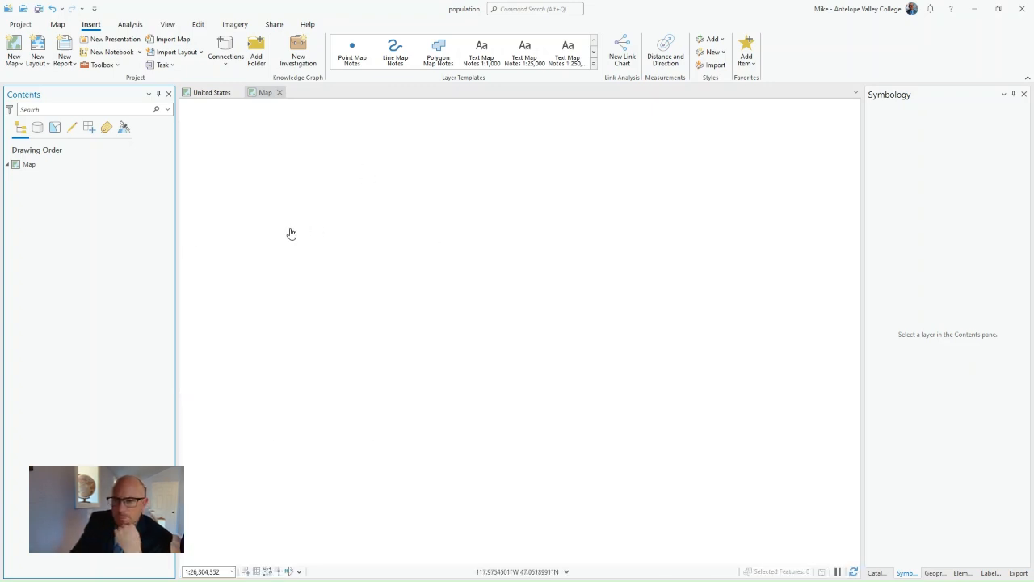
# - Copy the states layer from the United States map and paste it into the new, empty map
pyautogui.click(219, 90)
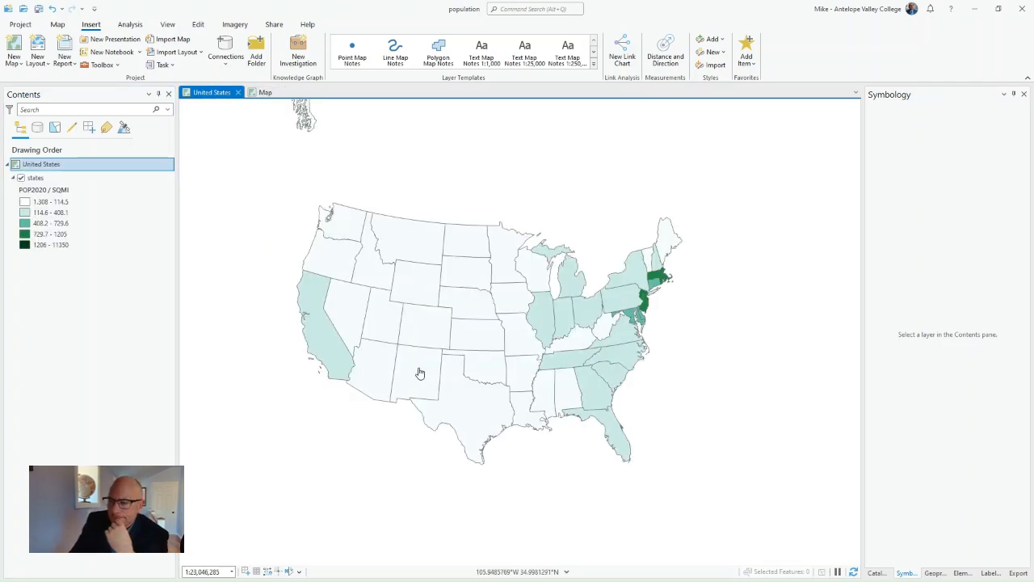
pyautogui.moveTo(287, 179); pyautogui.dragTo(686, 486)
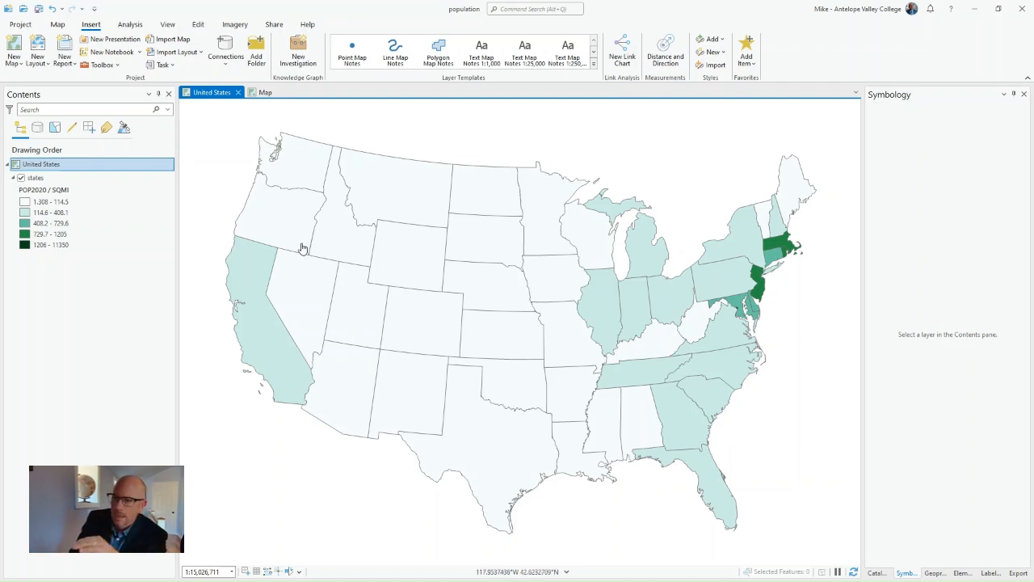
pyautogui.rightClick(46, 180)
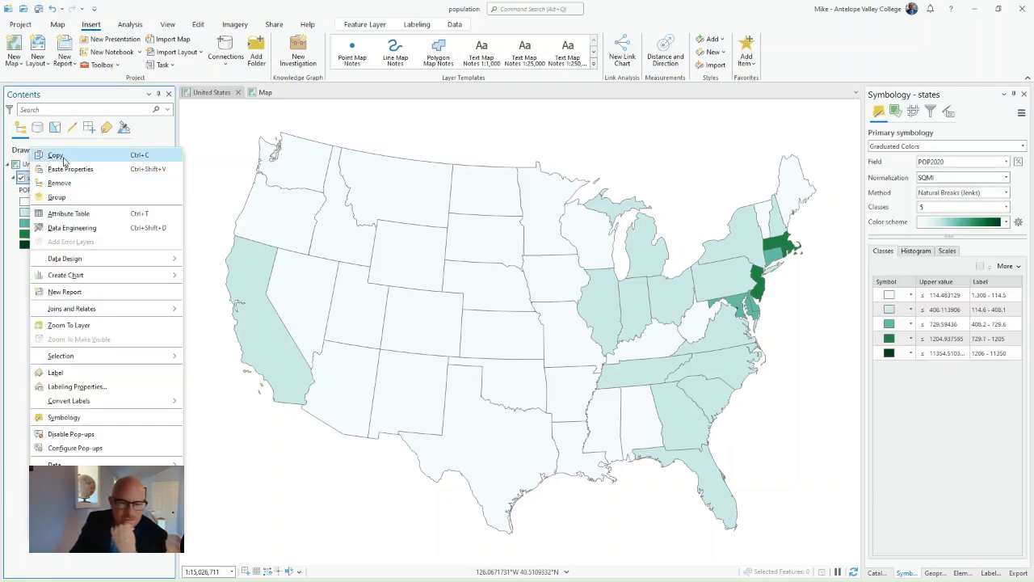
pyautogui.click(63, 156)
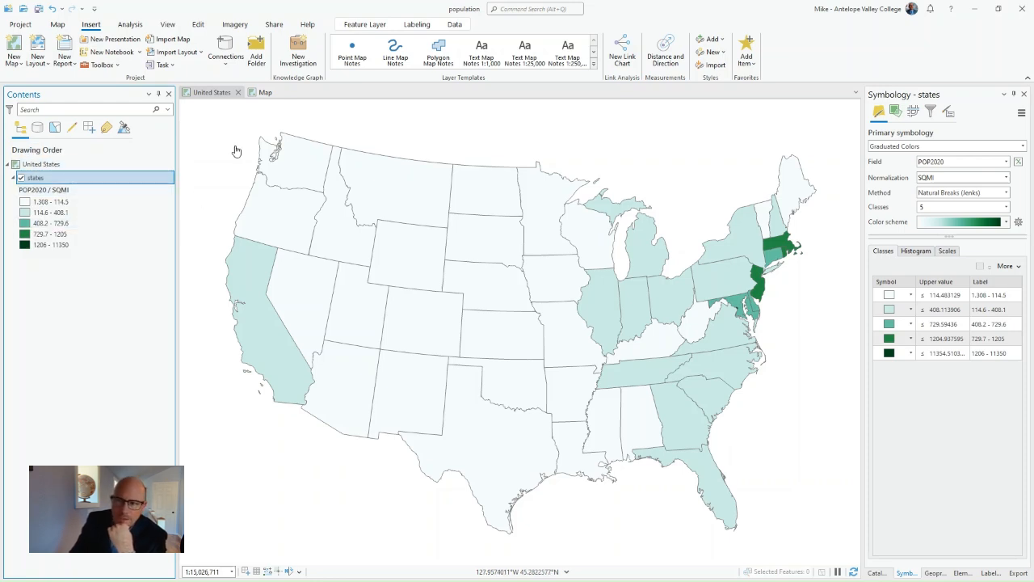
pyautogui.click(266, 94)
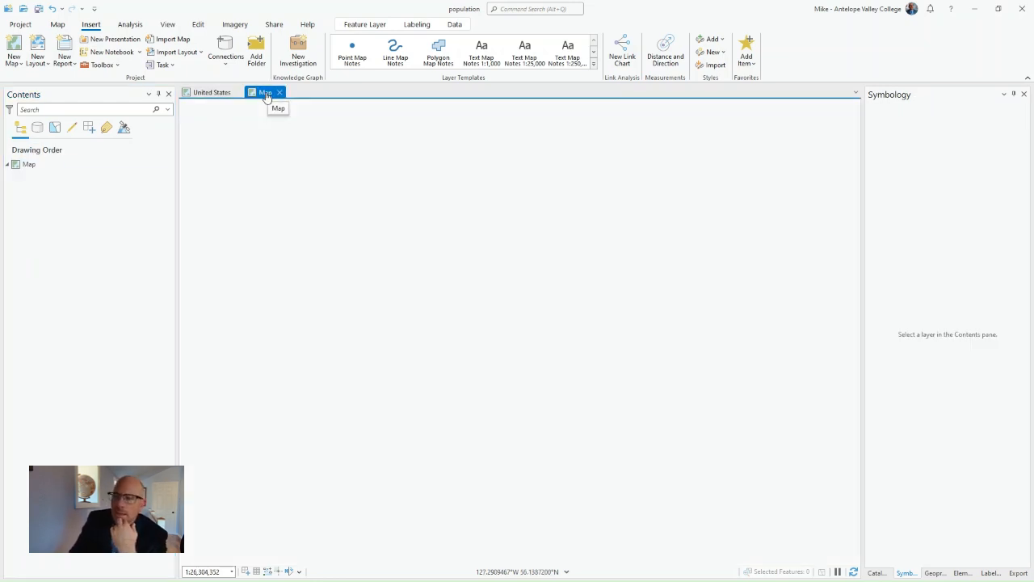
pyautogui.click(39, 166)
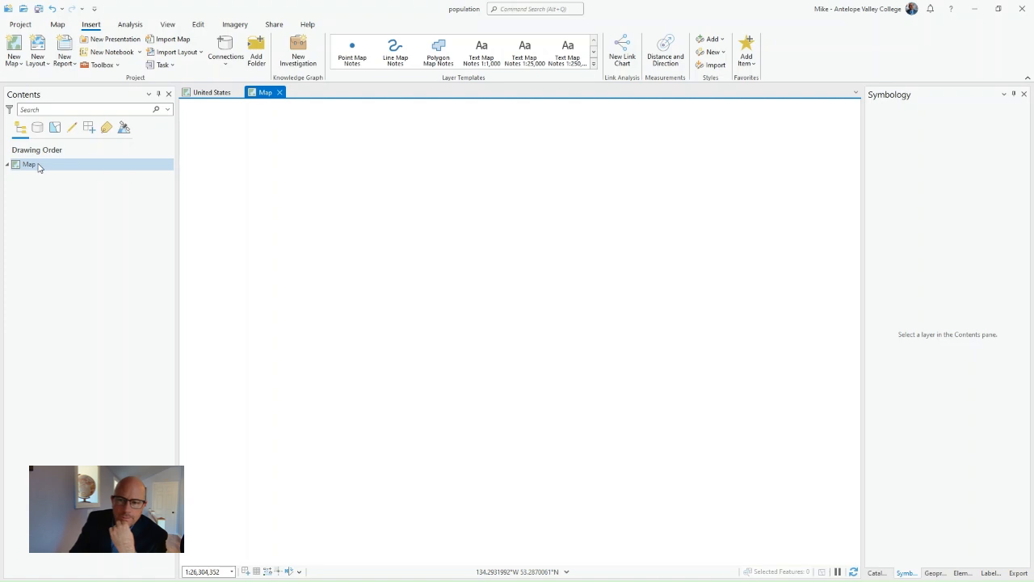
pyautogui.rightClick(39, 167)
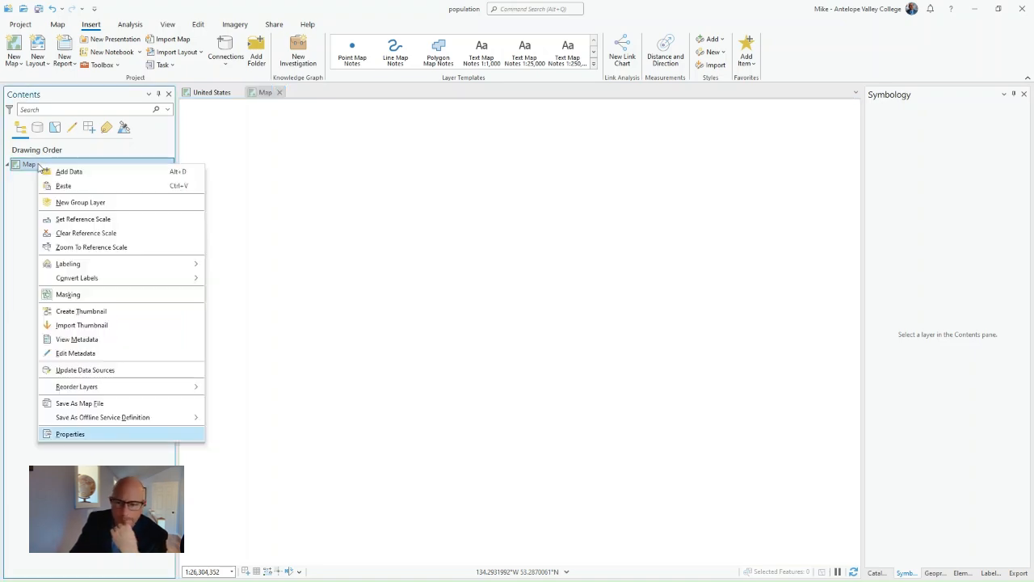
pyautogui.click(73, 186)
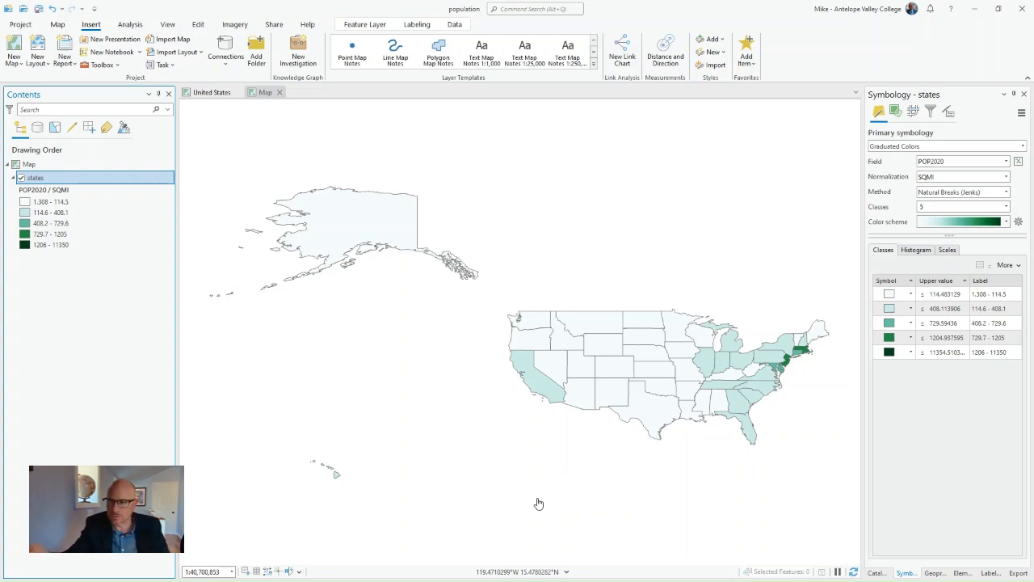
# - Compare the states layer in the United States map and the new map, and save the project
pyautogui.click(207, 92)
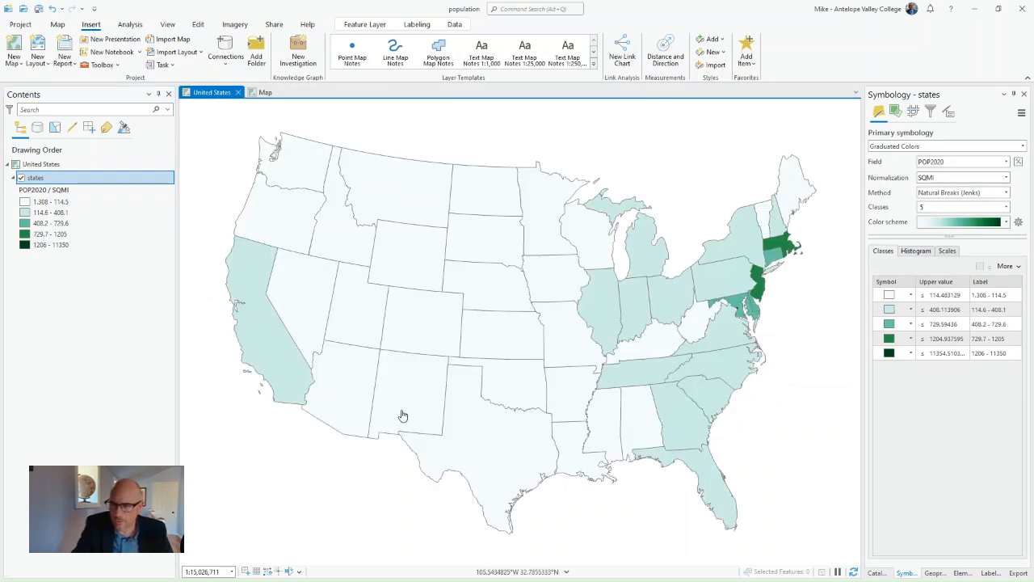
pyautogui.click(266, 92)
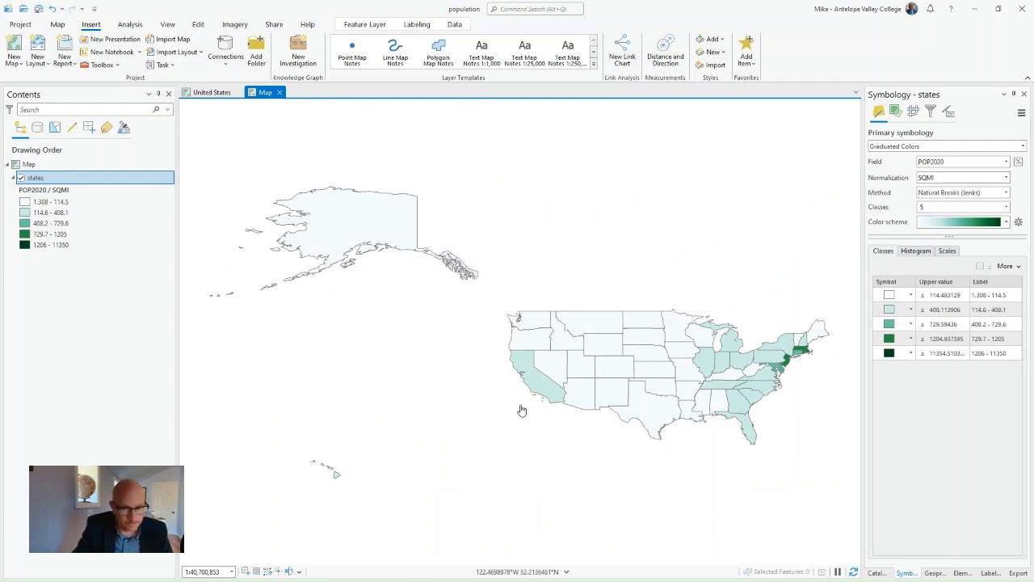
pyautogui.click(38, 8)
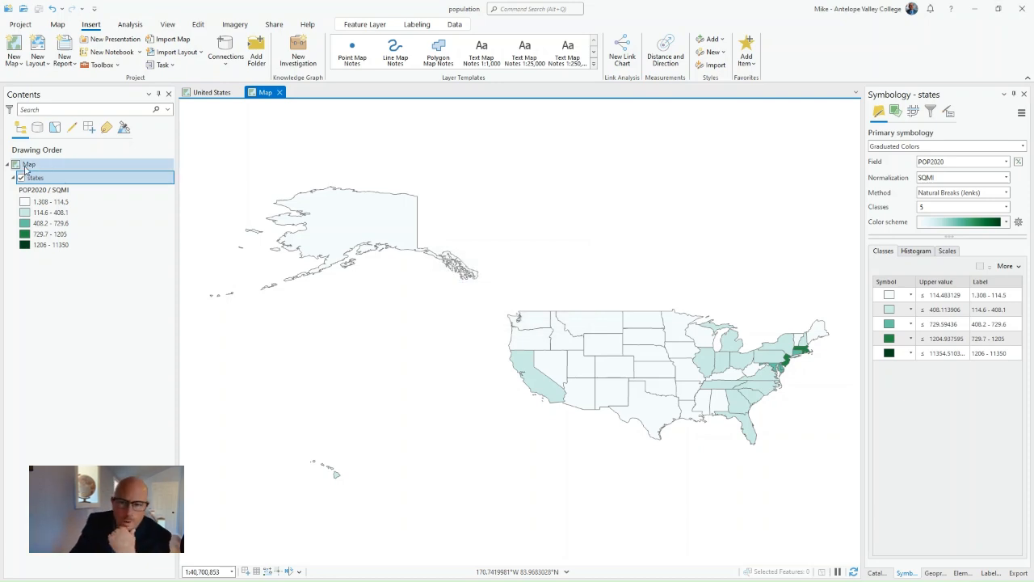
# - Rename the new map as Alaska in its map properties and apply the change
pyautogui.rightClick(35, 165)
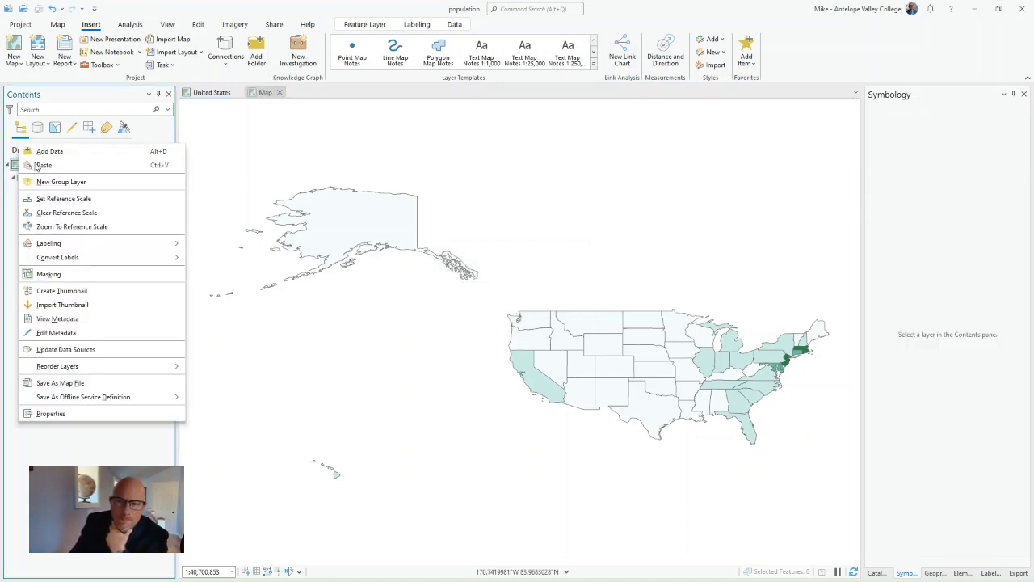
pyautogui.click(51, 414)
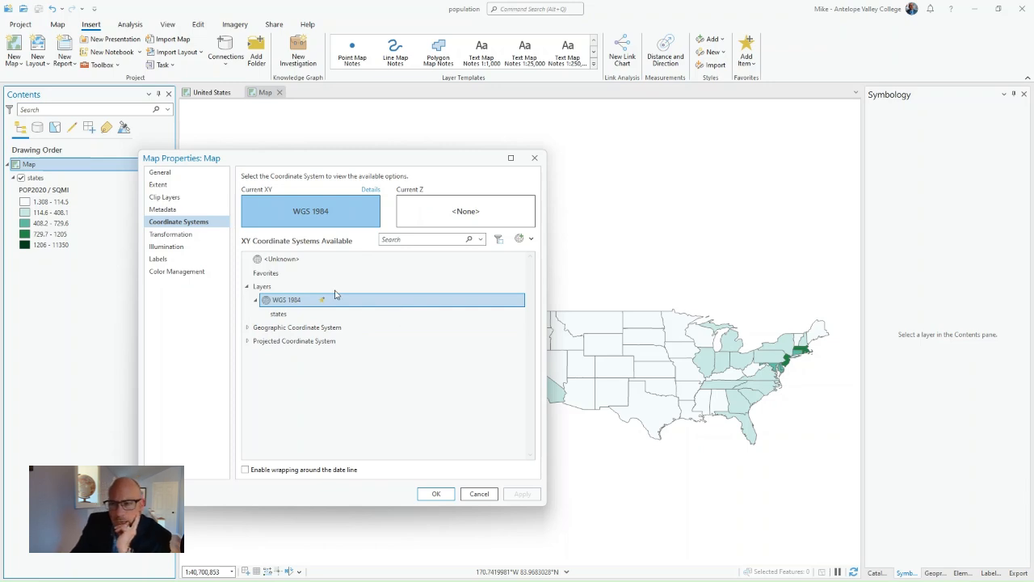
pyautogui.click(158, 172)
pyautogui.doubleClick(344, 176)
pyautogui.write('Alaska')
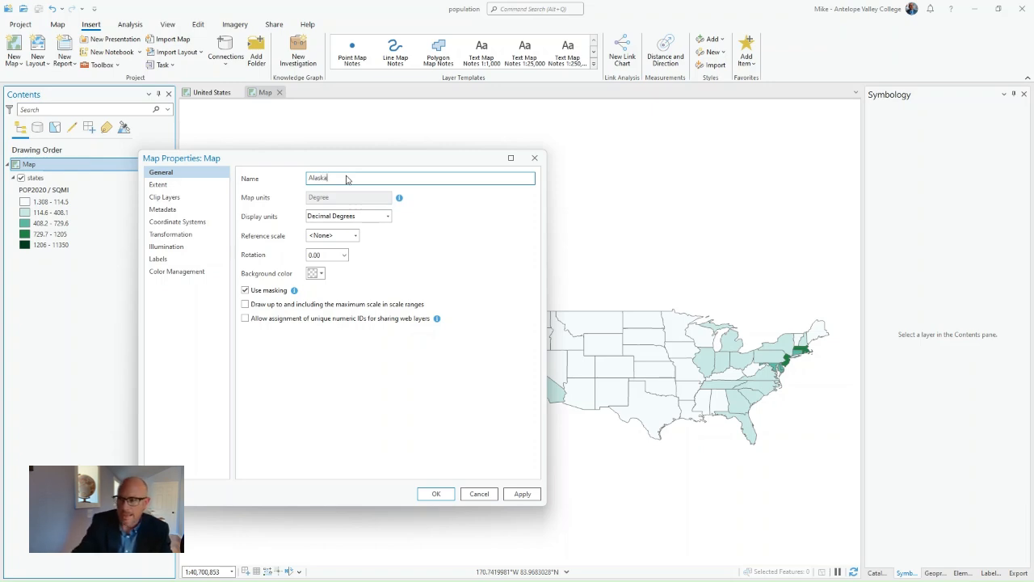
pyautogui.click(522, 492)
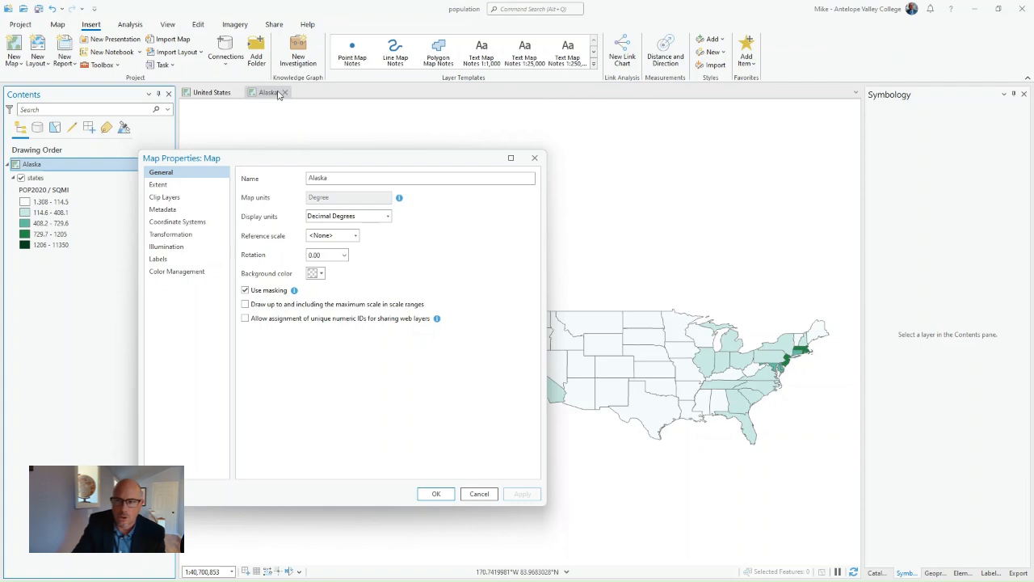
pyautogui.moveTo(298, 159); pyautogui.dragTo(171, 140)
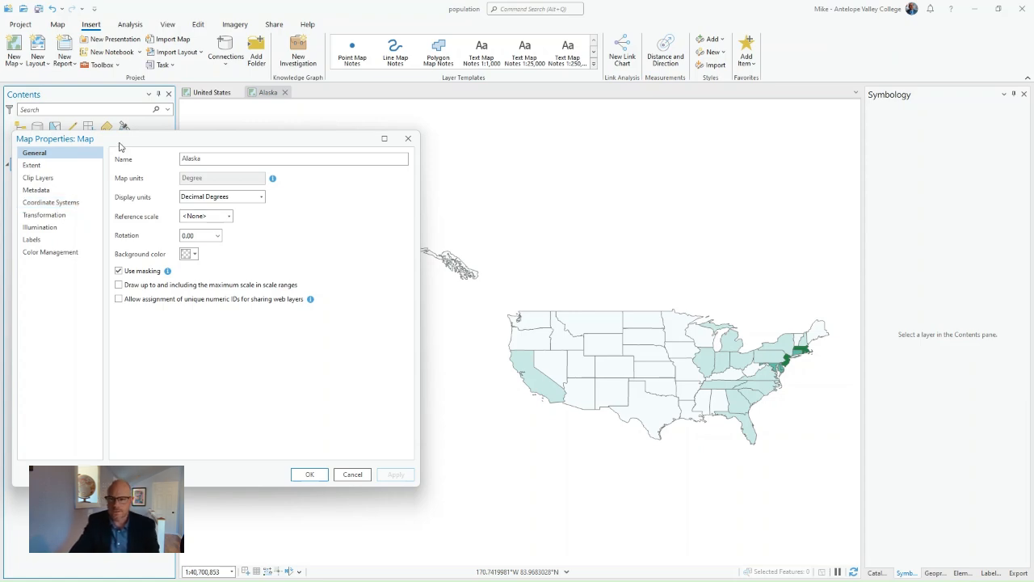
pyautogui.moveTo(120, 146); pyautogui.dragTo(314, 151)
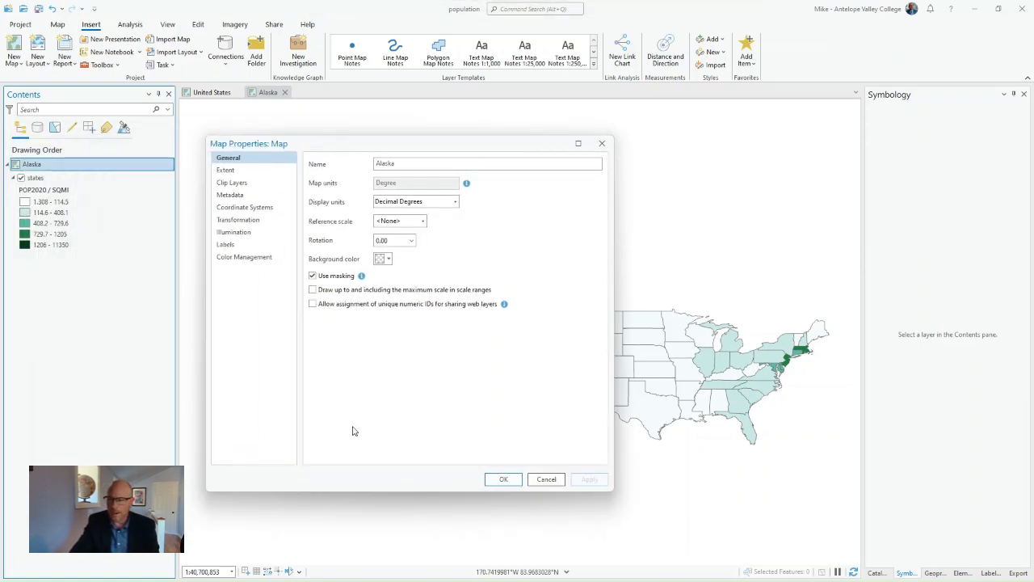
# - Set the Alaska map's projected coordinate system to Alaska Albers Equal Area Conic from the continental North America group
pyautogui.click(252, 209)
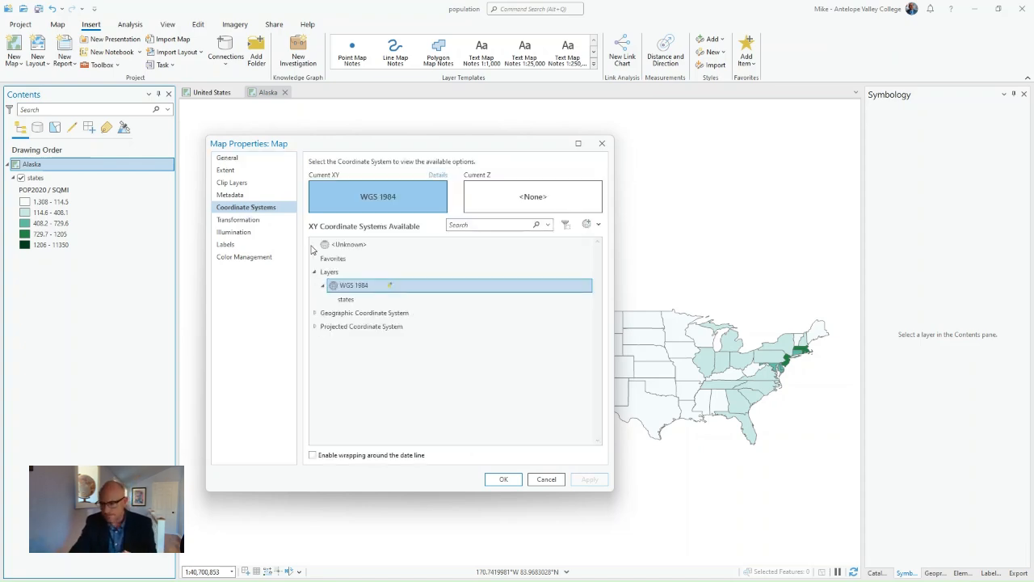
pyautogui.click(315, 328)
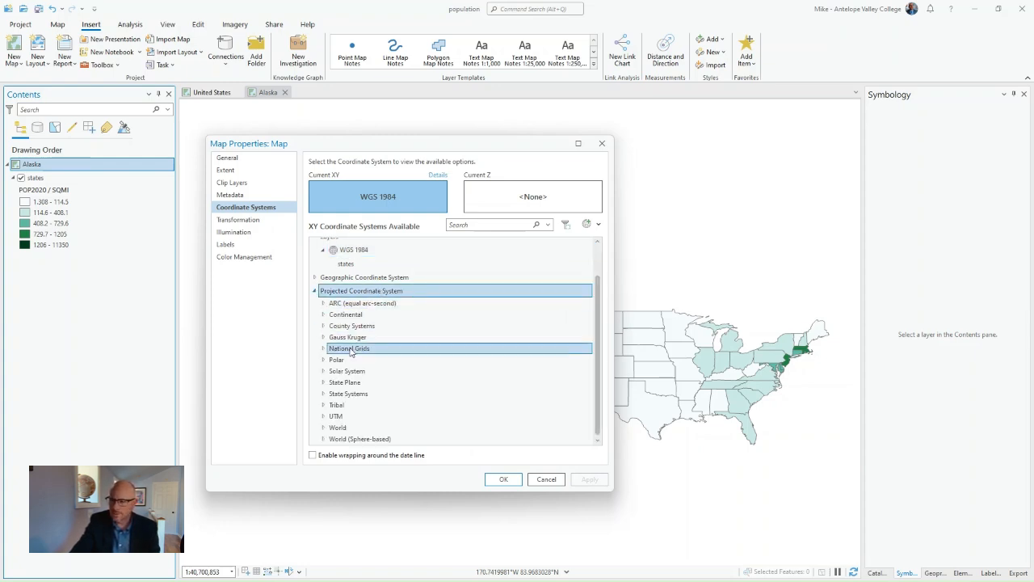
pyautogui.click(323, 315)
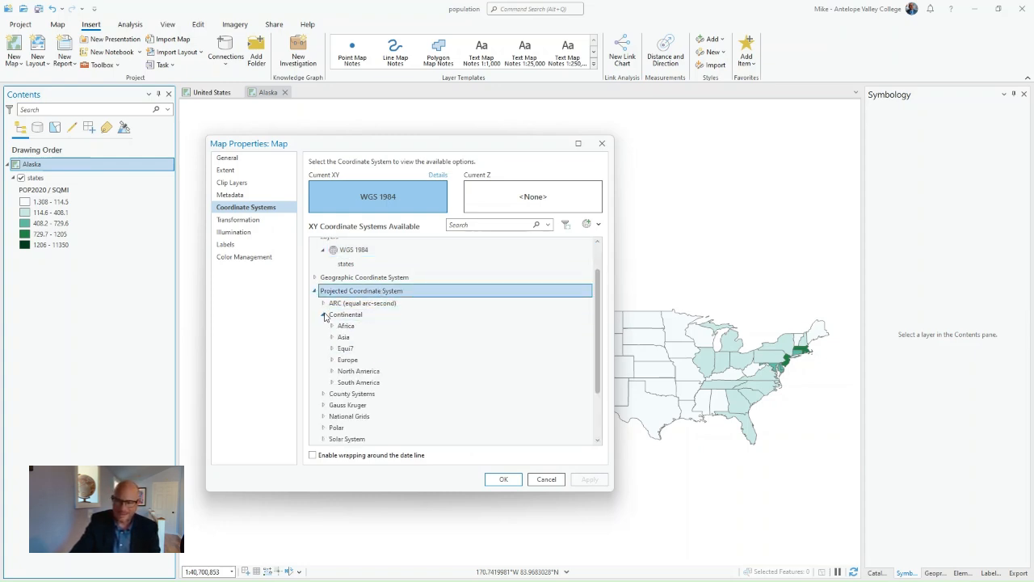
pyautogui.click(331, 371)
pyautogui.click(386, 355)
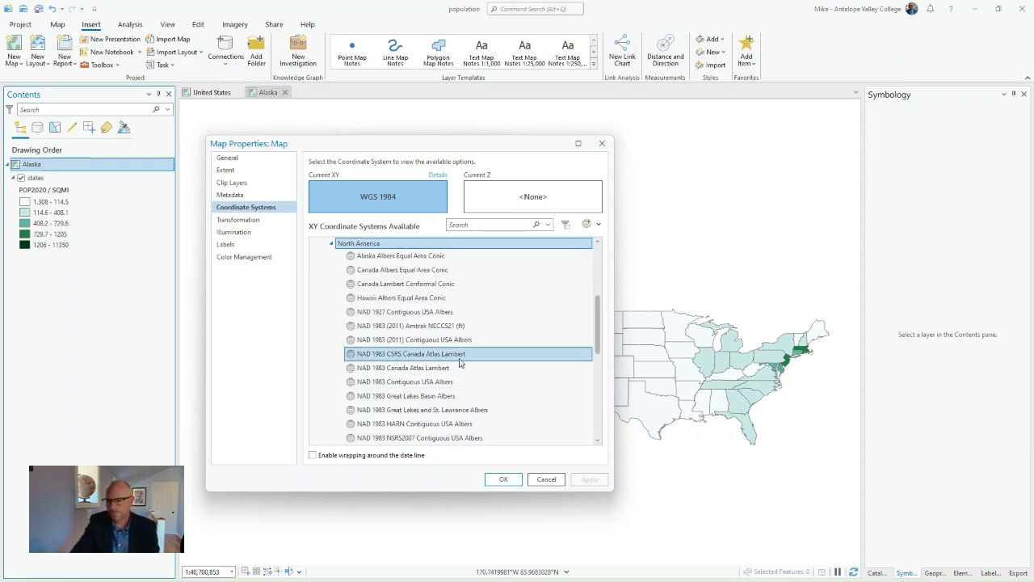
pyautogui.click(408, 340)
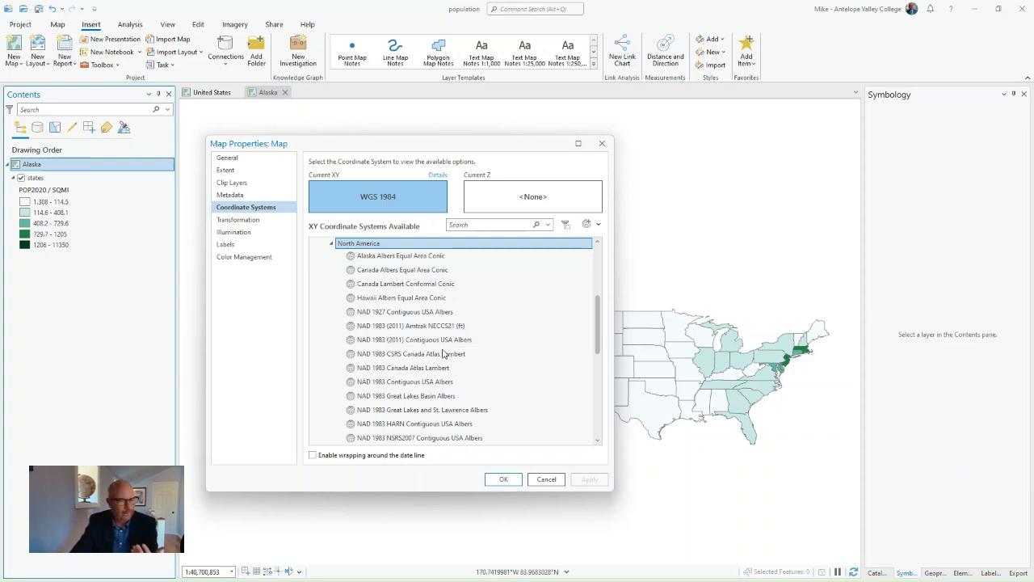
pyautogui.click(368, 257)
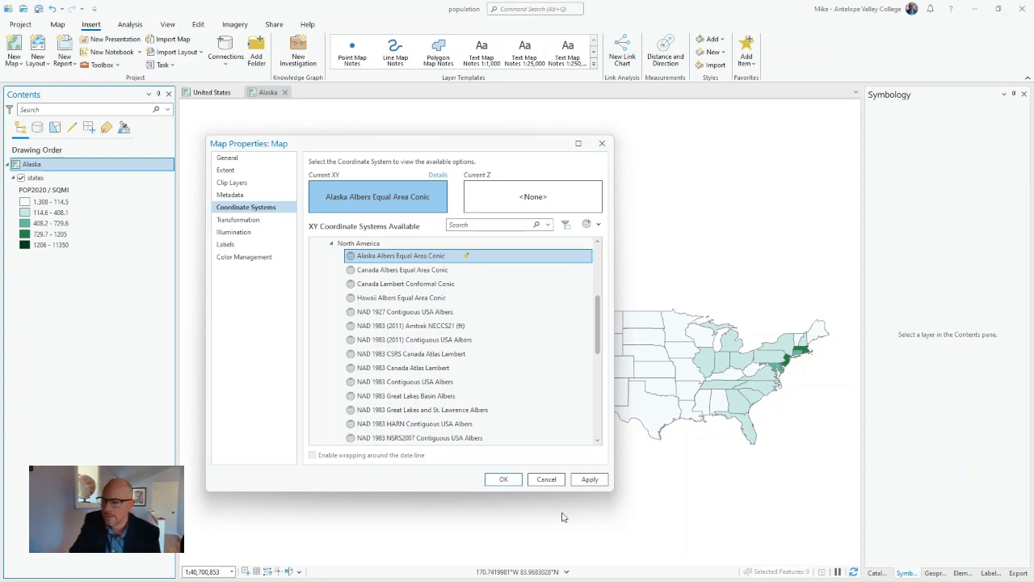
pyautogui.click(504, 480)
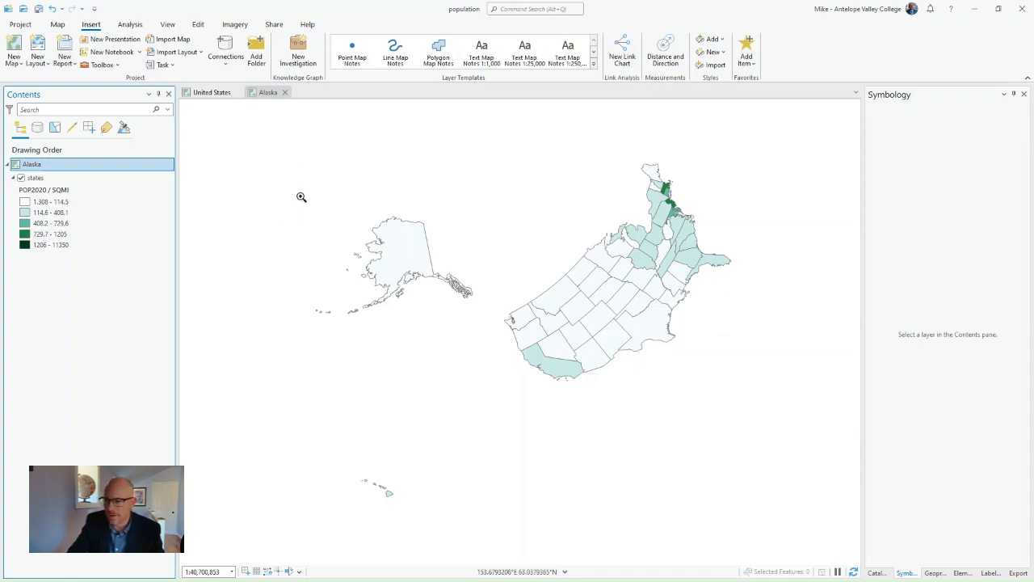
# - Frame the Alaska map on the state of Alaska, compare it with the United States map, and save the project
pyautogui.moveTo(305, 206); pyautogui.dragTo(480, 327)
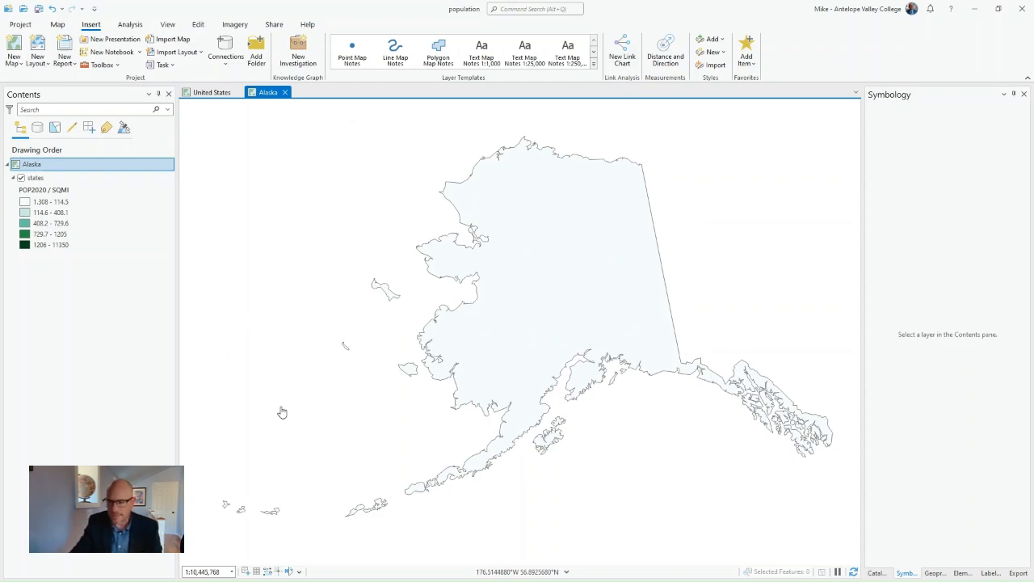
pyautogui.click(219, 94)
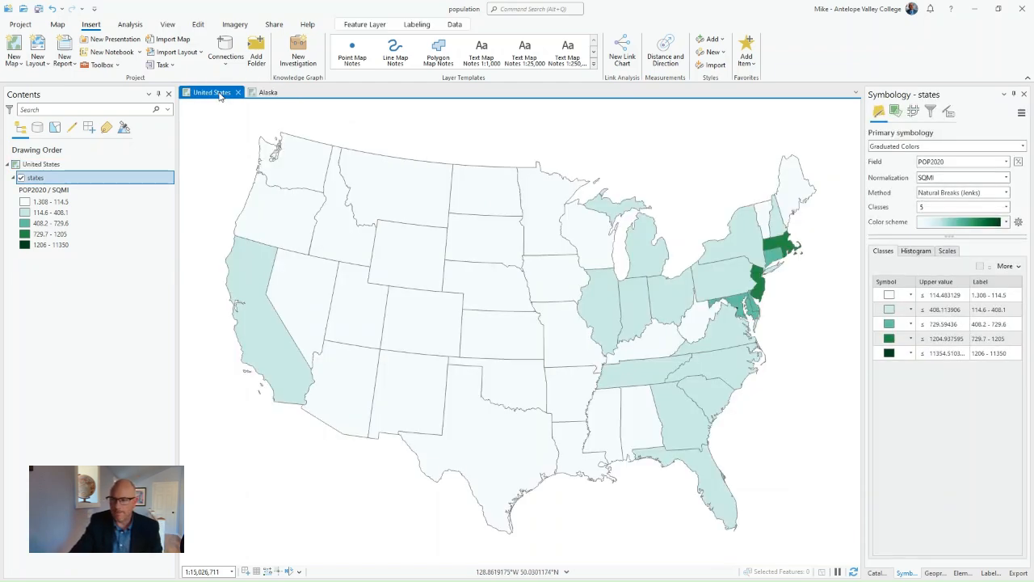
pyautogui.click(269, 95)
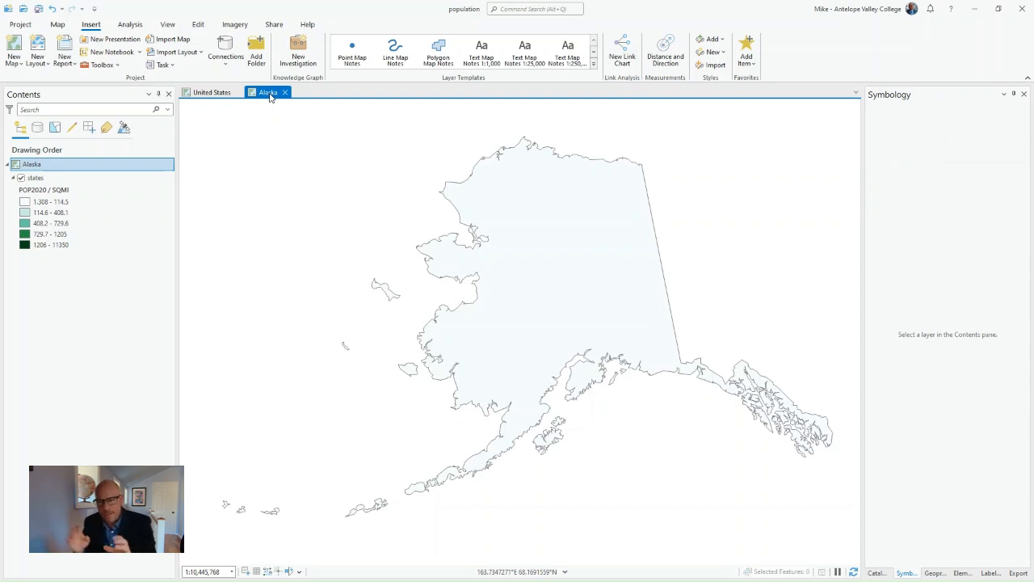
pyautogui.click(39, 10)
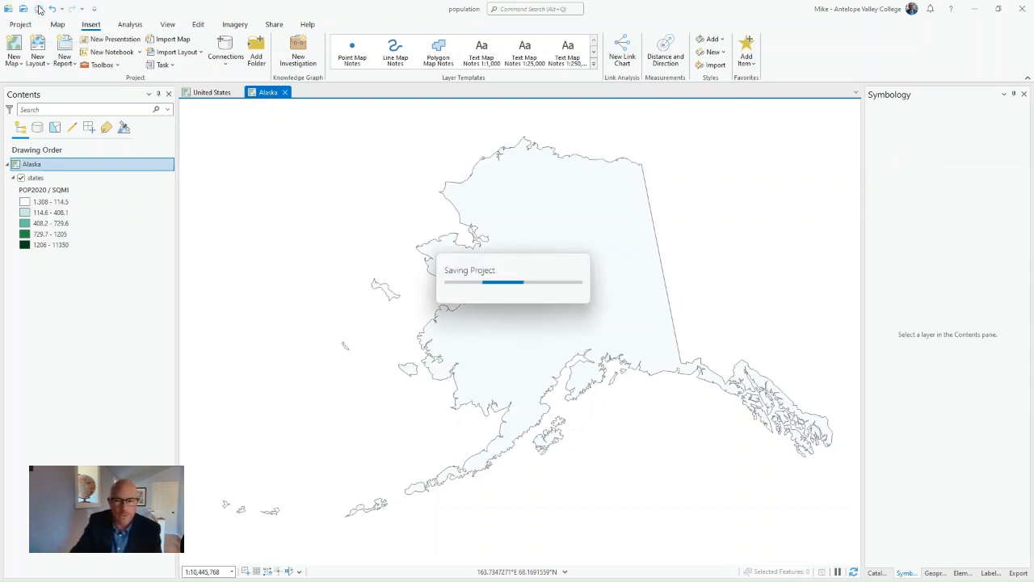
# - Add a new map to the project and remove its World Topographic Map and World Hillshade layers
pyautogui.click(13, 45)
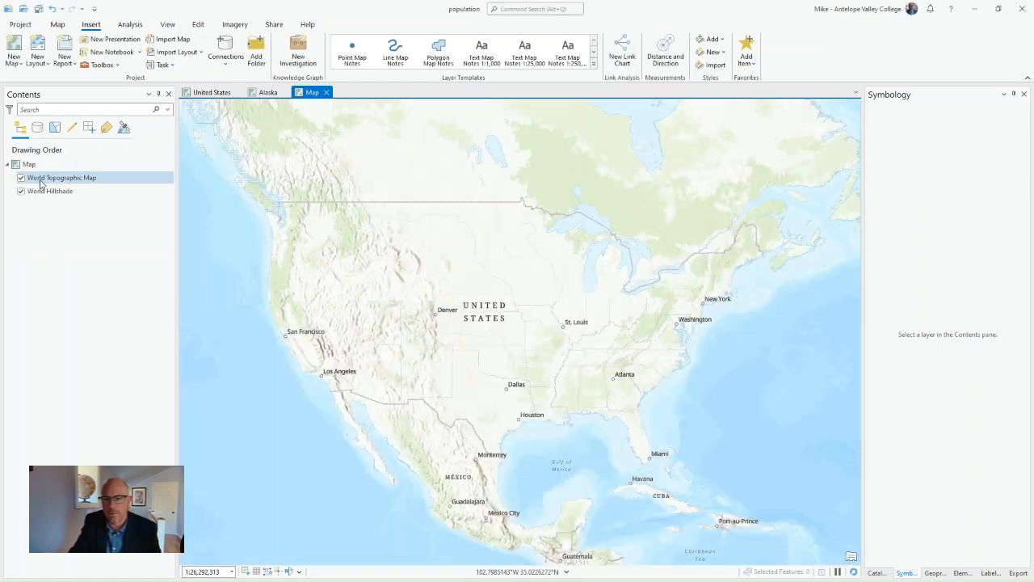
pyautogui.rightClick(30, 177)
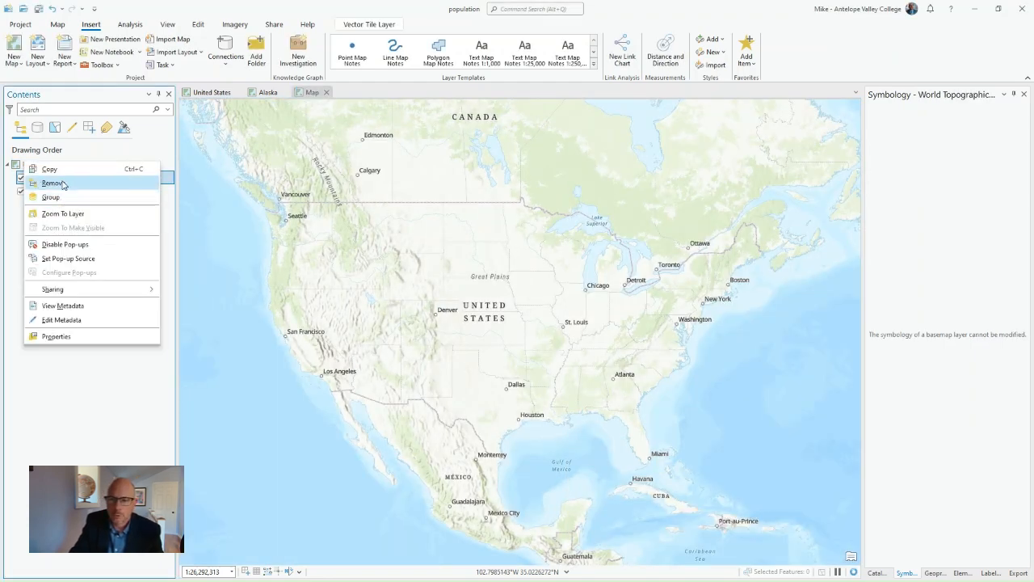
pyautogui.click(53, 183)
pyautogui.rightClick(49, 178)
pyautogui.click(65, 183)
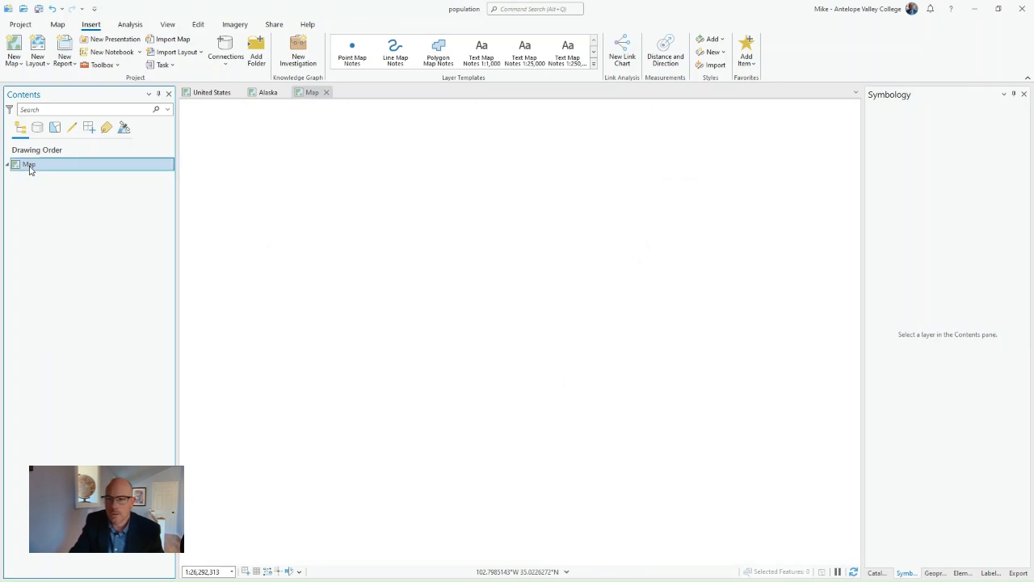
# - Rename the new map as Hawaii in its map properties and paste the copied states layer into it
pyautogui.rightClick(30, 168)
pyautogui.click(98, 437)
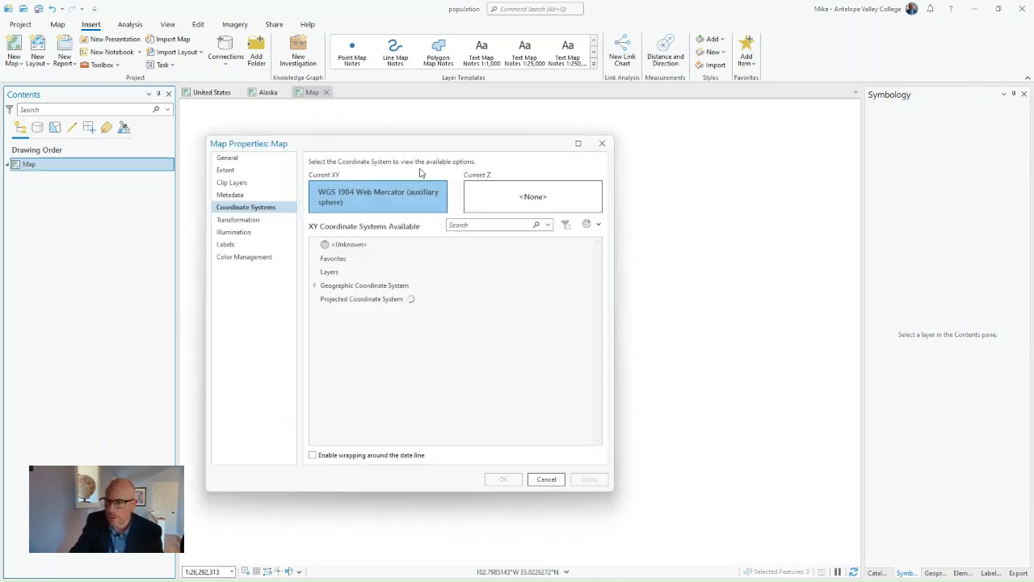
pyautogui.click(228, 158)
pyautogui.moveTo(394, 163); pyautogui.dragTo(374, 168)
pyautogui.write('Haw')
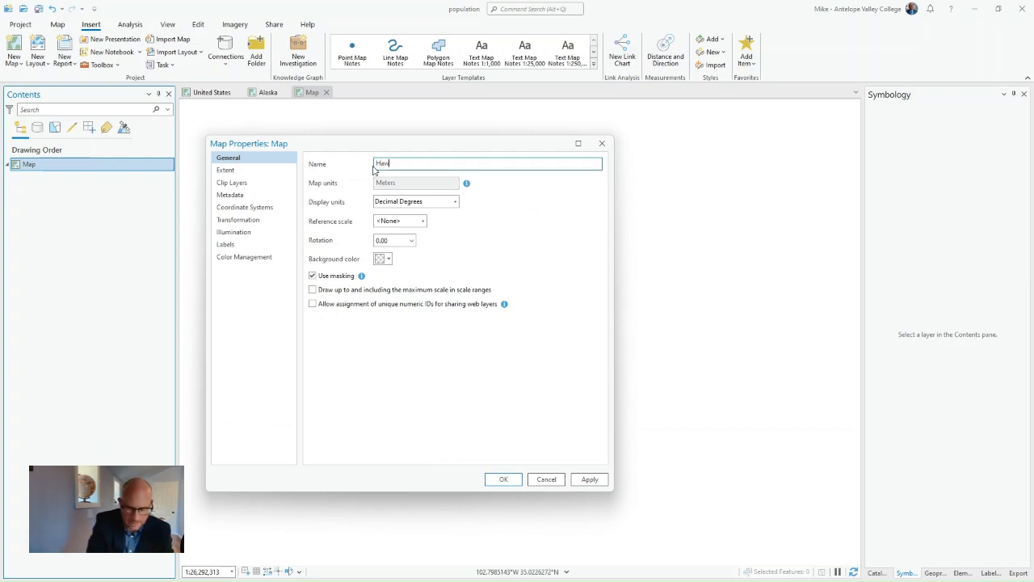
pyautogui.write('aii')
pyautogui.click(502, 483)
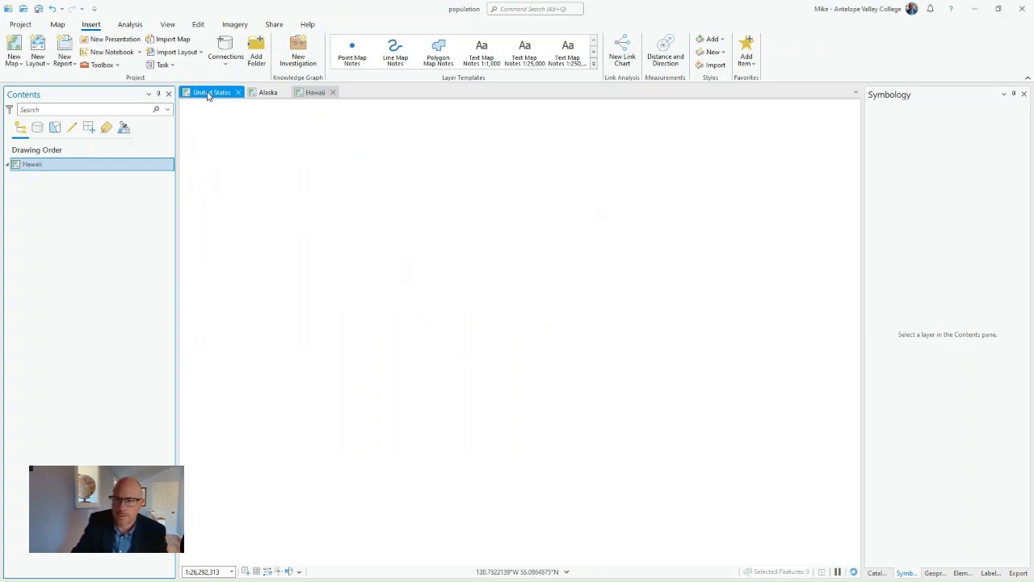
pyautogui.rightClick(42, 166)
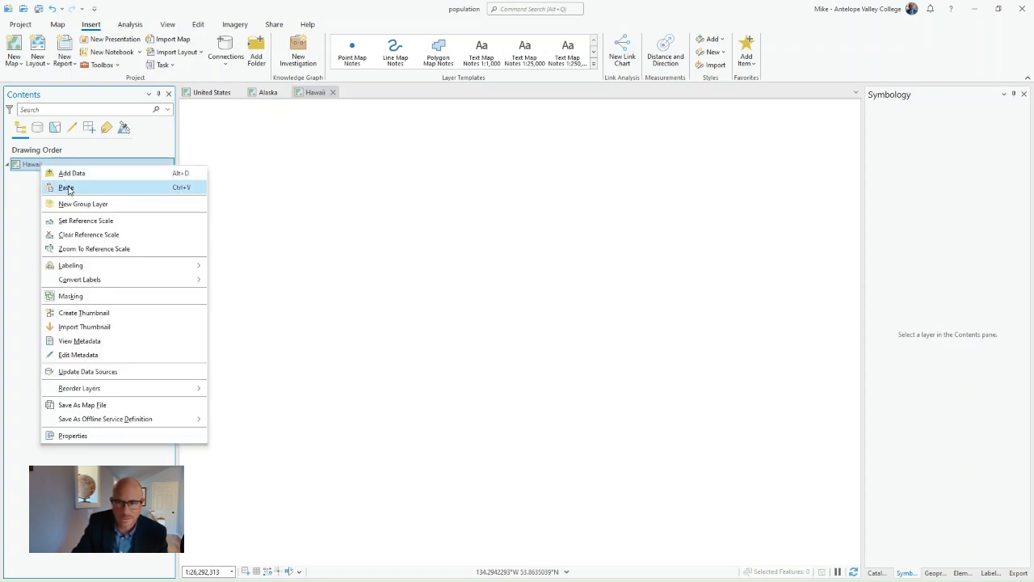
pyautogui.click(67, 187)
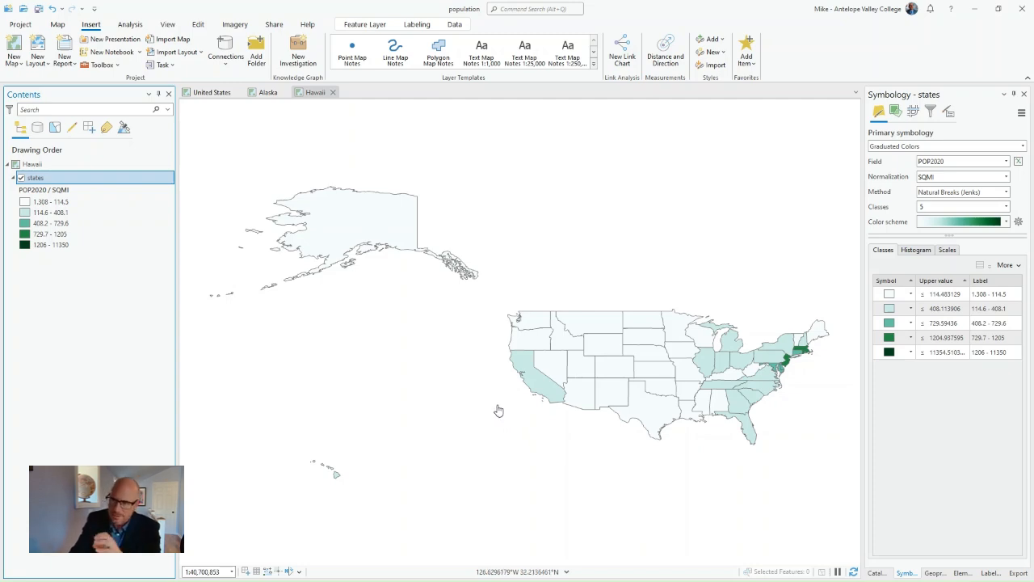
pyautogui.rightClick(58, 177)
pyautogui.click(60, 484)
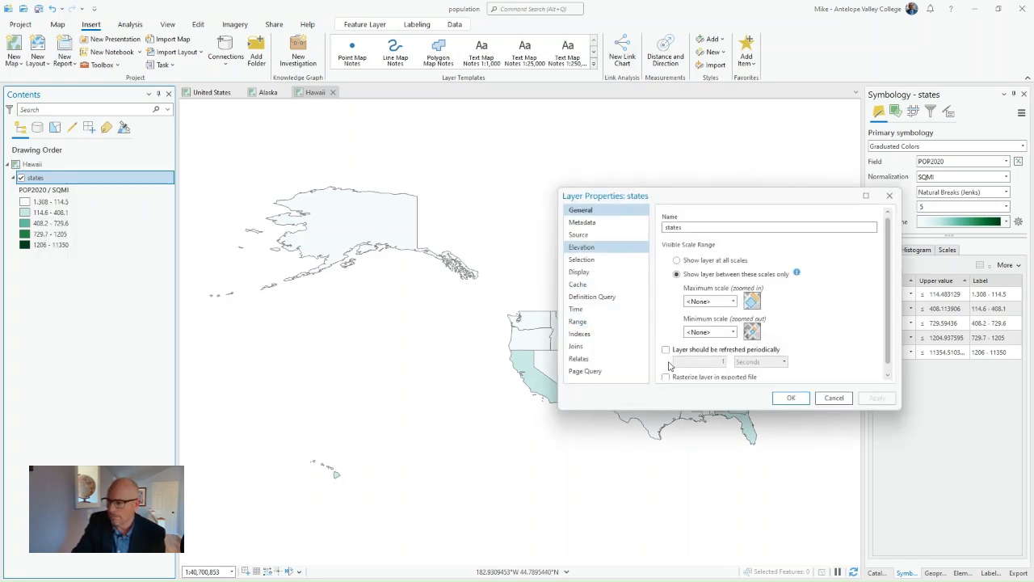
pyautogui.click(837, 397)
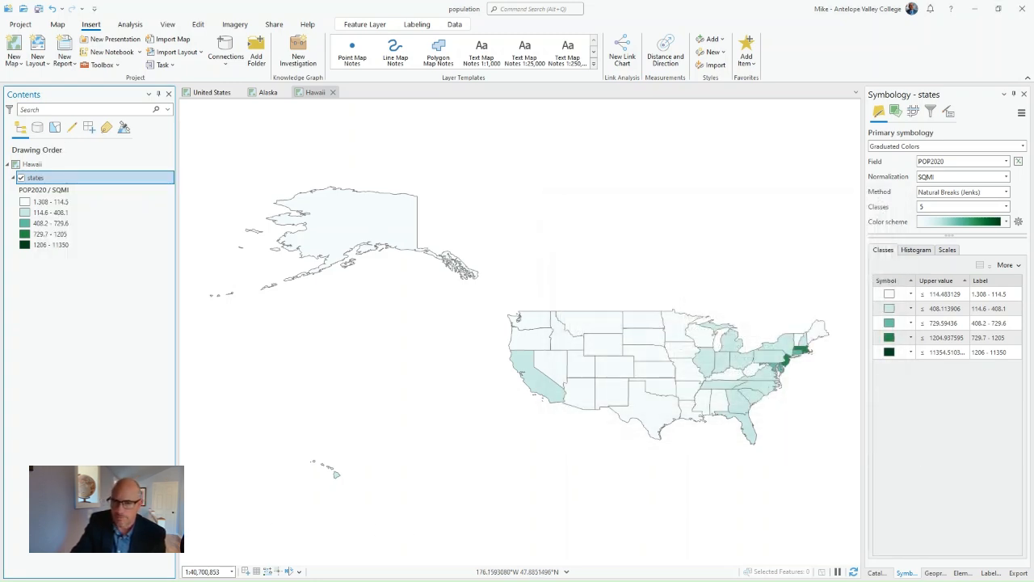
# - Set the Hawaii map's projected coordinate system to Hawaii Albers Equal Area Conic from the continental North America group
pyautogui.click(37, 164)
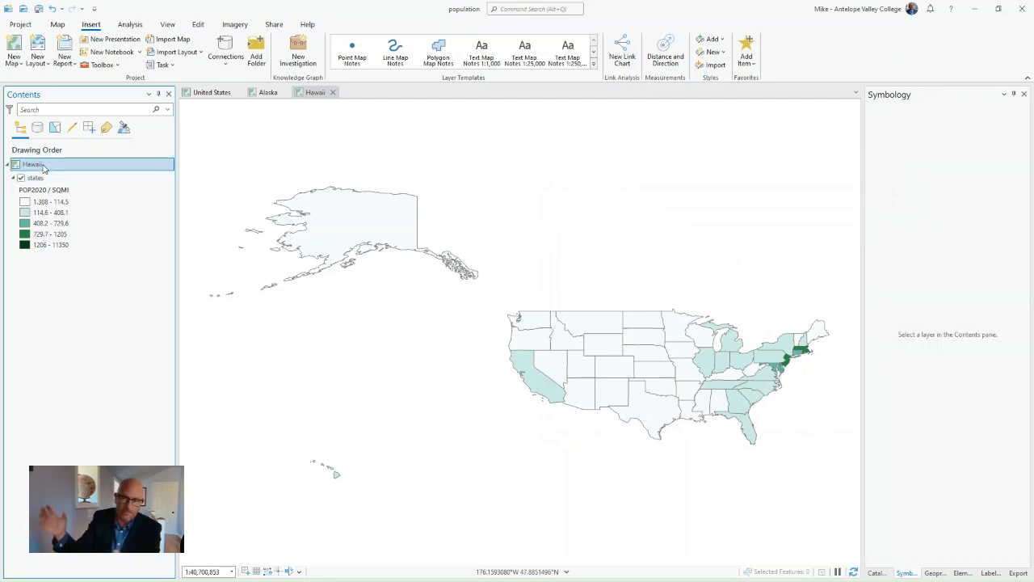
pyautogui.rightClick(43, 167)
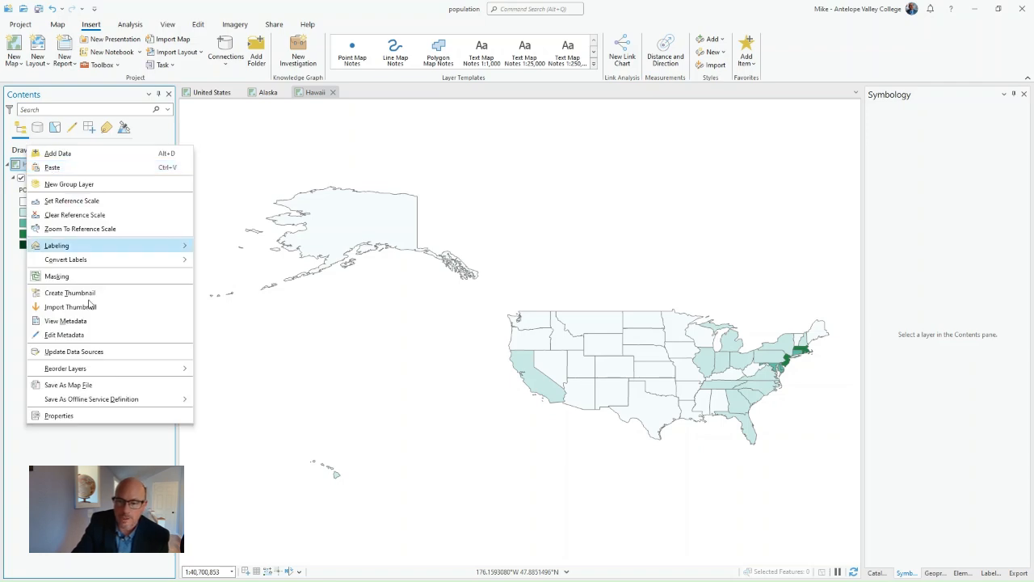
pyautogui.click(79, 418)
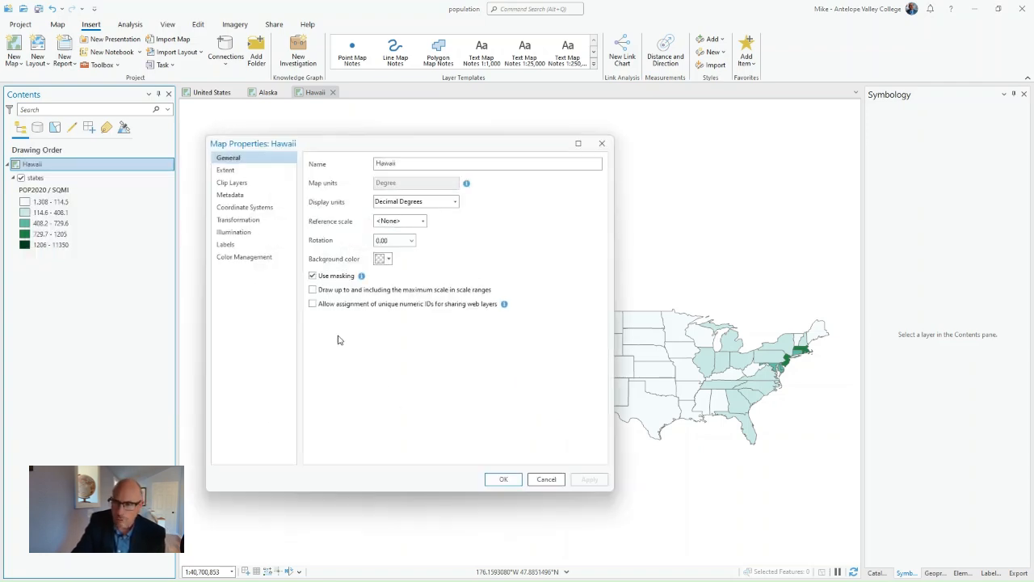
pyautogui.click(257, 208)
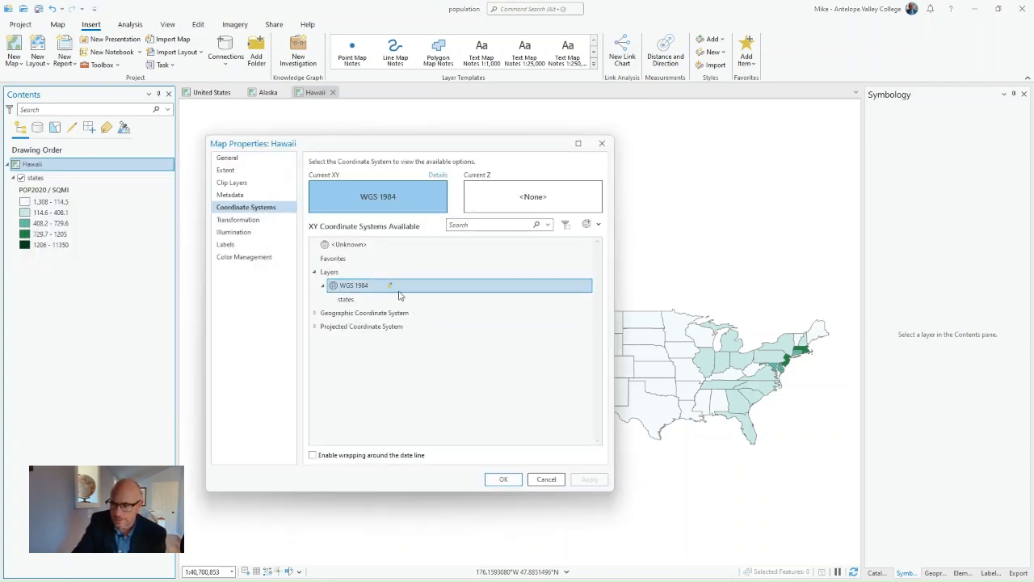
pyautogui.click(315, 326)
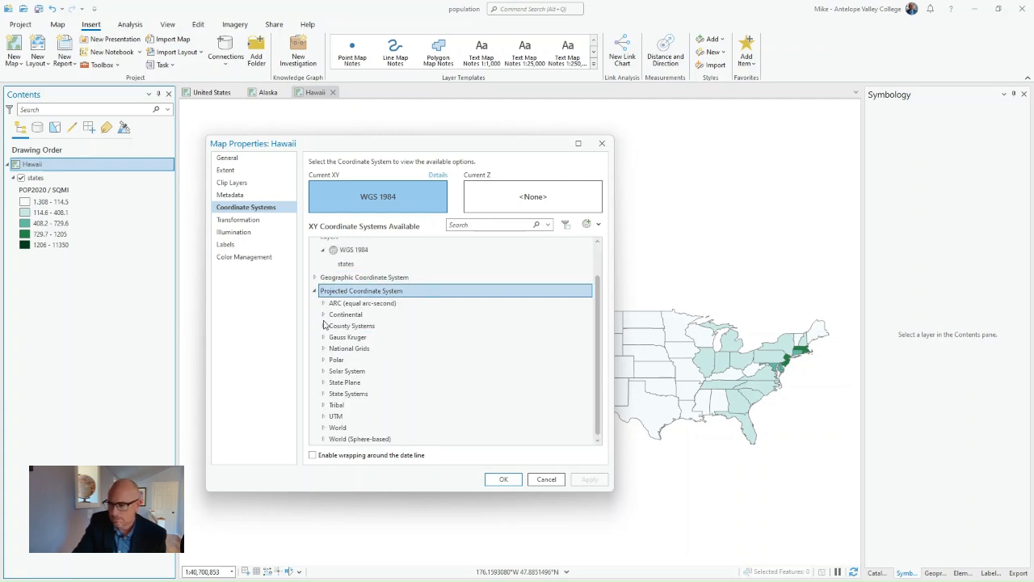
pyautogui.click(324, 315)
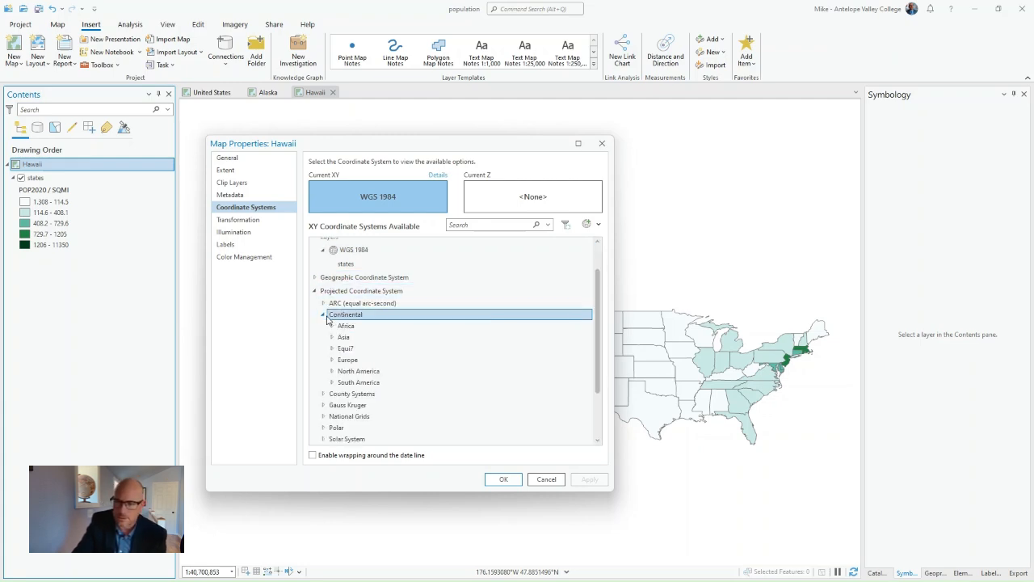
pyautogui.click(332, 371)
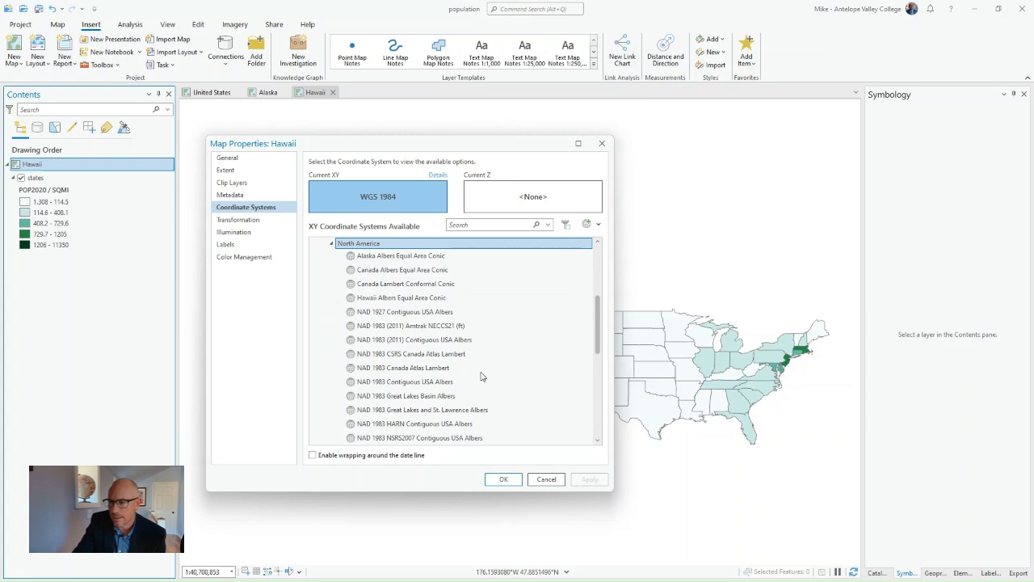
pyautogui.click(406, 297)
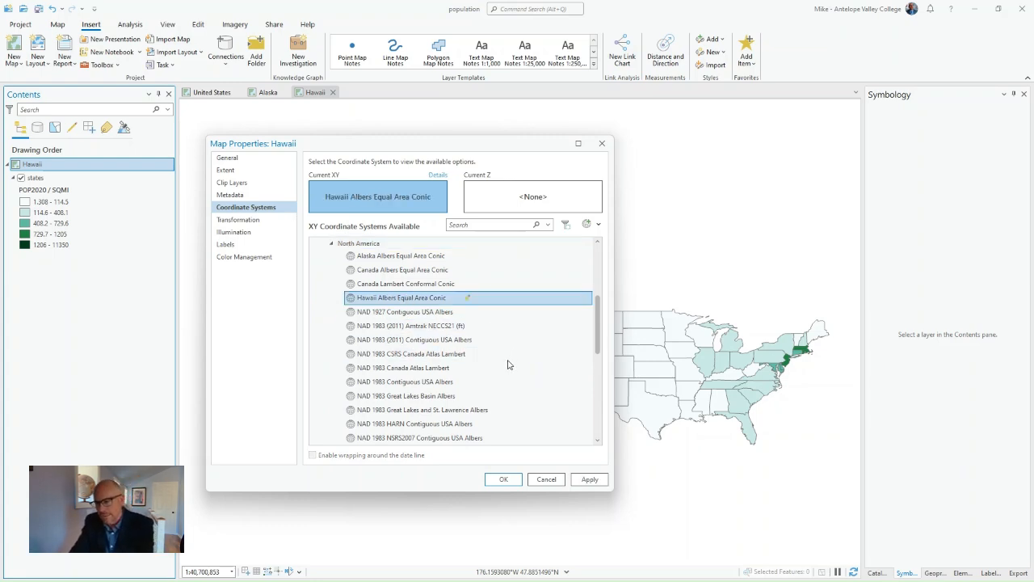
pyautogui.click(501, 479)
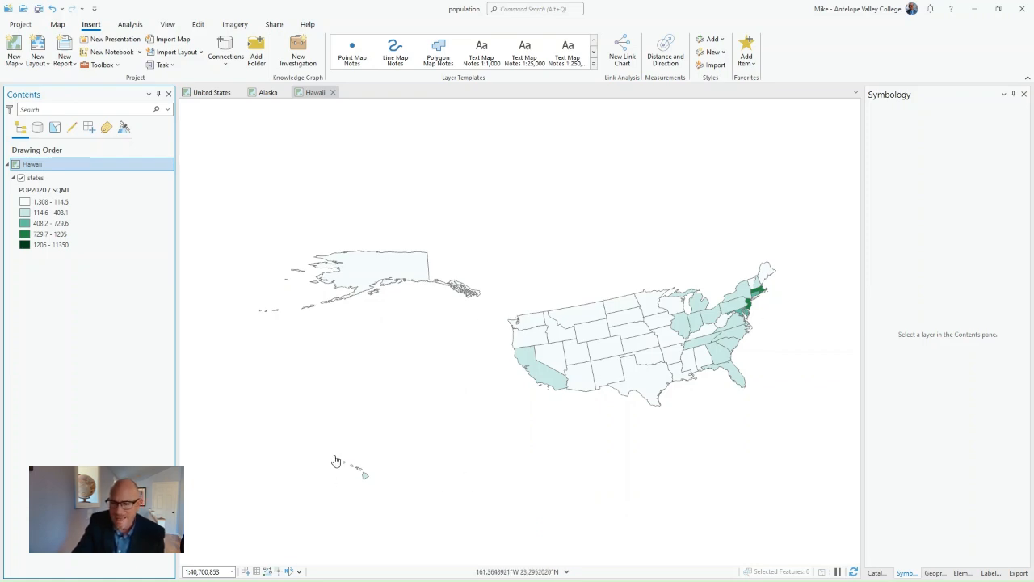
# - Frame the Hawaii map closely on the Hawaiian islands and save the project
pyautogui.moveTo(335, 456); pyautogui.dragTo(373, 488)
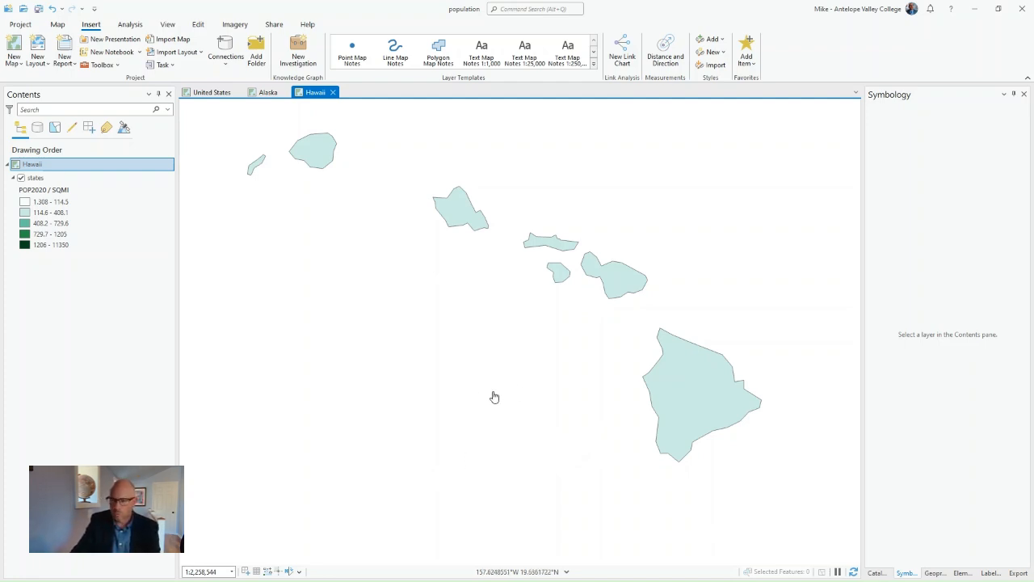
pyautogui.click(38, 8)
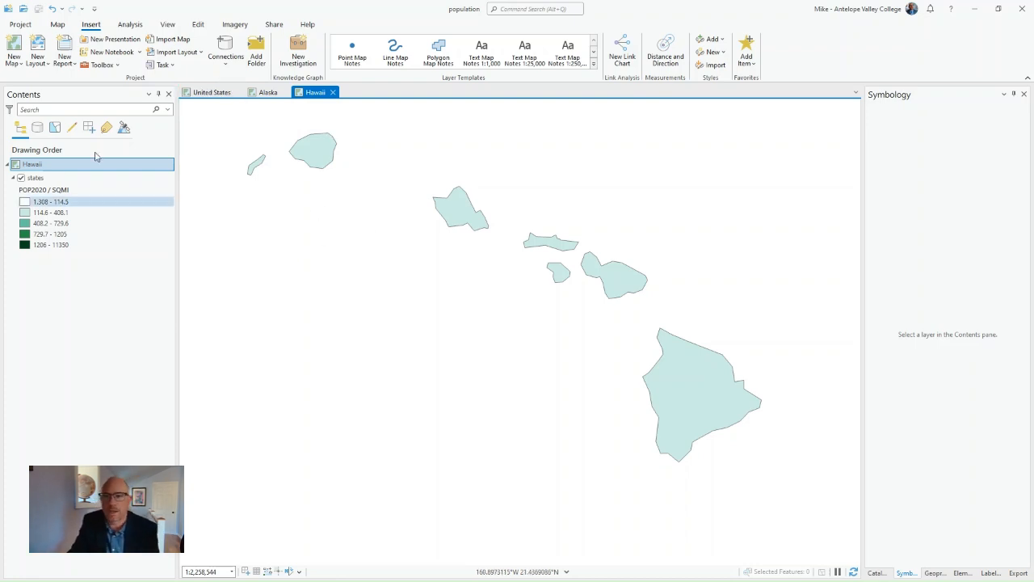
# - Create an ANSI landscape Letter layout and add a United States map frame at the 1:15,026,711 extent, filling nearly the whole page
pyautogui.click(42, 53)
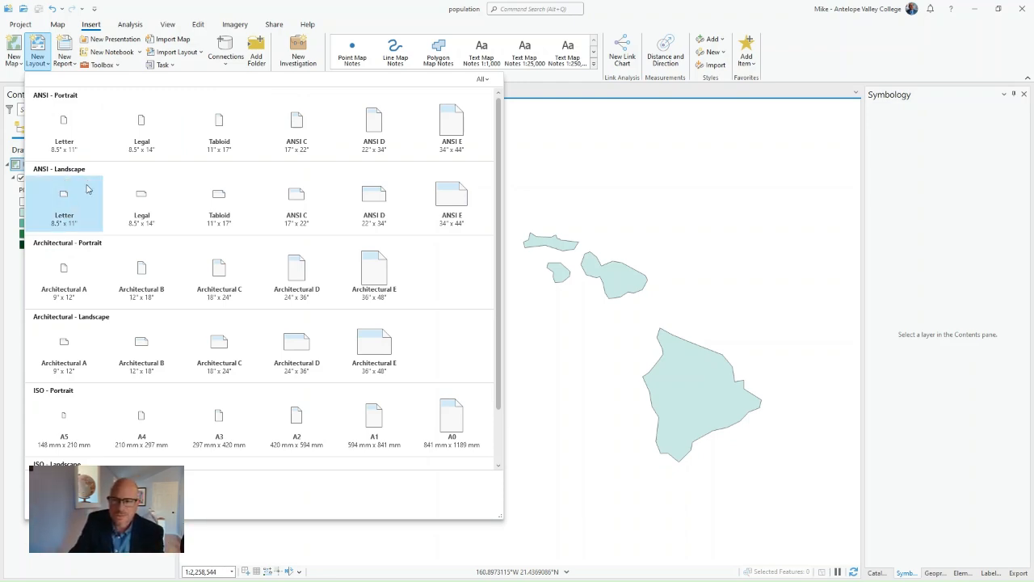
pyautogui.click(74, 209)
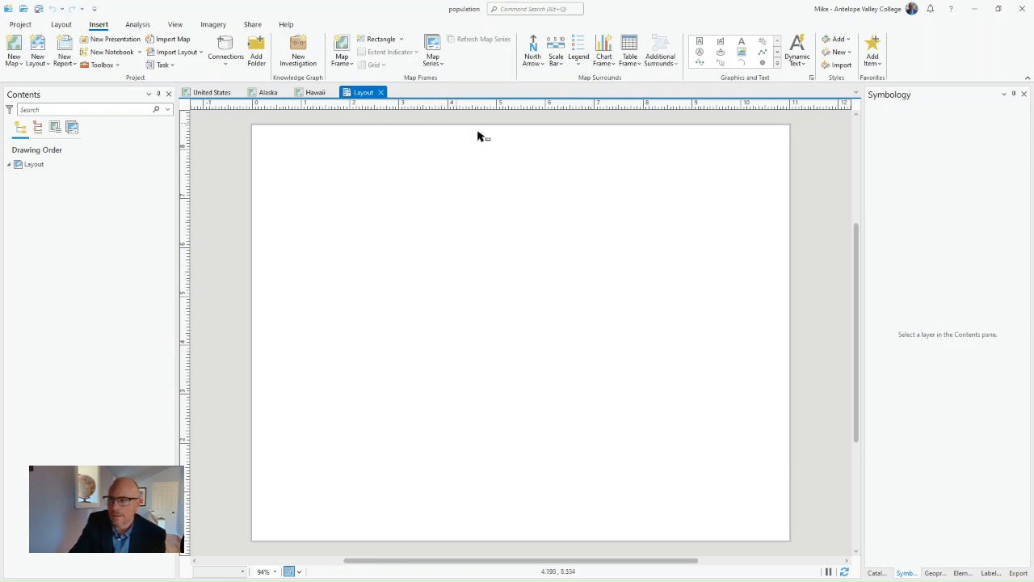
pyautogui.click(343, 57)
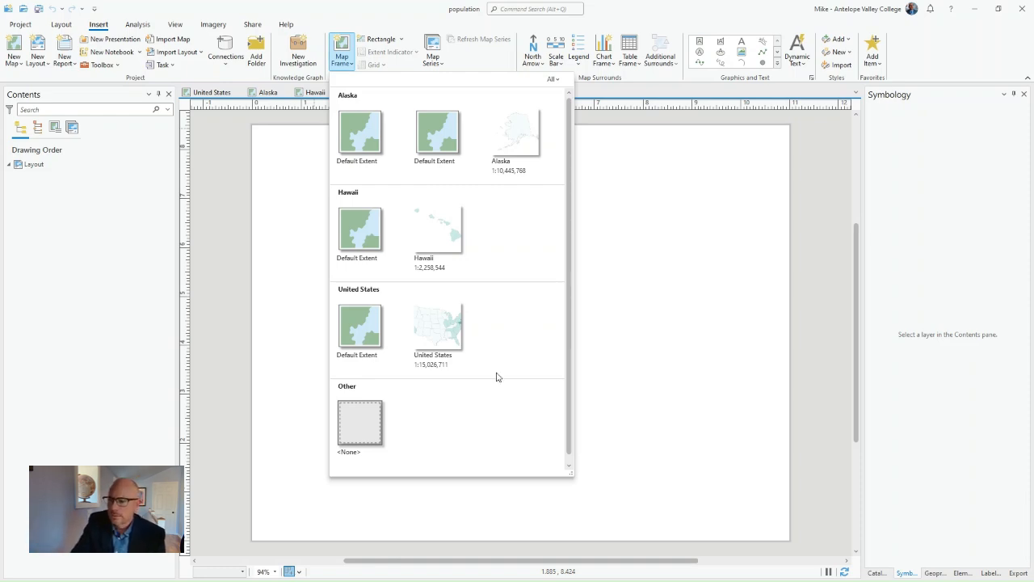
pyautogui.click(450, 340)
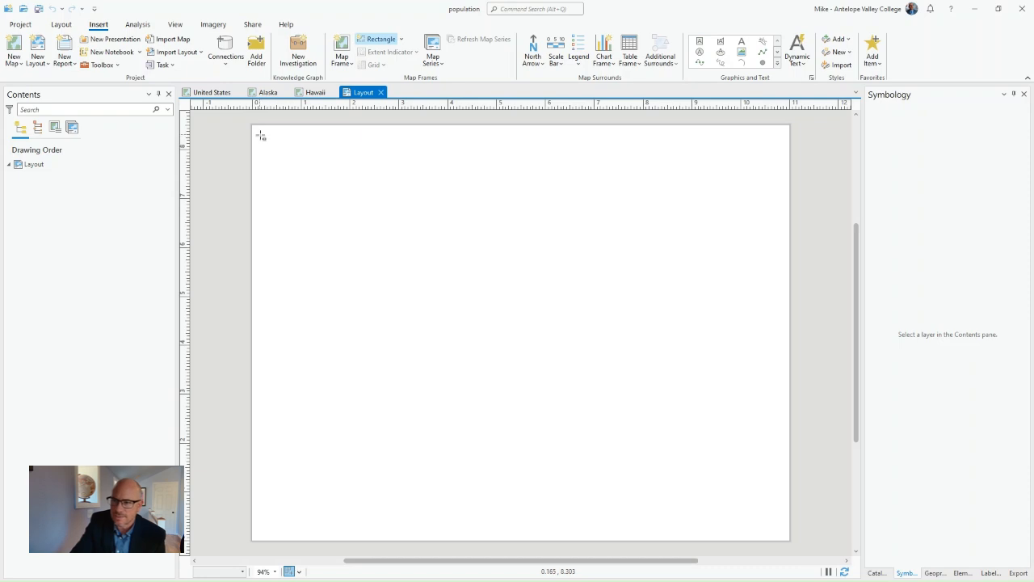
pyautogui.moveTo(256, 131); pyautogui.dragTo(786, 537)
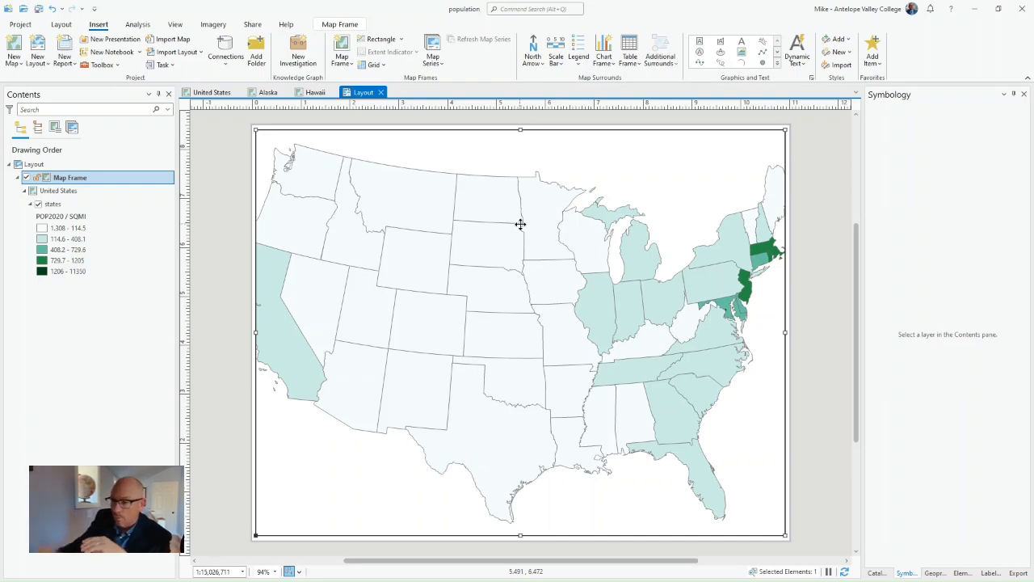
# - Activate the United States map frame, fit all the contiguous states inside it at about 1:18,600,000, and return to the layout
pyautogui.rightClick(461, 167)
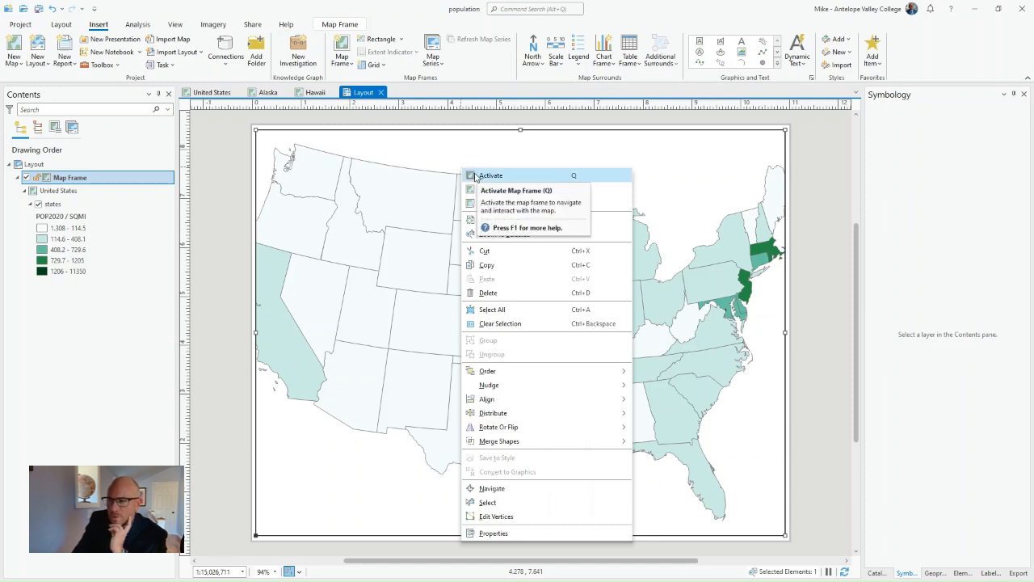
pyautogui.click(475, 177)
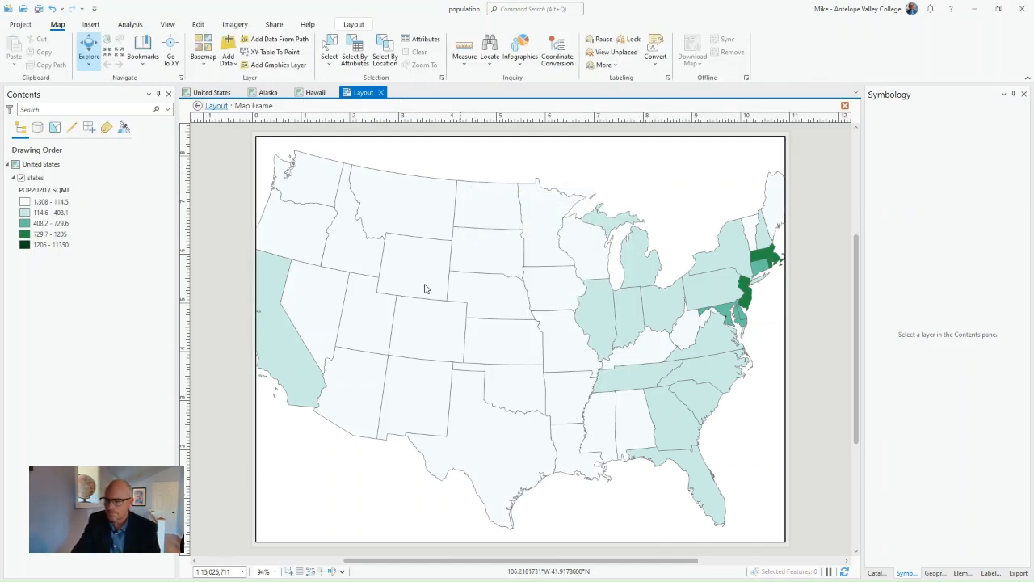
pyautogui.scroll(-2, 426, 288)
pyautogui.scroll(2, 459, 297)
pyautogui.scroll(-2, 458, 297)
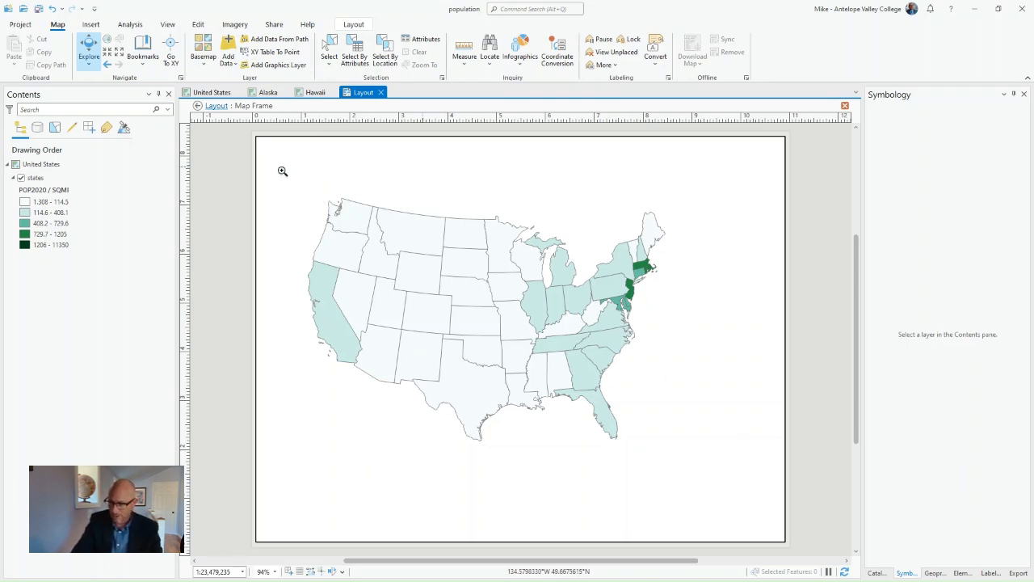
pyautogui.moveTo(283, 178); pyautogui.dragTo(695, 501)
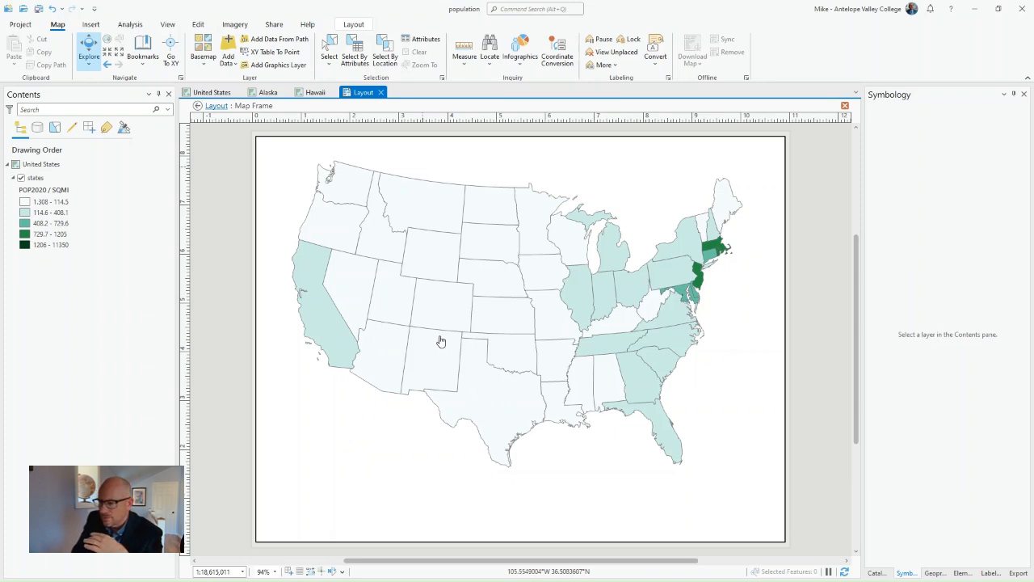
pyautogui.moveTo(440, 342); pyautogui.dragTo(448, 338)
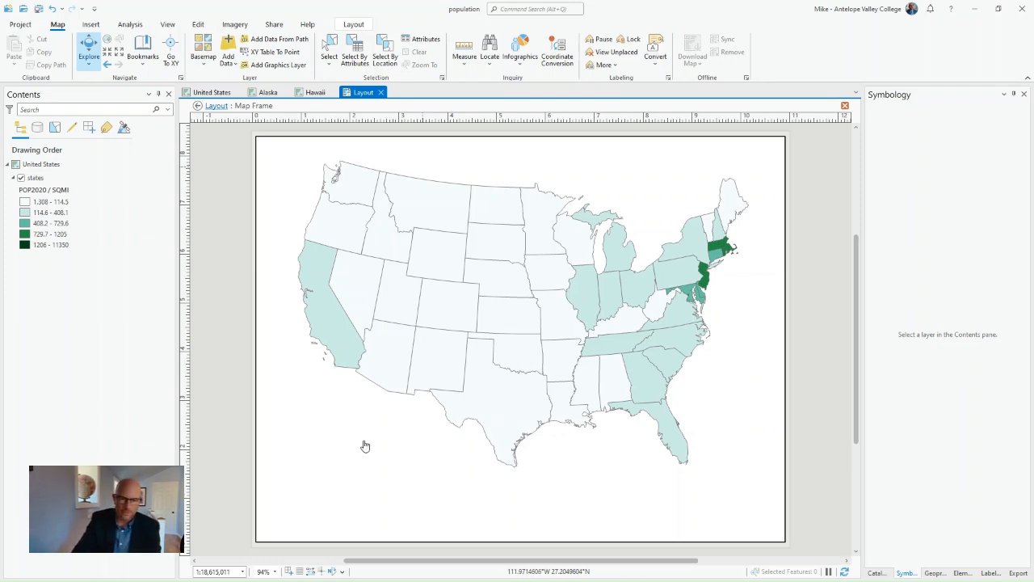
pyautogui.click(353, 25)
pyautogui.click(81, 50)
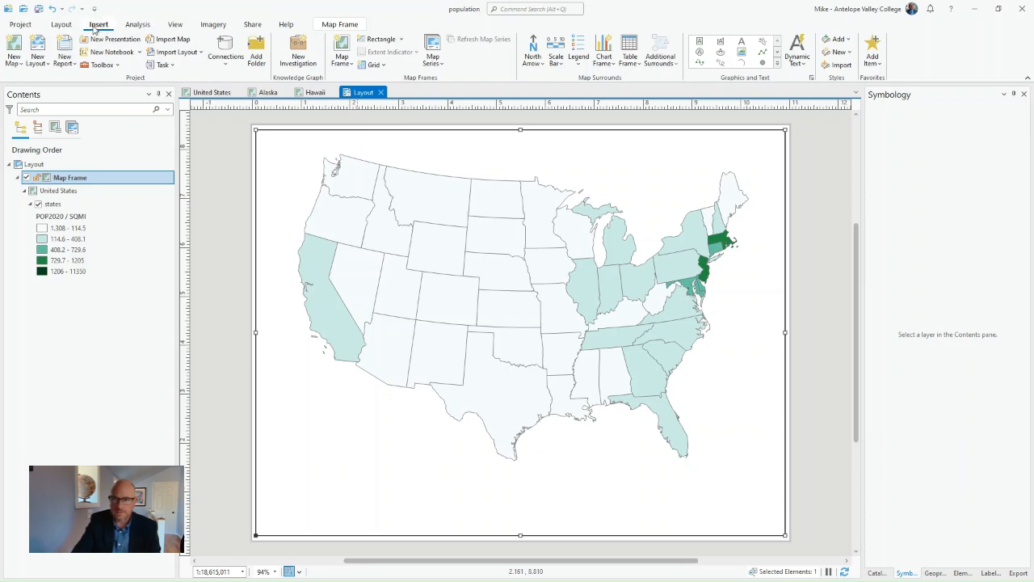
# - Add a map frame of the Alaska map at its 1:10,445,768 extent, about 2.5 by 1.9 inches, in the page's lower-left area
pyautogui.click(343, 65)
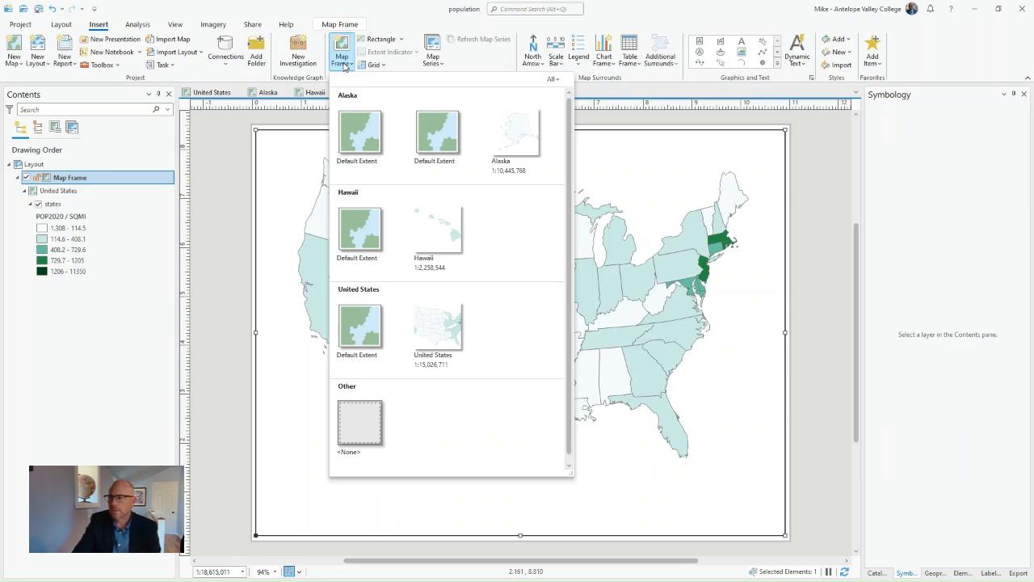
pyautogui.click(519, 136)
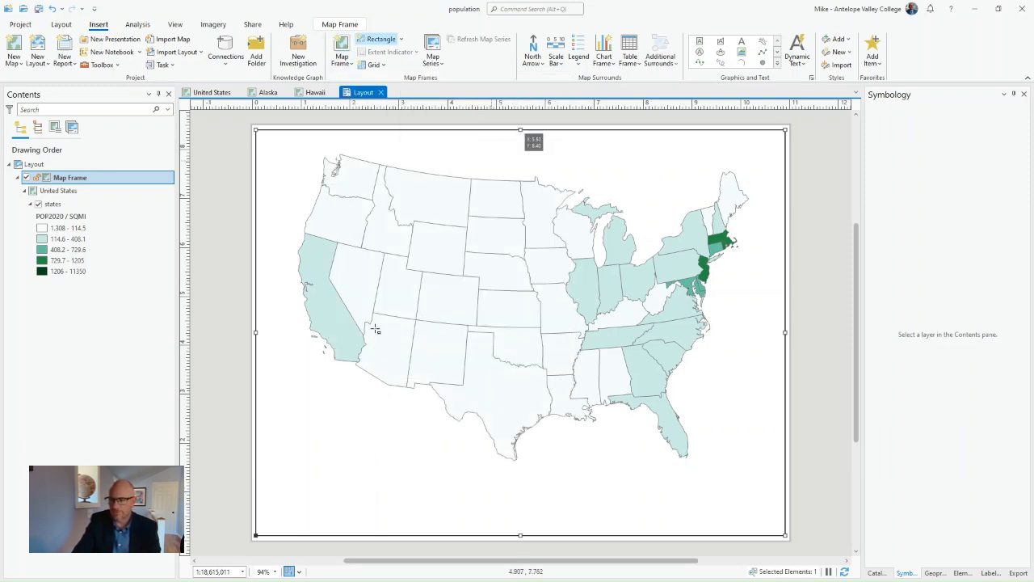
pyautogui.moveTo(280, 405); pyautogui.dragTo(302, 425)
pyautogui.moveTo(383, 487); pyautogui.dragTo(399, 498)
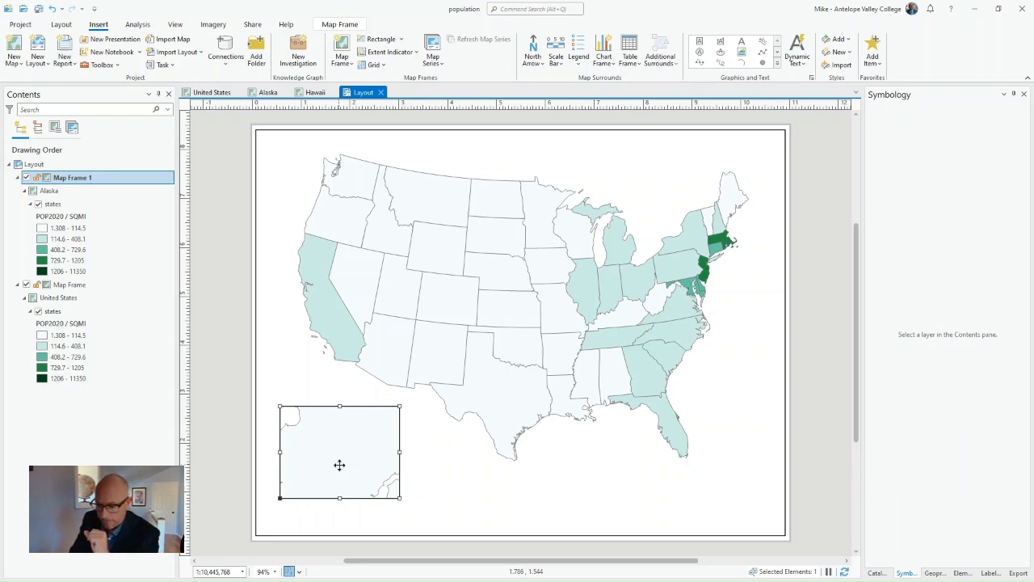
# - Activate the Alaska map frame, fit the whole state centered inside it at 1:62,261,629, and return to the layout
pyautogui.rightClick(345, 453)
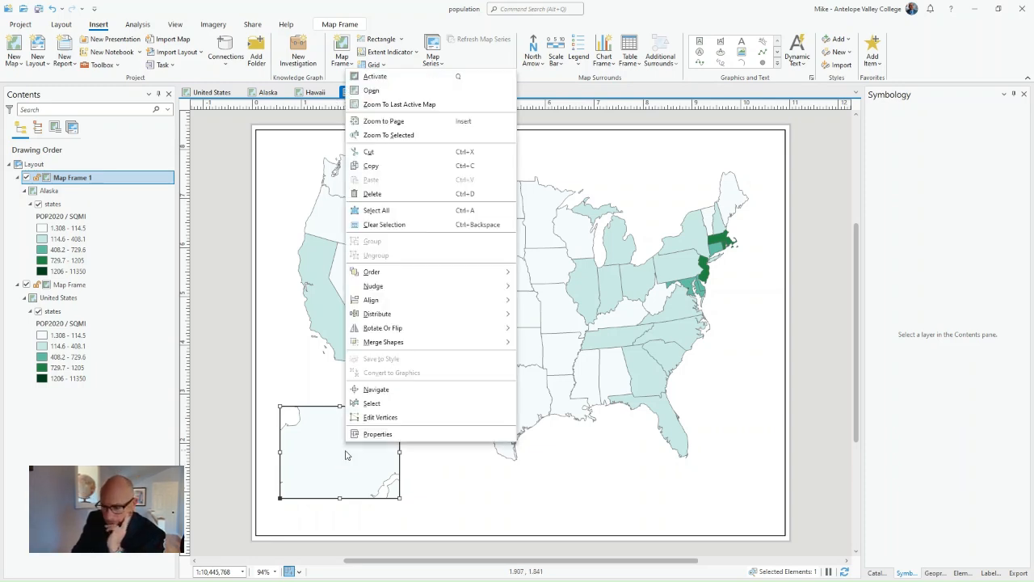
pyautogui.click(373, 76)
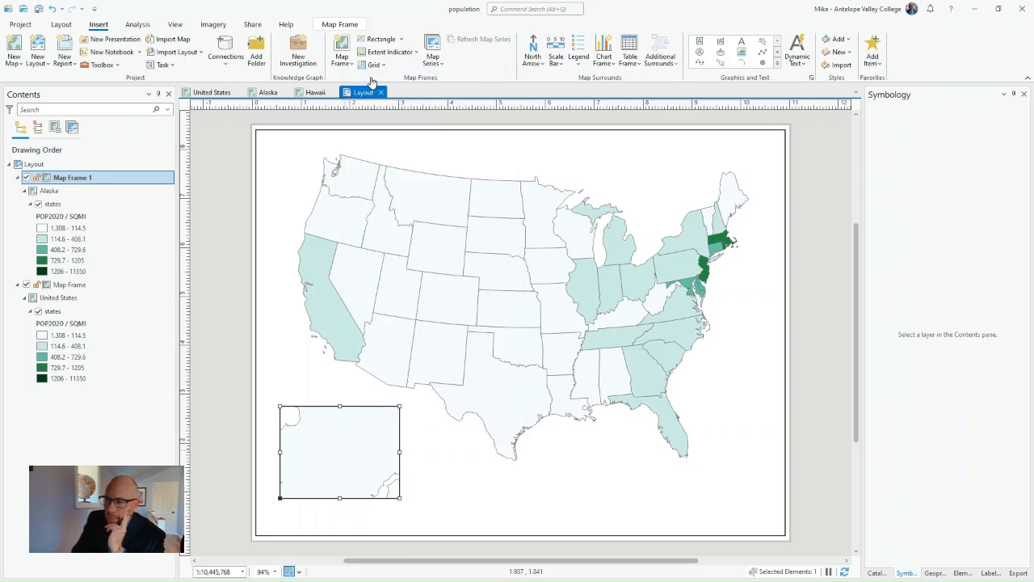
pyautogui.scroll(-4, 321, 458)
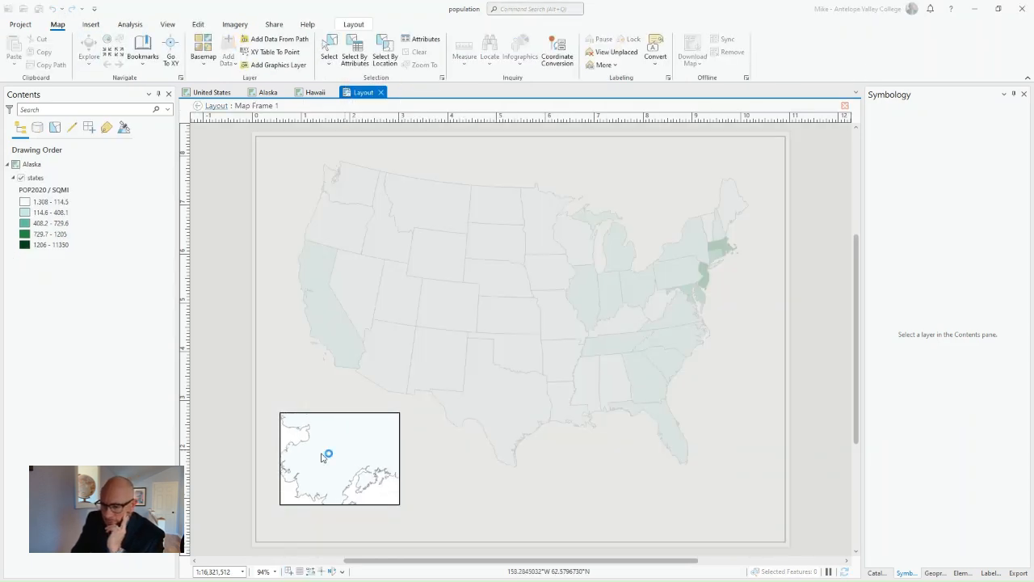
pyautogui.scroll(-4, 322, 458)
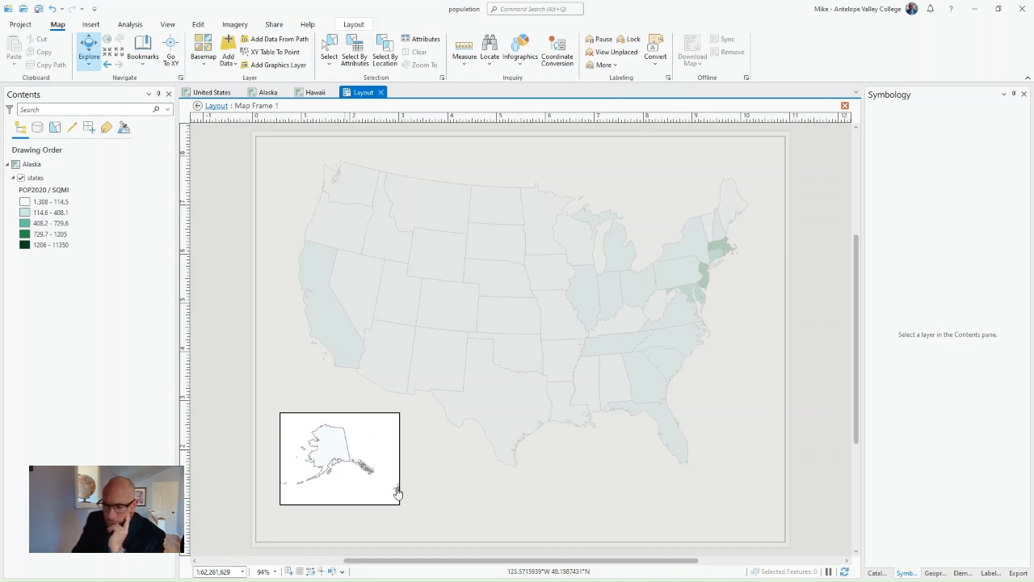
pyautogui.moveTo(339, 449); pyautogui.dragTo(348, 454)
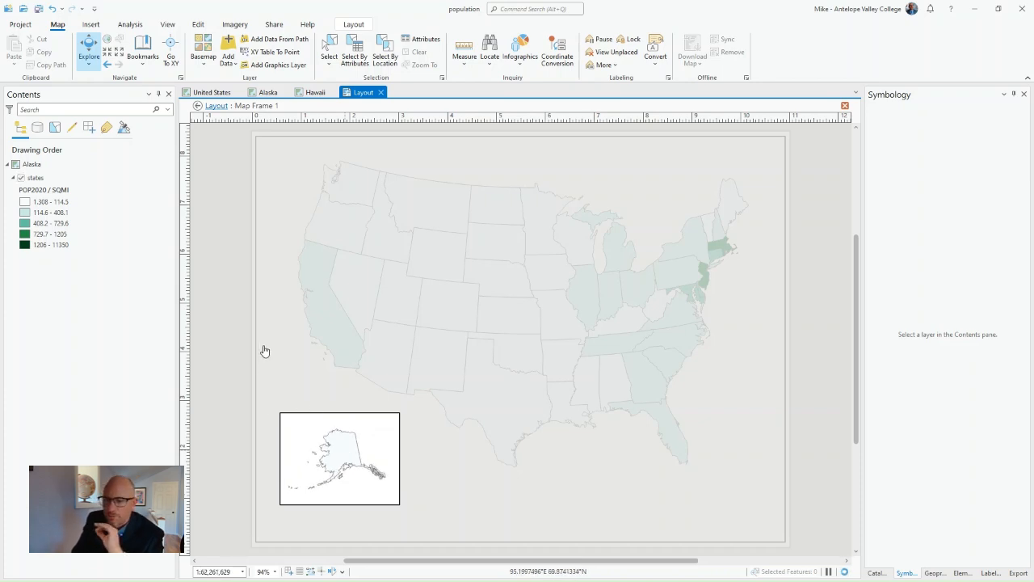
pyautogui.rightClick(339, 437)
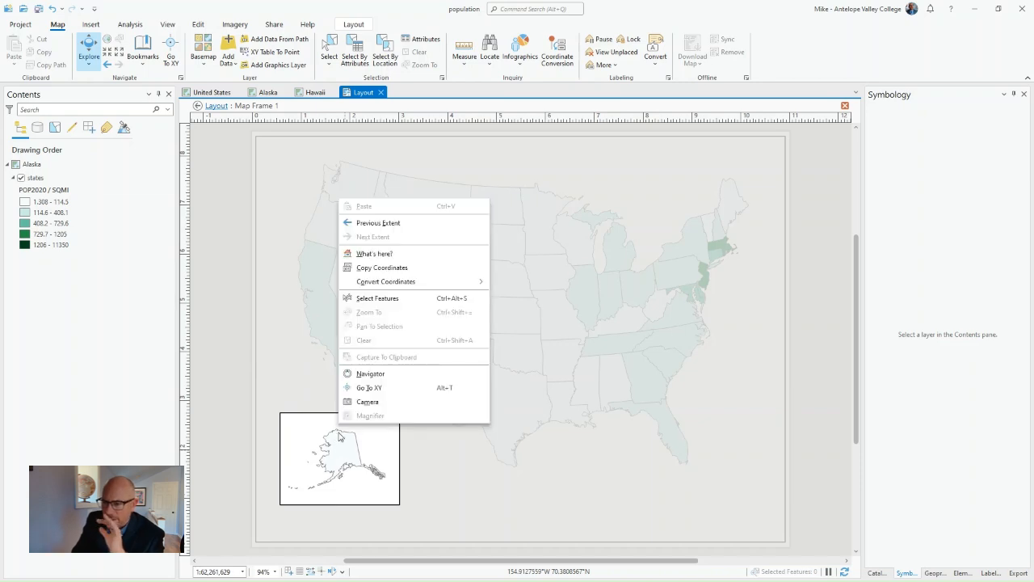
pyautogui.click(218, 379)
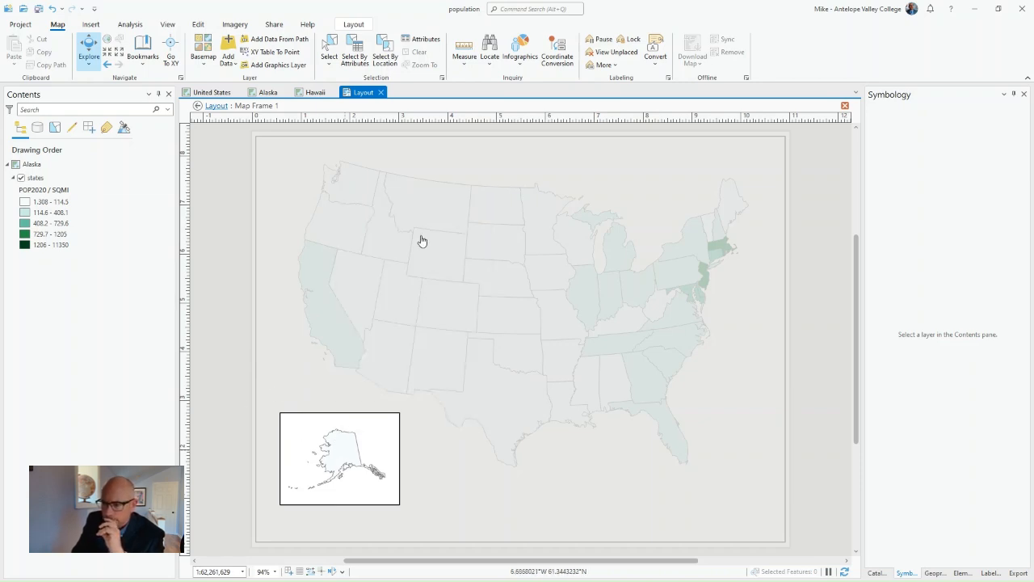
pyautogui.click(353, 24)
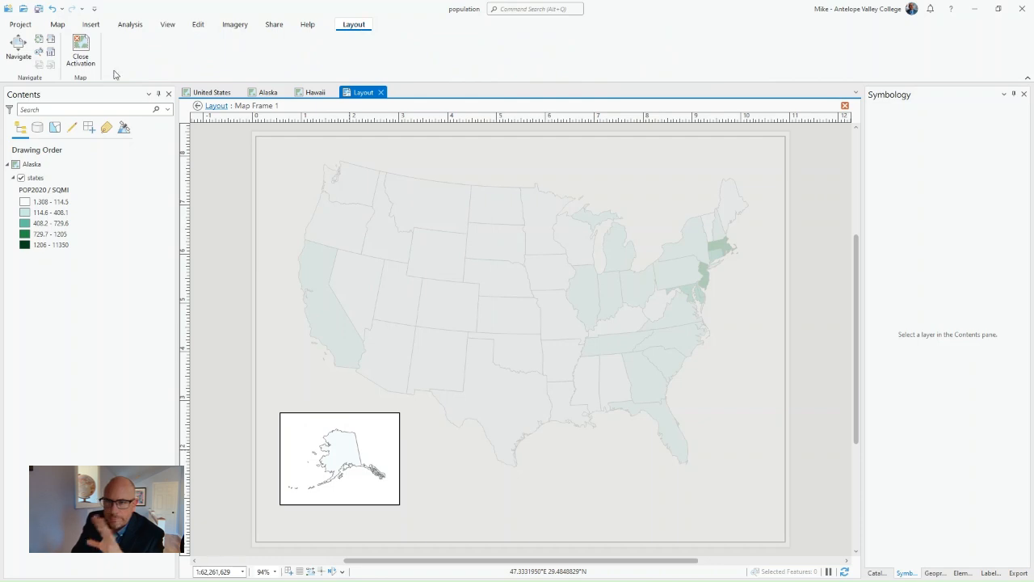
pyautogui.click(81, 44)
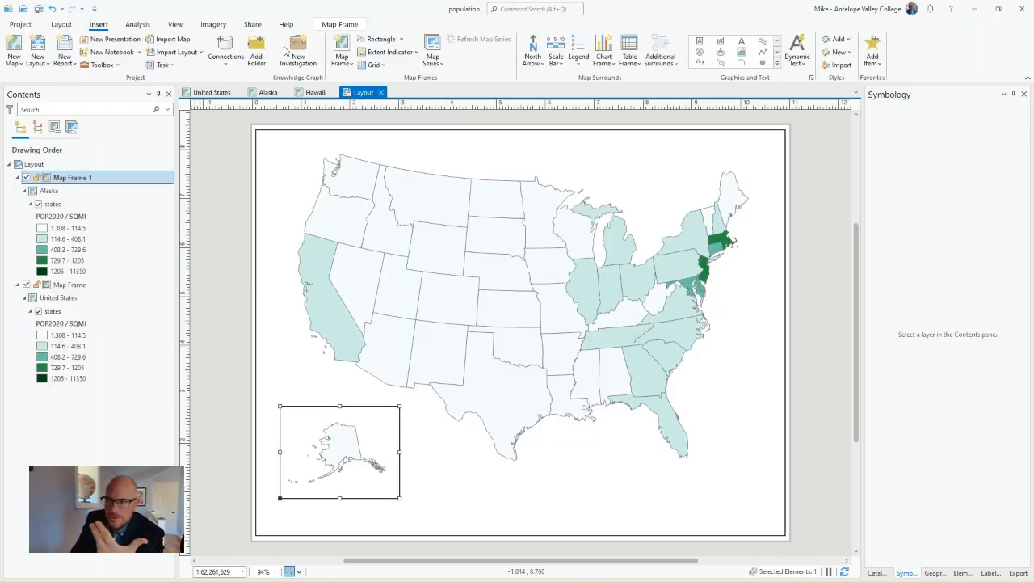
# - Add a map frame of the Hawaii map at its 1:2,258,544 extent, about 2.1 by 1.4 inches, below the Gulf coast near Florida
pyautogui.click(346, 55)
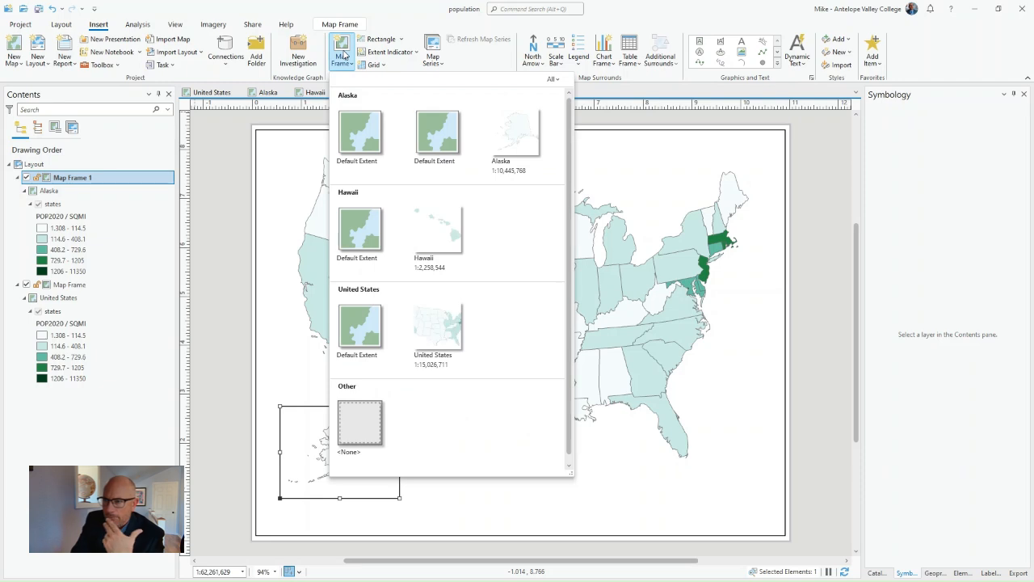
pyautogui.click(444, 218)
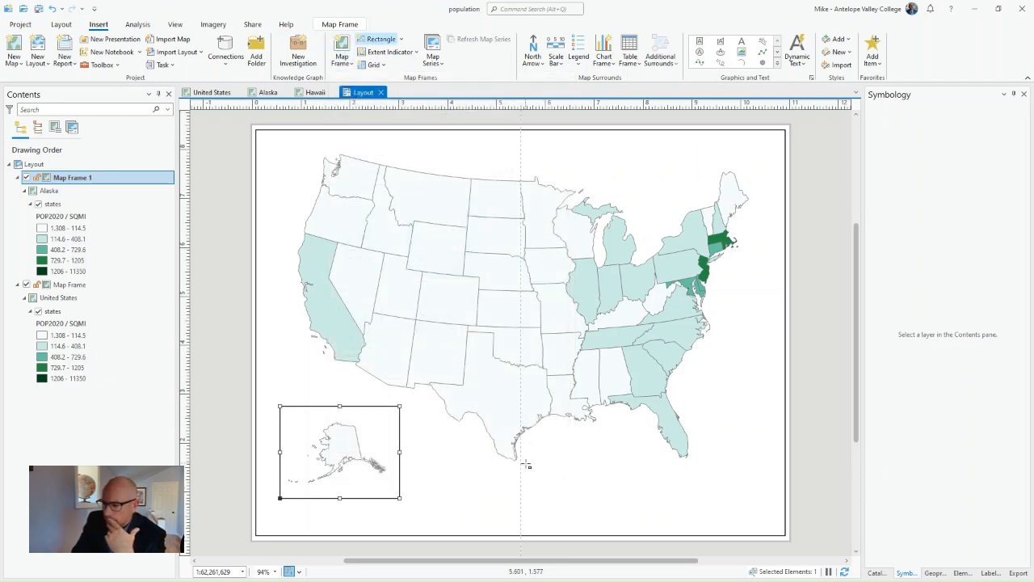
pyautogui.moveTo(596, 493); pyautogui.dragTo(667, 516)
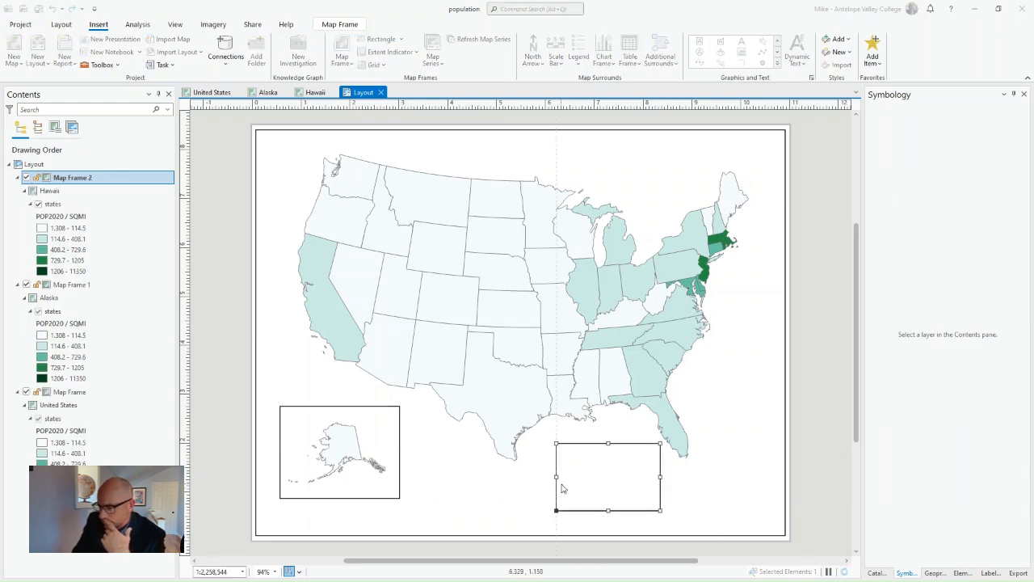
pyautogui.scroll(2, 582, 483)
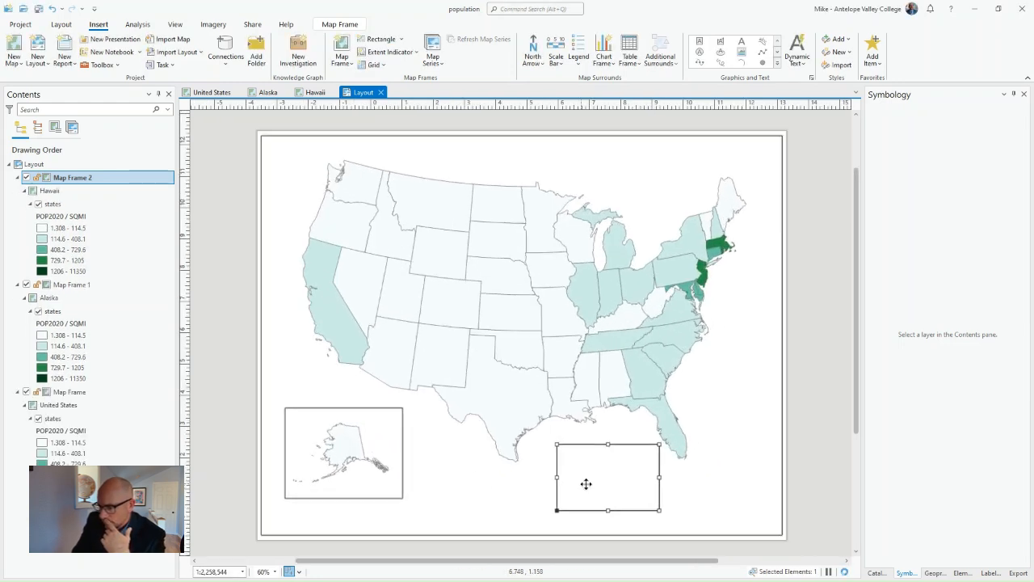
# - Activate the Hawaii map frame, fit the main islands inside it at about 1:14,300,000, return to the layout and save the project
pyautogui.rightClick(593, 474)
pyautogui.click(624, 100)
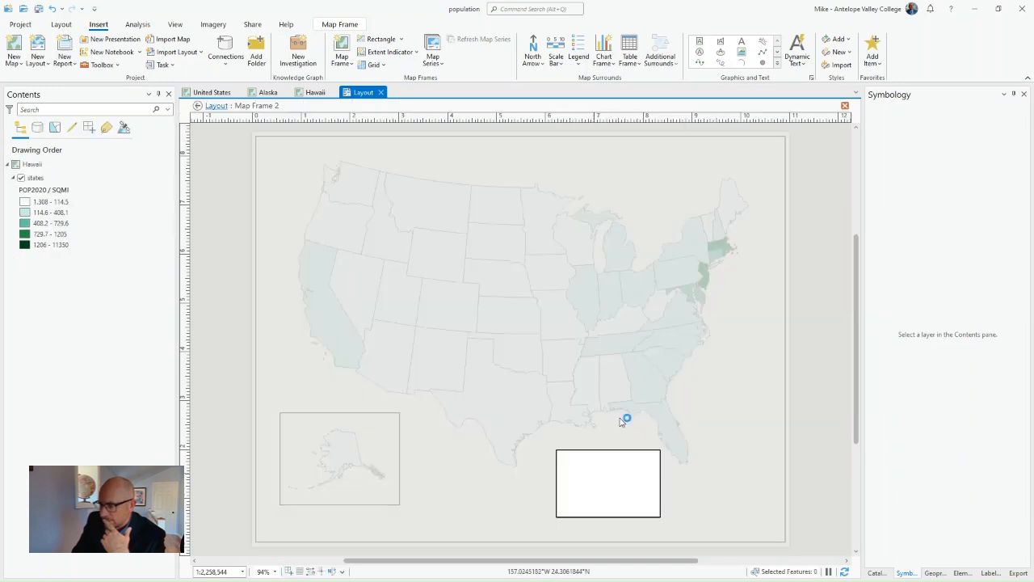
pyautogui.scroll(-3, 609, 481)
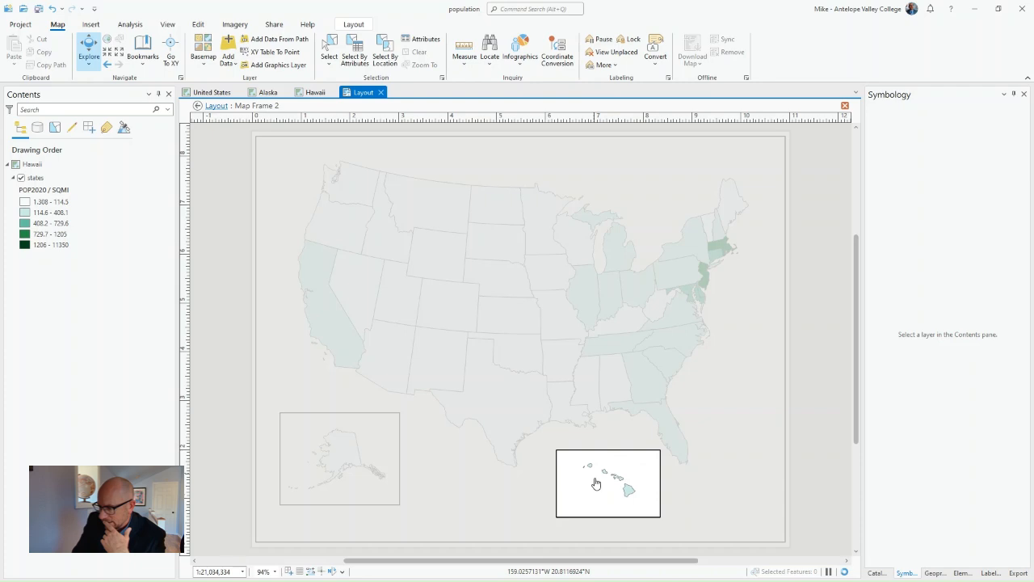
pyautogui.moveTo(577, 458); pyautogui.dragTo(640, 507)
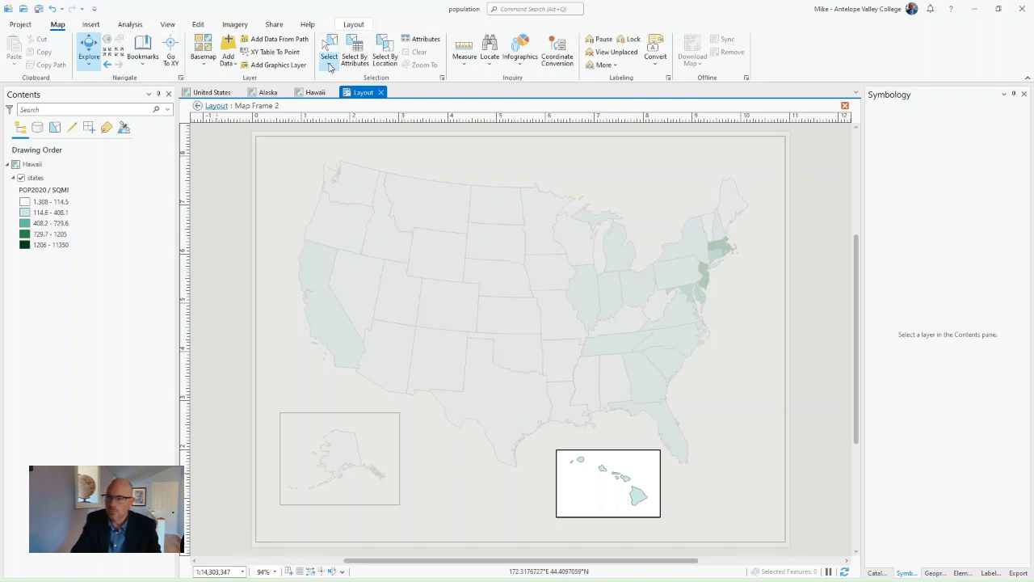
pyautogui.click(353, 24)
pyautogui.click(81, 55)
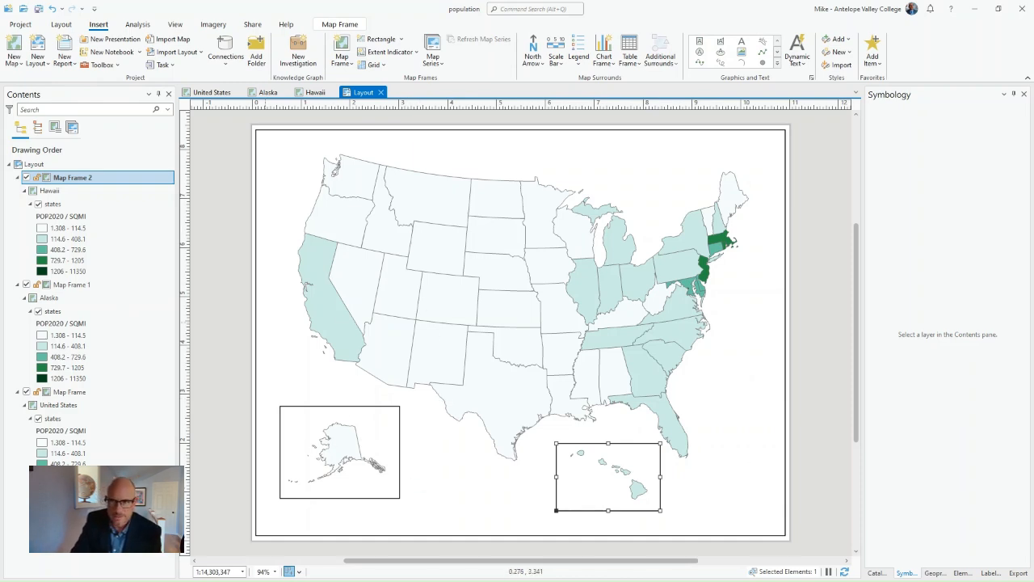
pyautogui.click(38, 8)
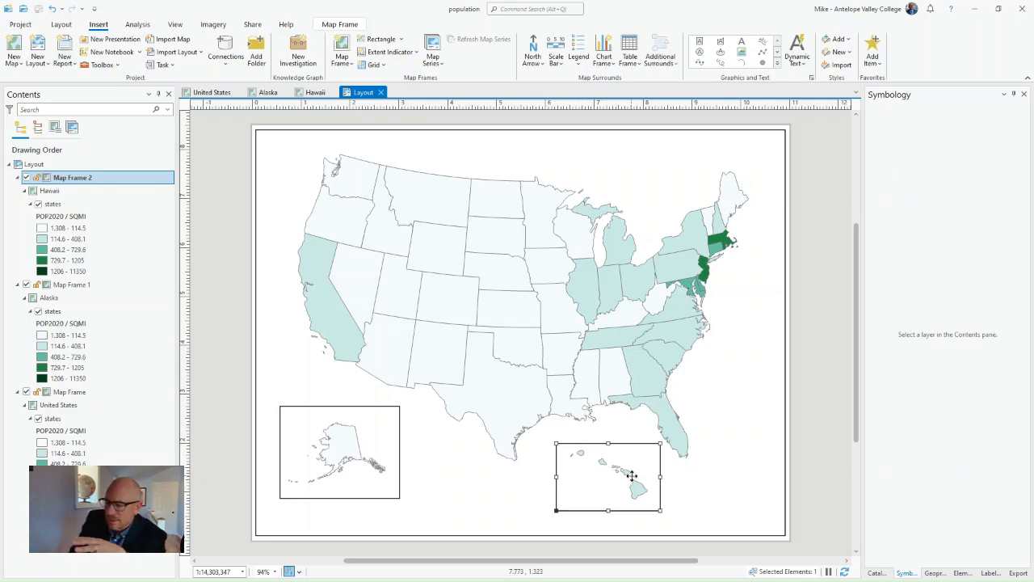
# - Move the Alaska frame into the page's lower-left corner and place the Hawaii frame directly above it
pyautogui.moveTo(611, 472); pyautogui.dragTo(732, 492)
pyautogui.moveTo(304, 435); pyautogui.dragTo(288, 472)
pyautogui.click(699, 496)
pyautogui.moveTo(707, 499); pyautogui.dragTo(301, 393)
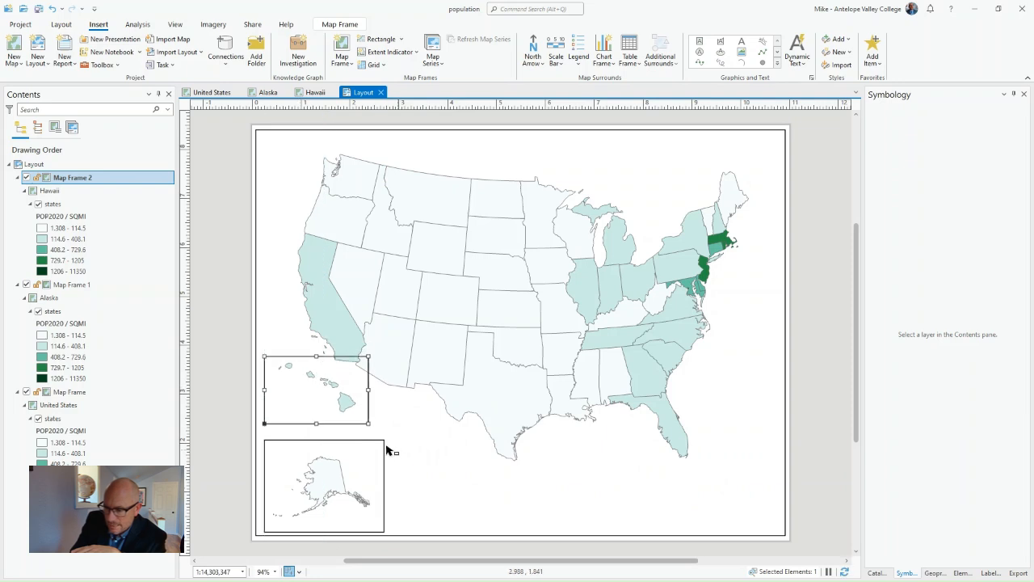
# - Shrink the Alaska frame to about 2.0 by 1.6 inches and the Hawaii frame to about 2.0 by 1.3 inches, placing Hawaii to Alaska's right
pyautogui.click(385, 440)
pyautogui.moveTo(384, 440); pyautogui.dragTo(362, 446)
pyautogui.moveTo(331, 396); pyautogui.dragTo(327, 417)
pyautogui.moveTo(370, 370); pyautogui.dragTo(361, 376)
pyautogui.click(419, 462)
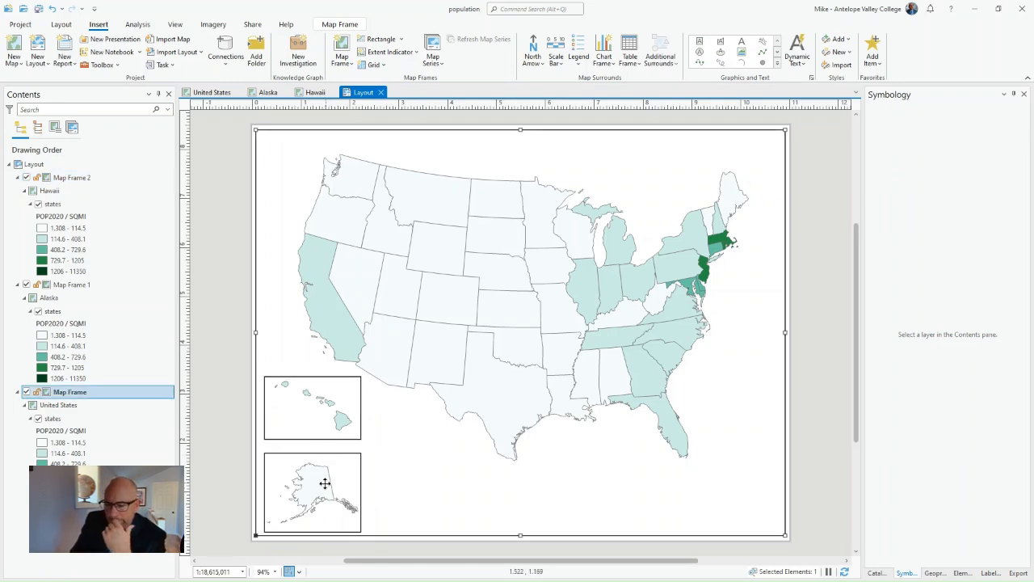
pyautogui.click(309, 437)
pyautogui.moveTo(293, 409); pyautogui.dragTo(410, 491)
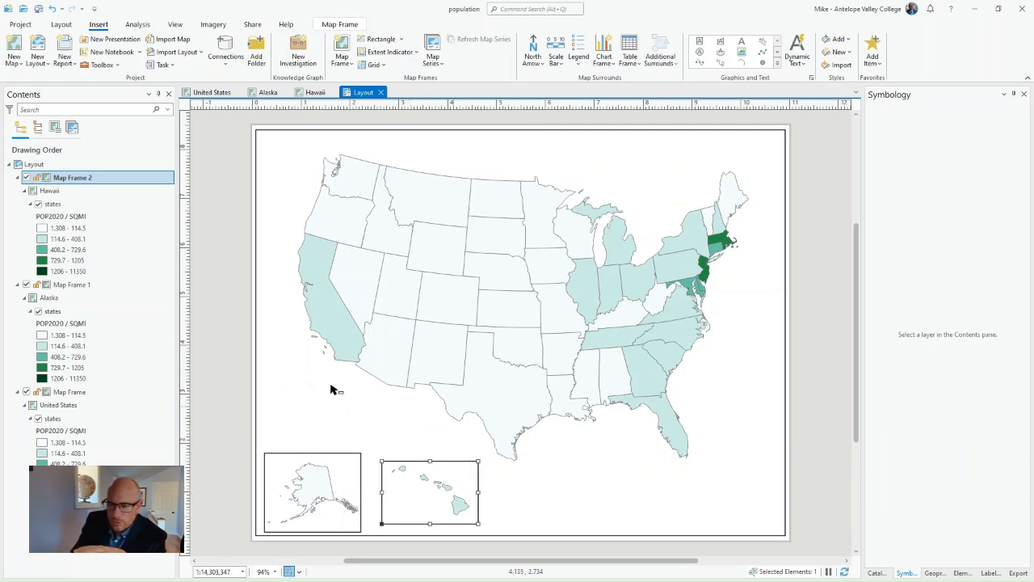
# - Change the border color of the Alaska map frame to a medium gray in its element properties
pyautogui.click(339, 458)
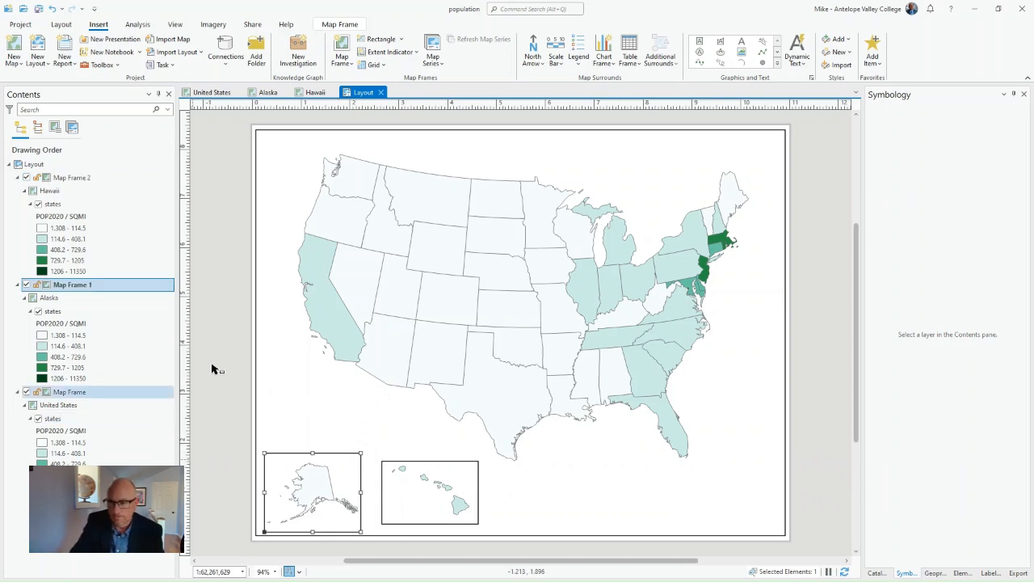
pyautogui.rightClick(71, 287)
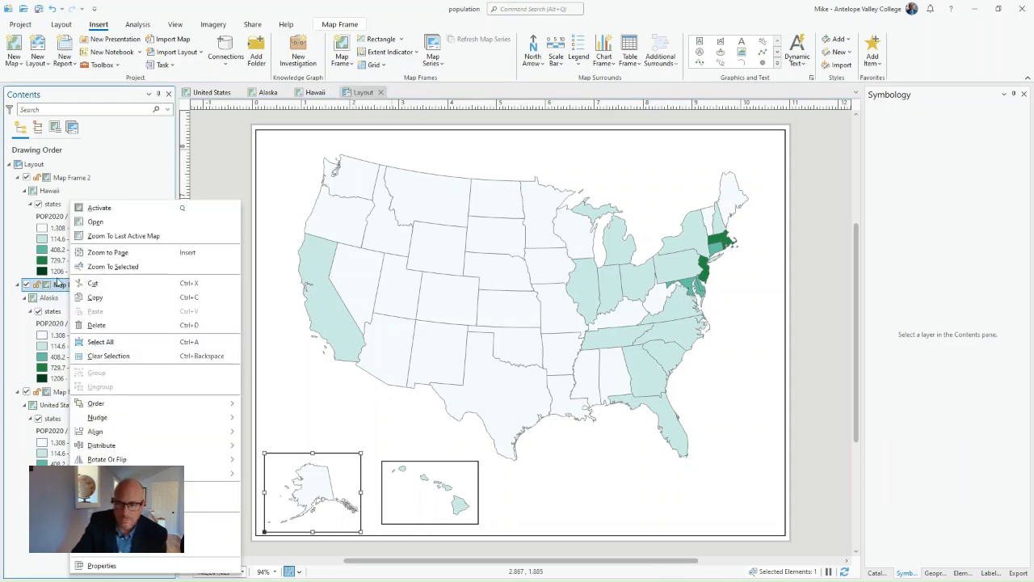
pyautogui.click(103, 565)
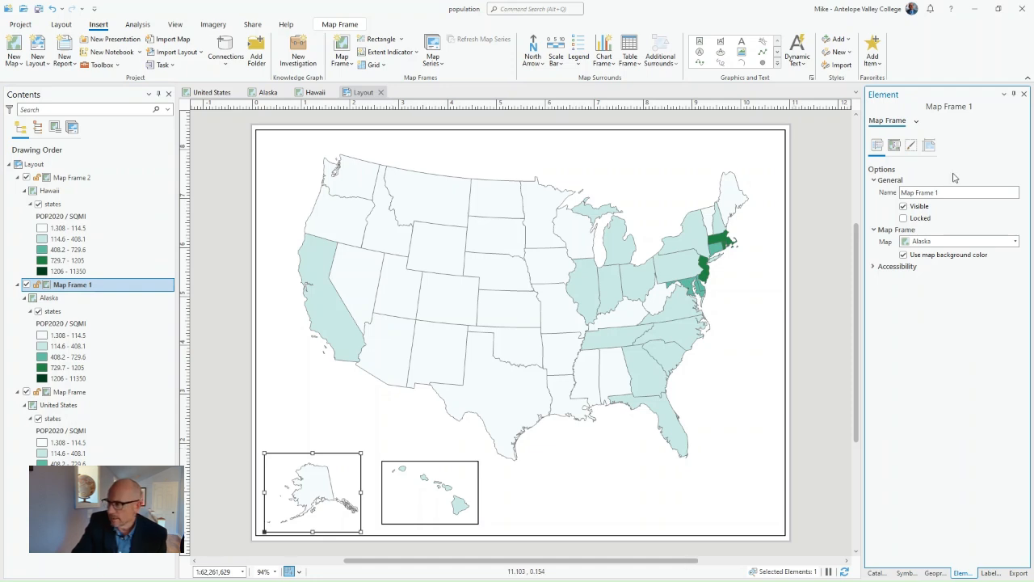
pyautogui.click(911, 147)
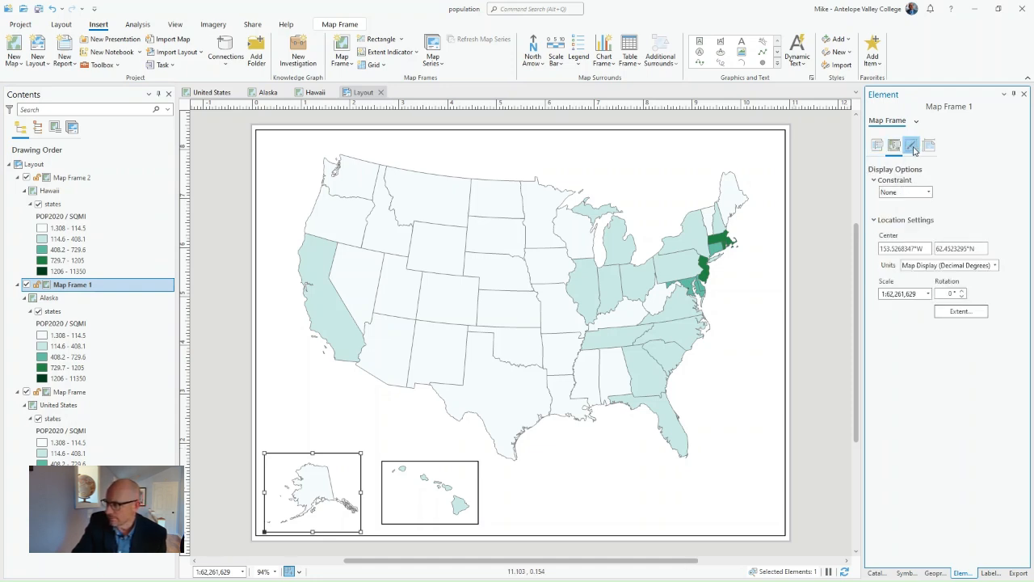
pyautogui.click(929, 147)
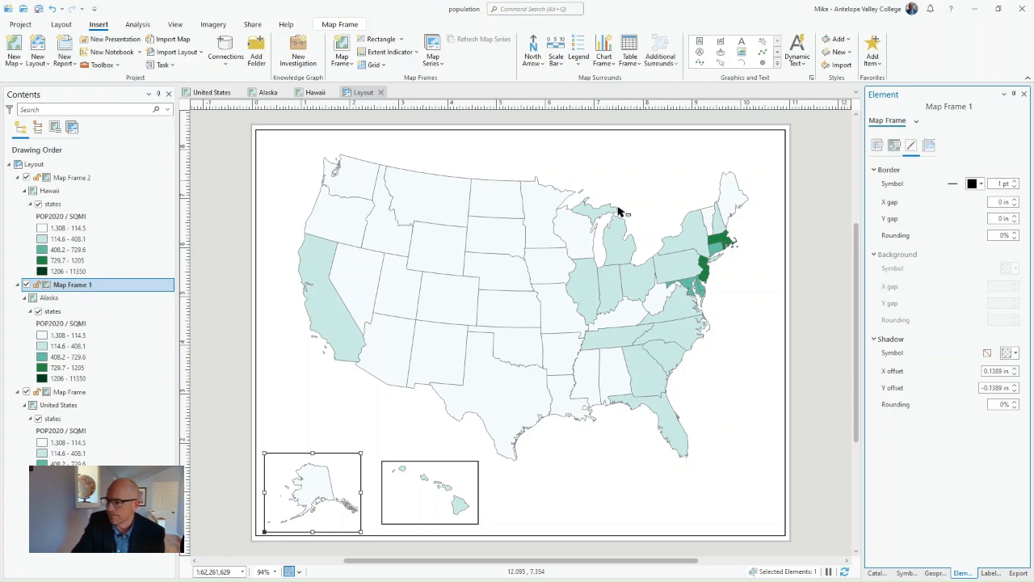
pyautogui.rightClick(76, 285)
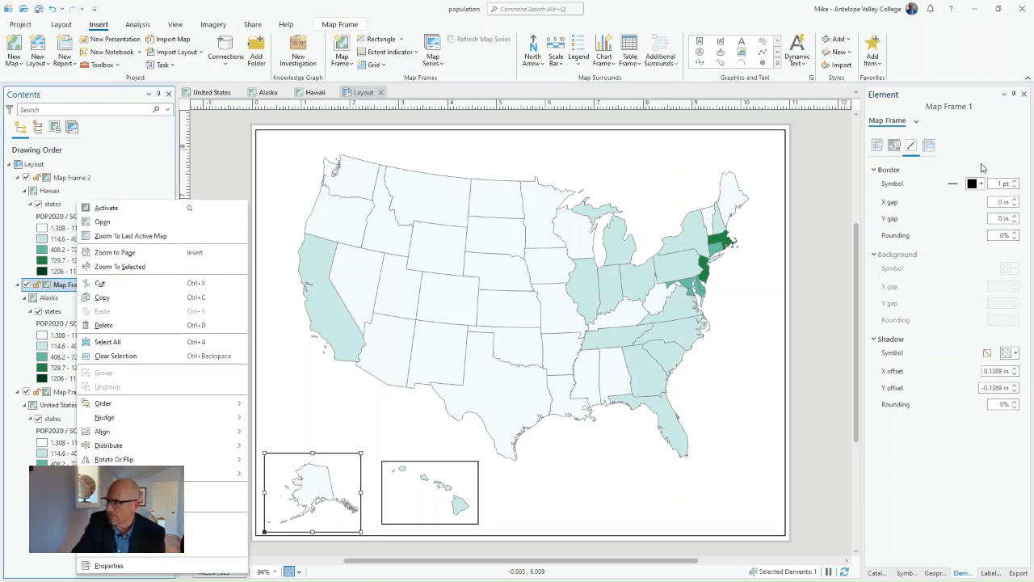
pyautogui.click(914, 97)
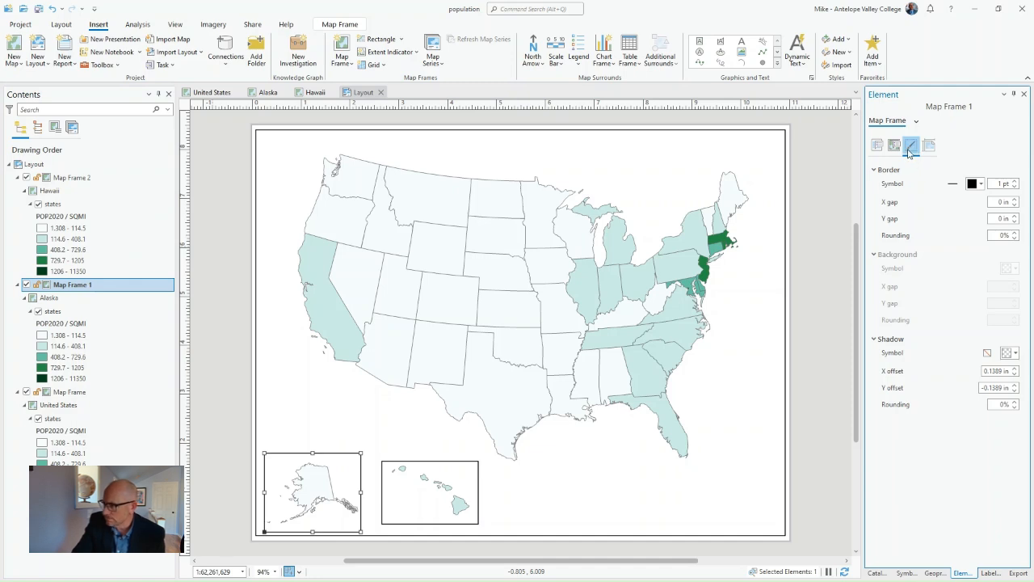
pyautogui.click(979, 185)
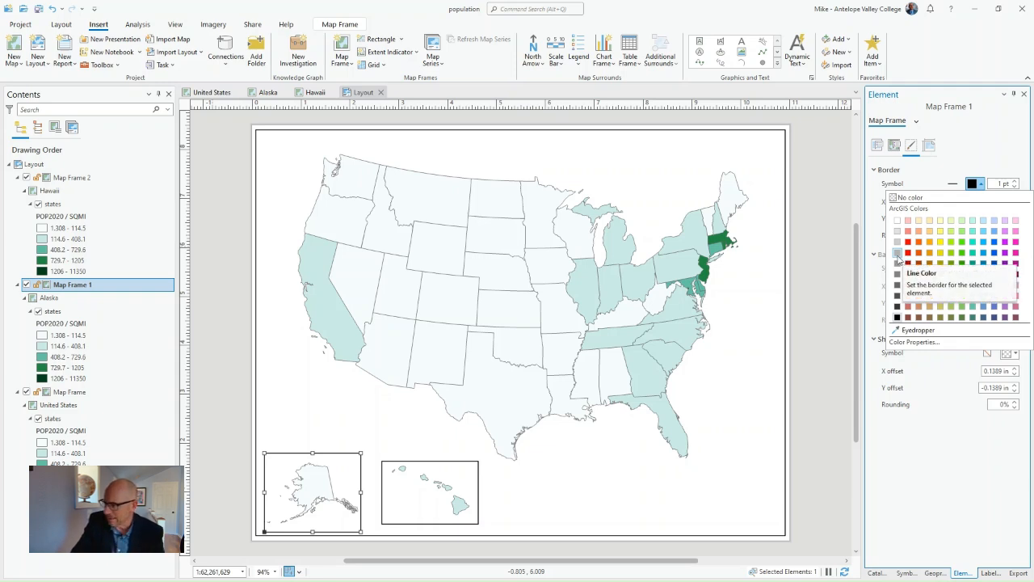
pyautogui.click(898, 253)
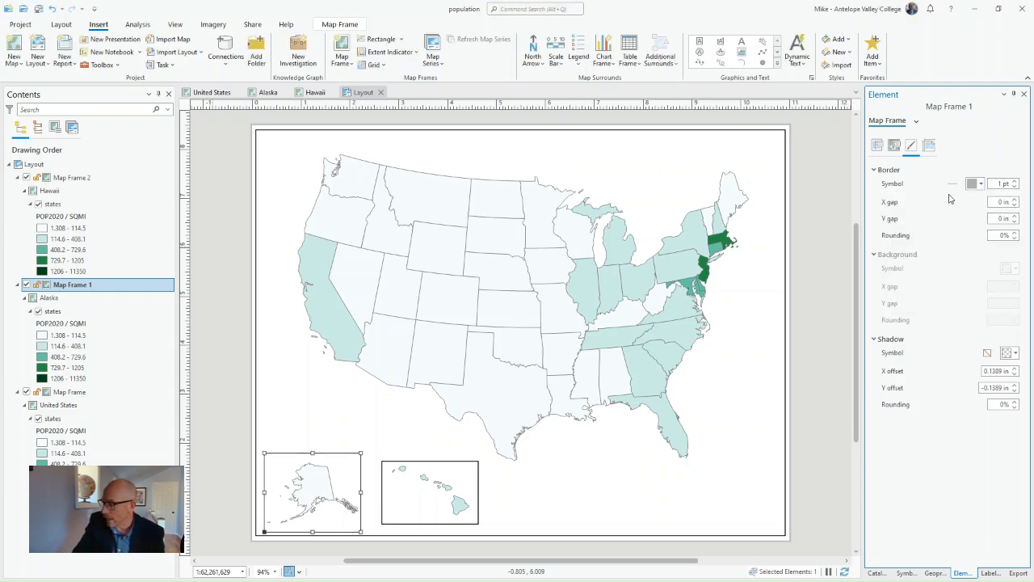
# - Set the Alaska map frame's border width to 0 pt
pyautogui.click(763, 430)
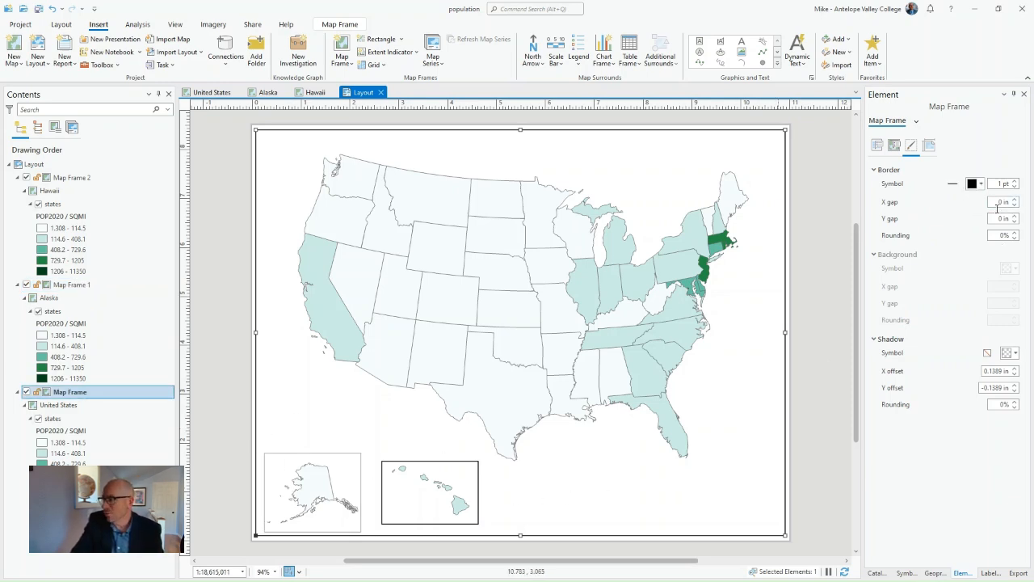
pyautogui.click(340, 474)
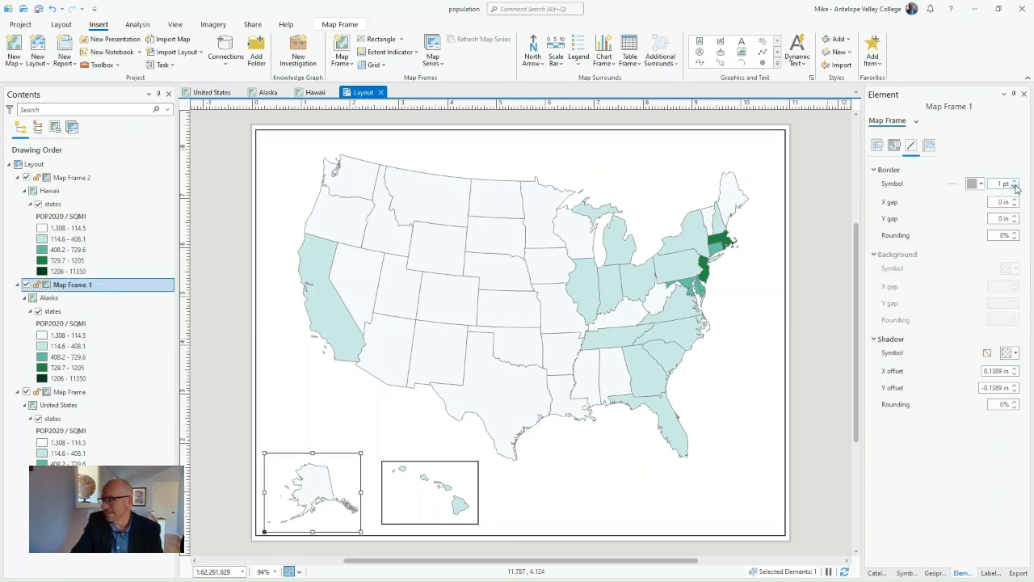
pyautogui.click(1016, 187)
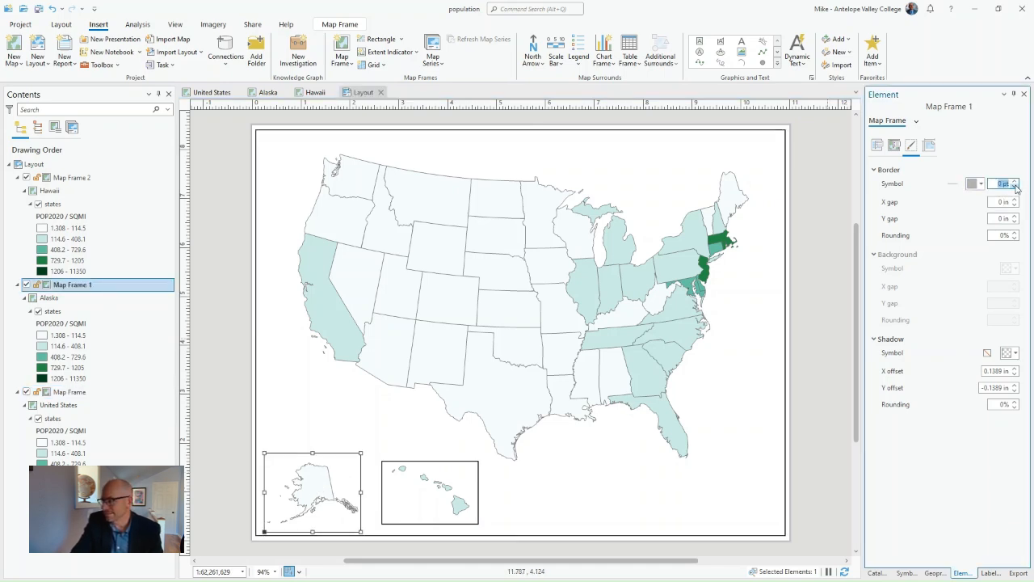
pyautogui.click(565, 524)
# - Move the Alaska frame up about 0.8 inches, closer to the contiguous states, and clear the selection
pyautogui.moveTo(305, 482); pyautogui.dragTo(312, 440)
pyautogui.click(307, 483)
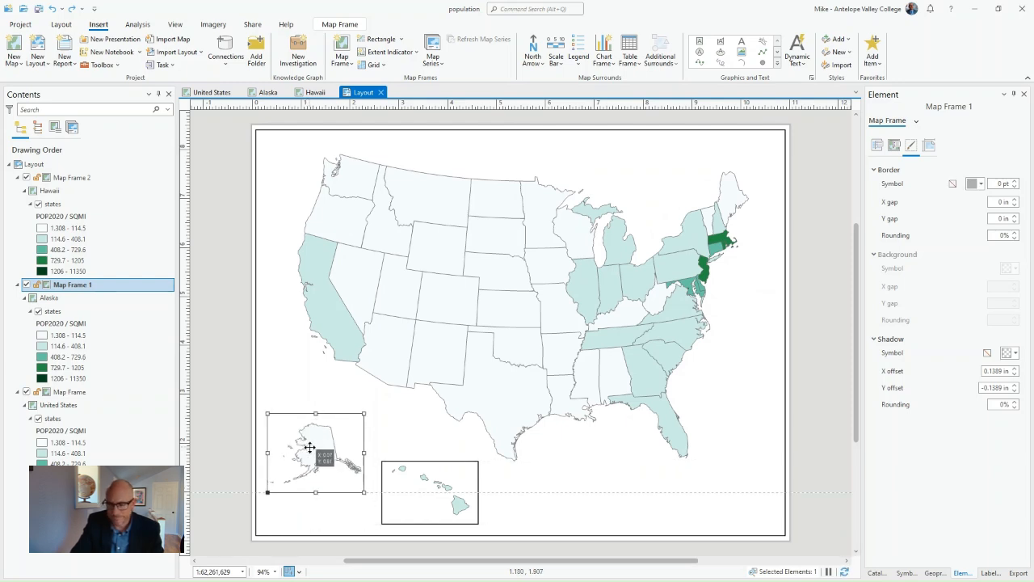
pyautogui.click(229, 510)
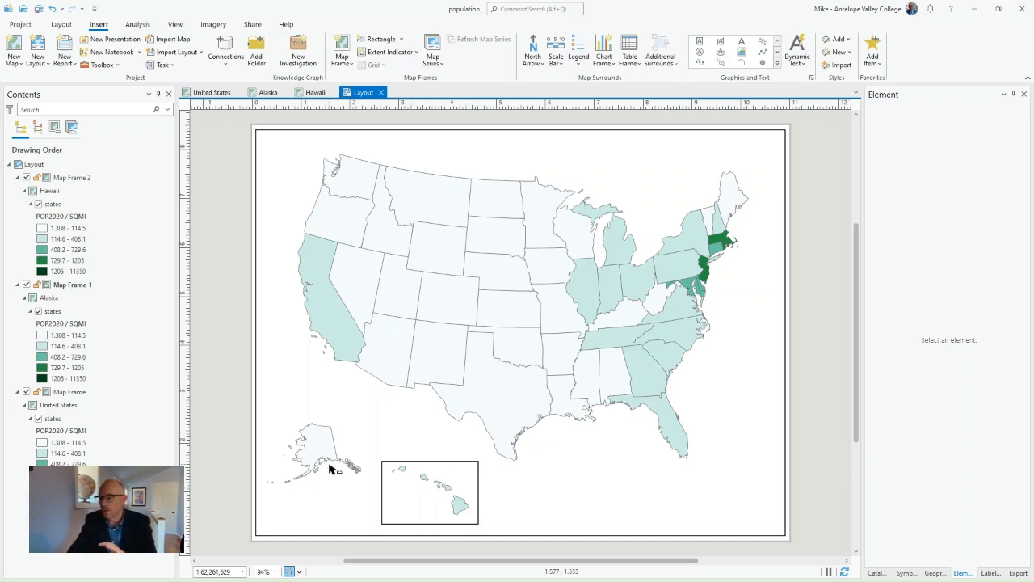
# - Set the border width of the contiguous United States map frame to 0 pt and clear the selection
pyautogui.click(256, 381)
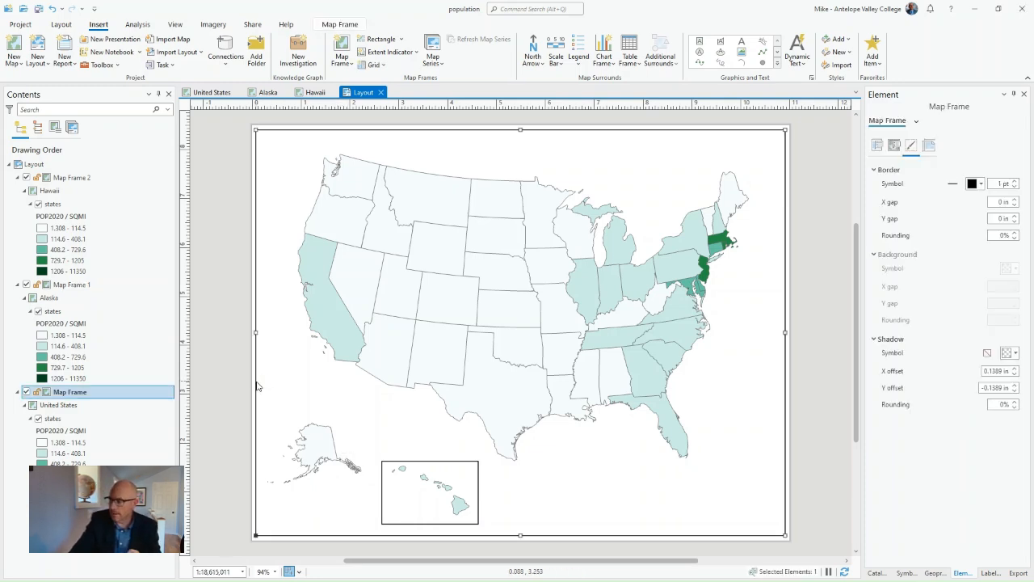
pyautogui.click(1014, 186)
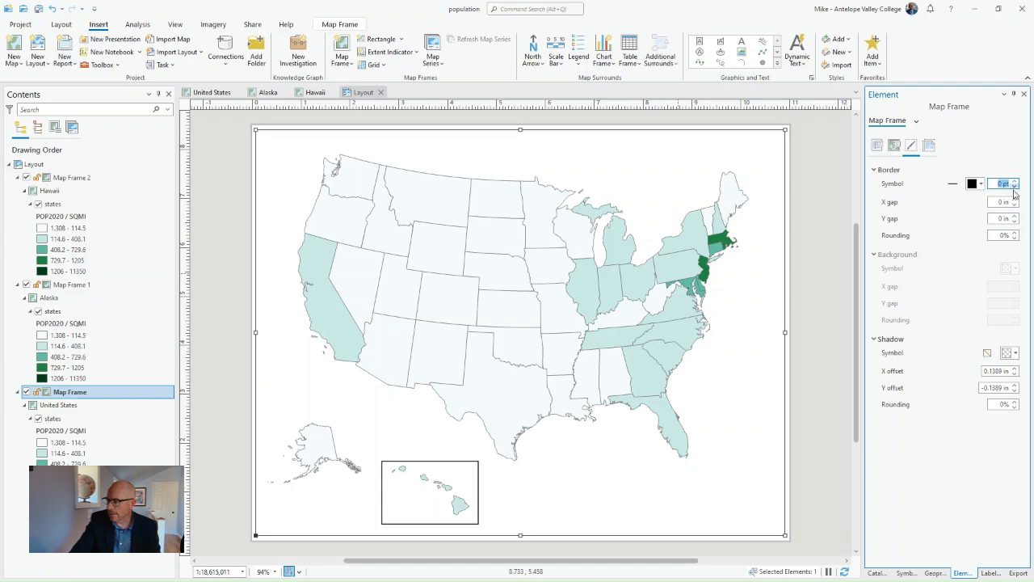
pyautogui.click(826, 462)
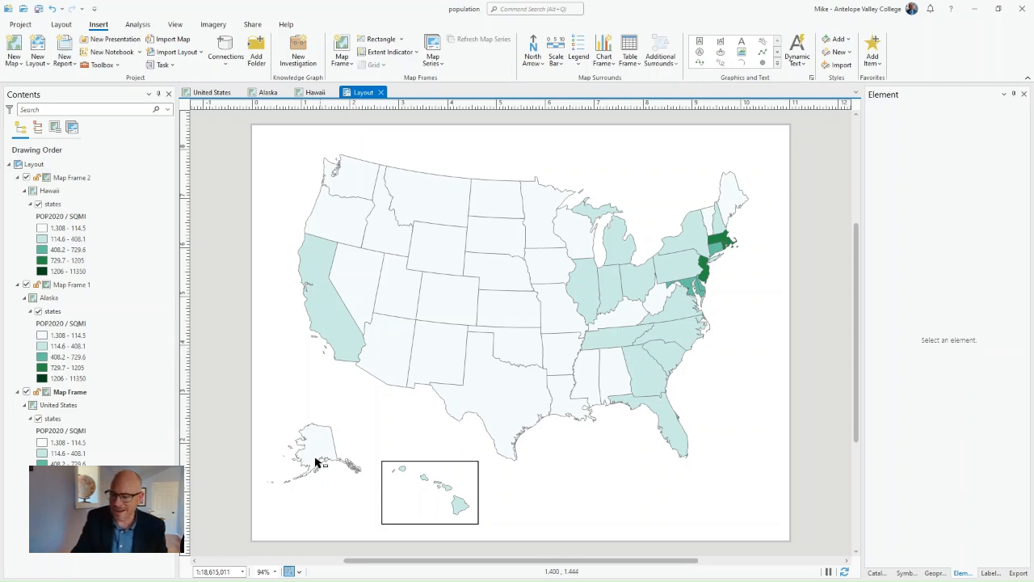
# - Move the Hawaii frame about 4.2 inches right, below Florida, and insert a Legend 1 legend about 2.8 by 1.1 inches between the two insets
pyautogui.click(423, 489)
pyautogui.moveTo(415, 480); pyautogui.dragTo(617, 487)
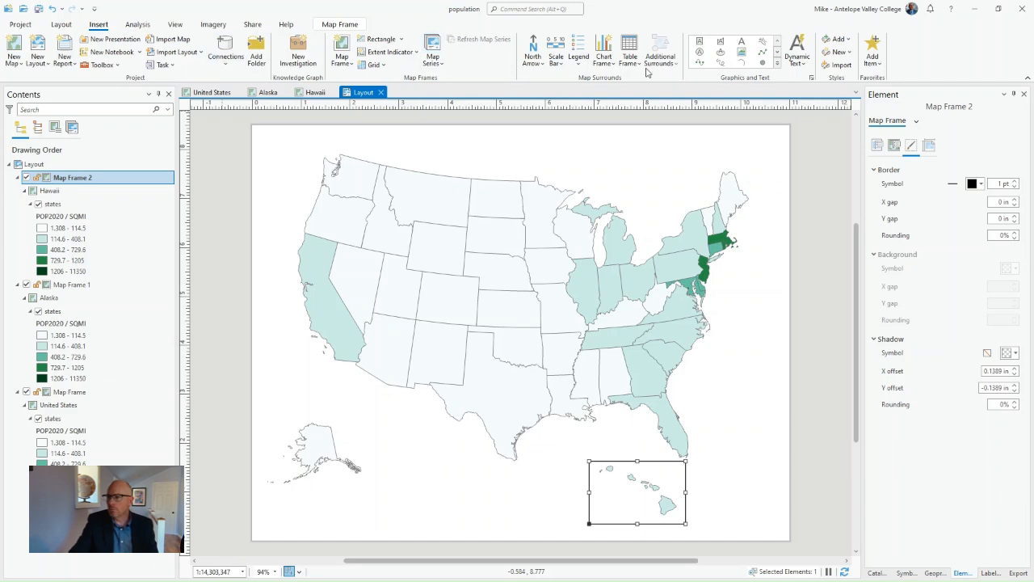
pyautogui.click(579, 64)
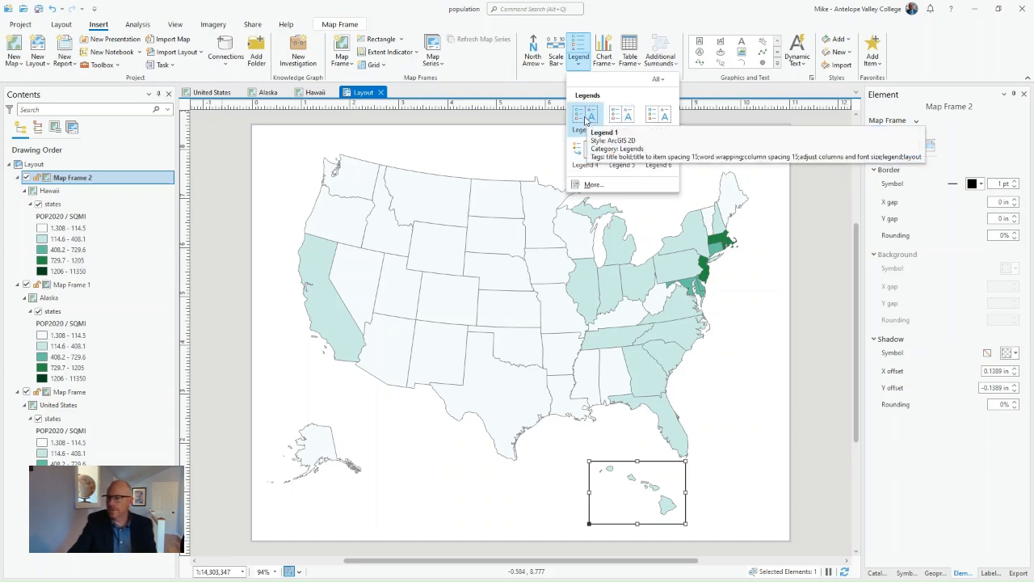
pyautogui.click(586, 120)
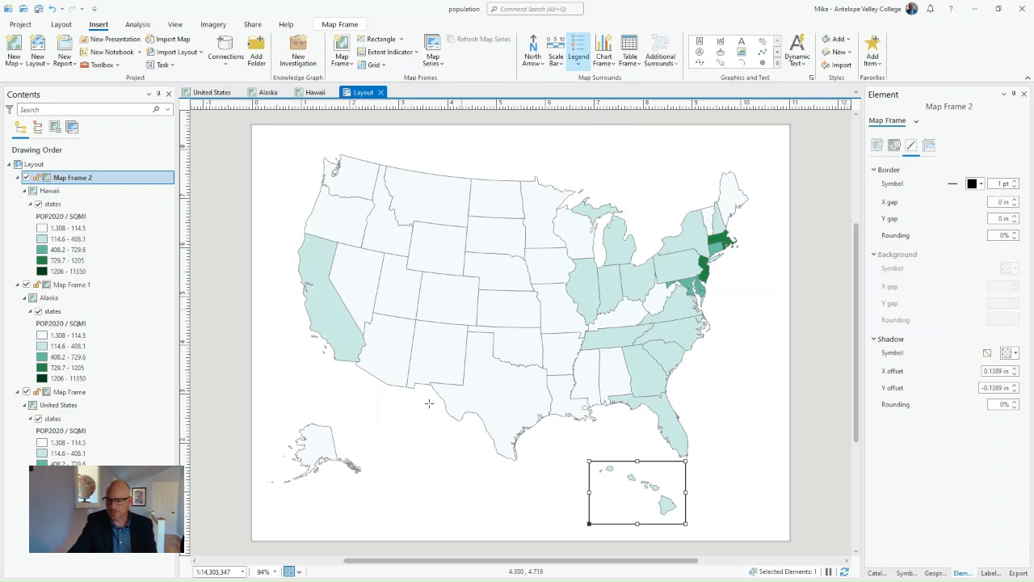
pyautogui.moveTo(403, 468); pyautogui.dragTo(541, 524)
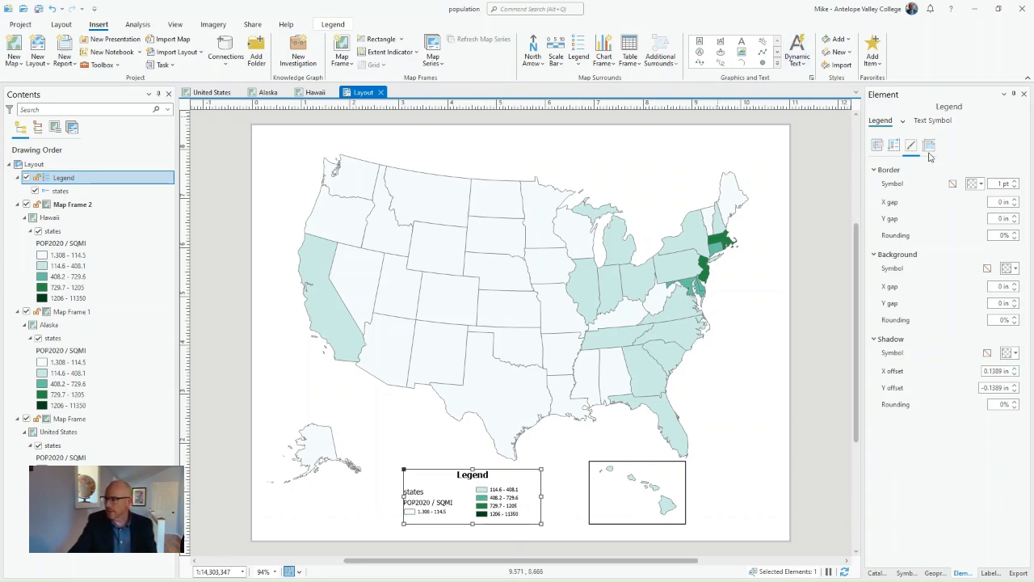
# - Replace the legend's title with "Population per Square Mile"
pyautogui.click(876, 144)
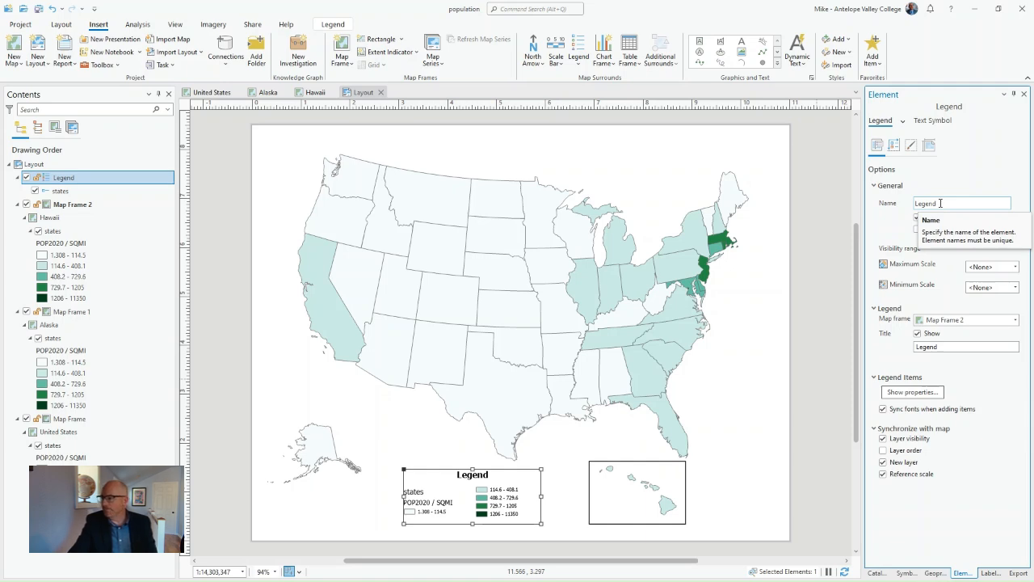
pyautogui.click(937, 346)
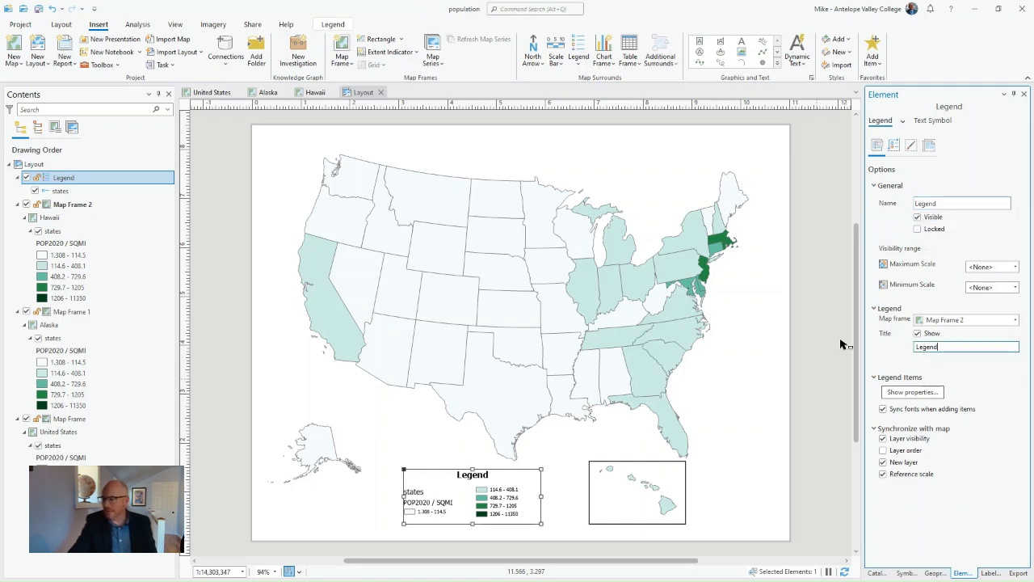
pyautogui.hotkey('ctrl', 'a')
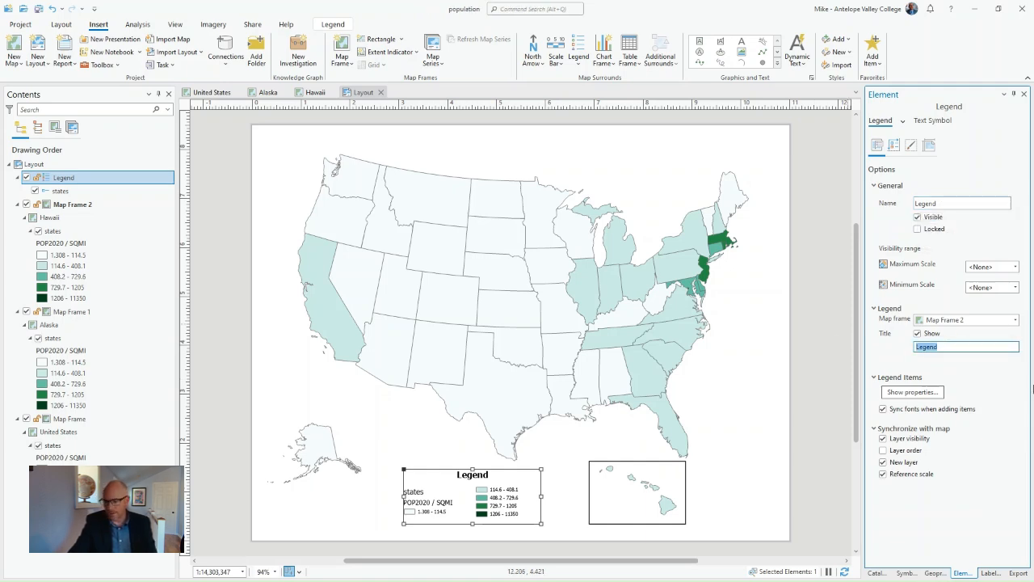
pyautogui.press('BackSpace')
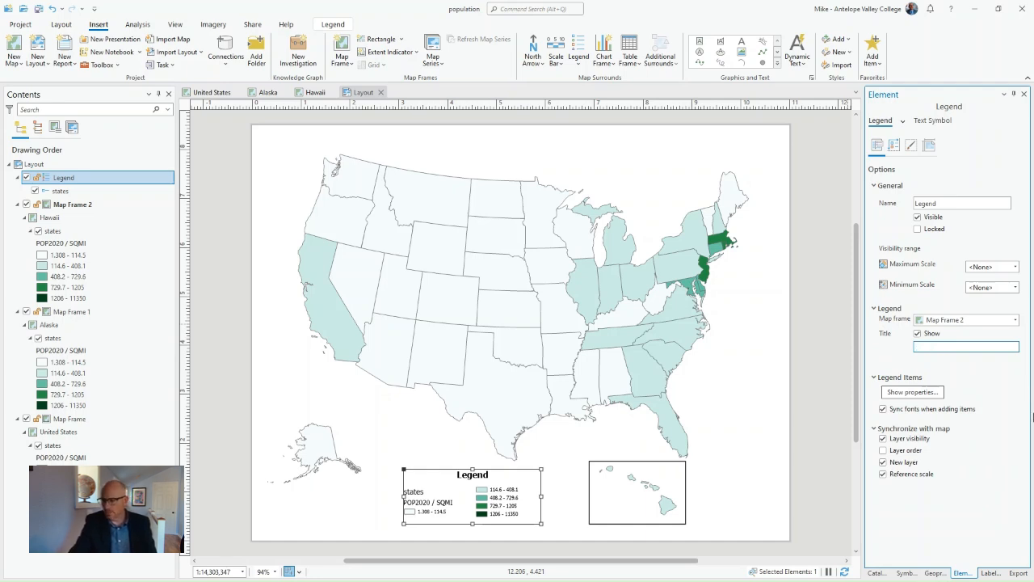
pyautogui.press('Return')
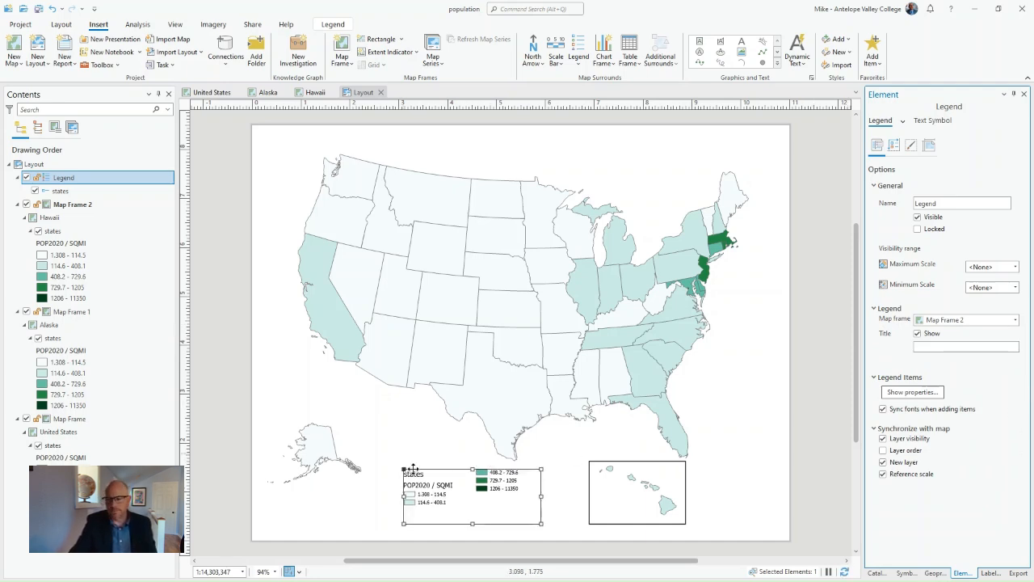
pyautogui.click(917, 347)
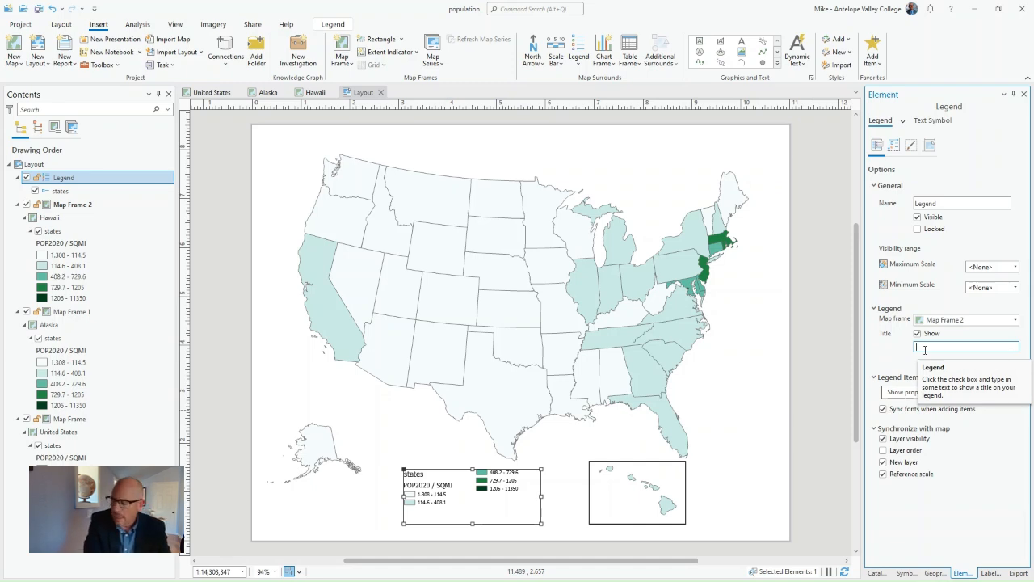
pyautogui.write('Population per Squ')
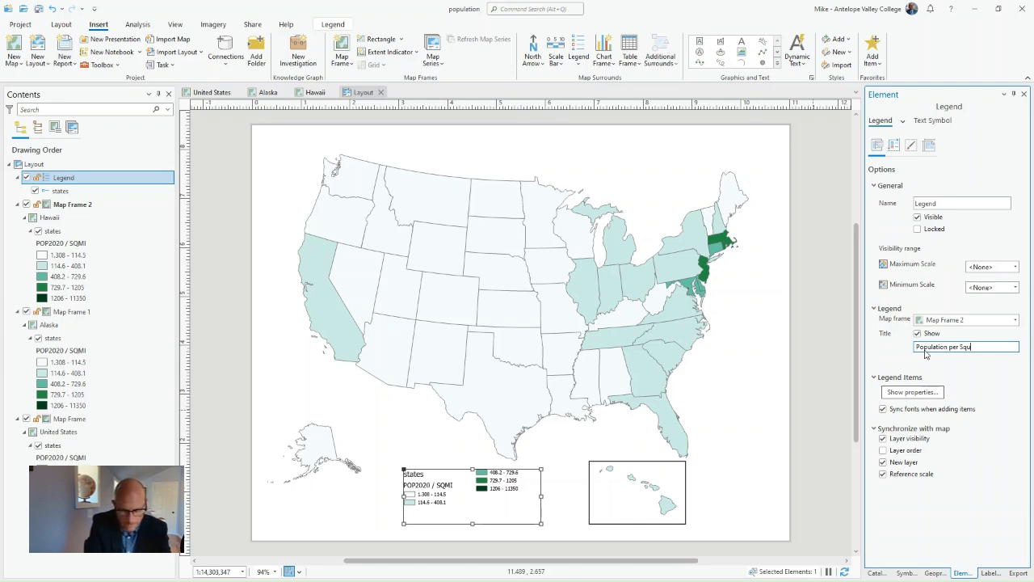
pyautogui.write('are Mile')
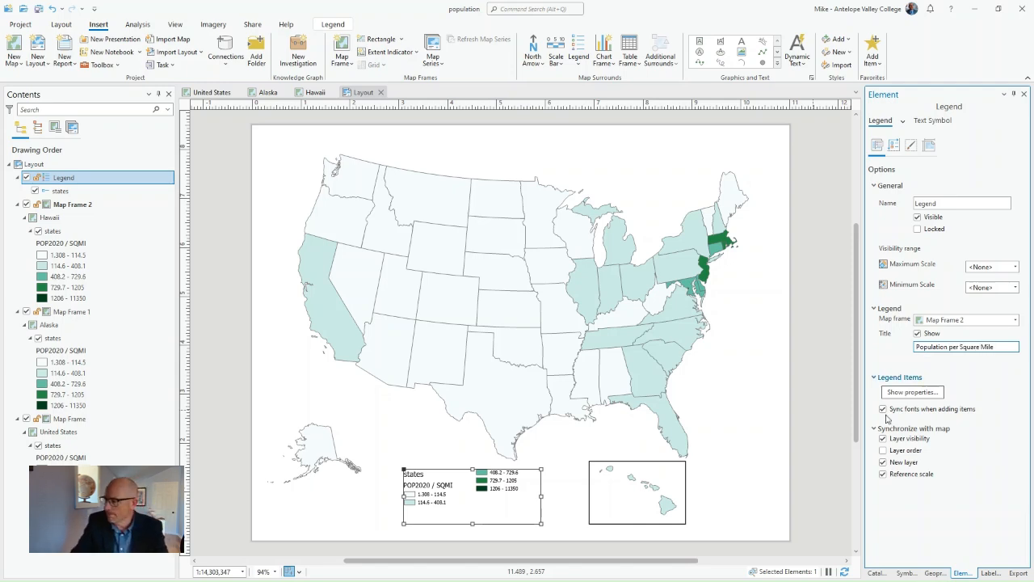
pyautogui.click(981, 502)
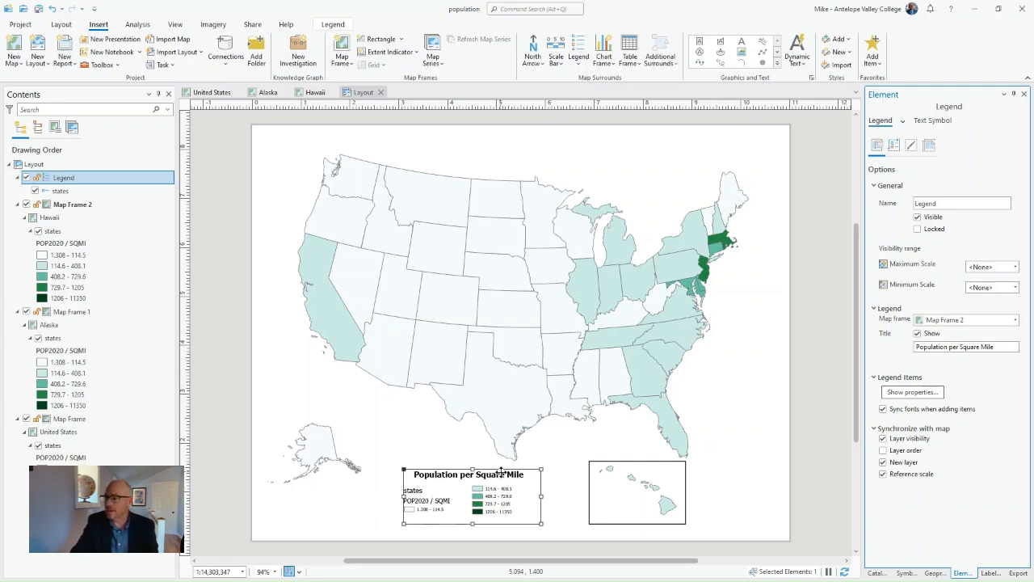
# - Add straight text reading "United States Population Density, 2020" above the contiguous states as the layout title
pyautogui.click(744, 45)
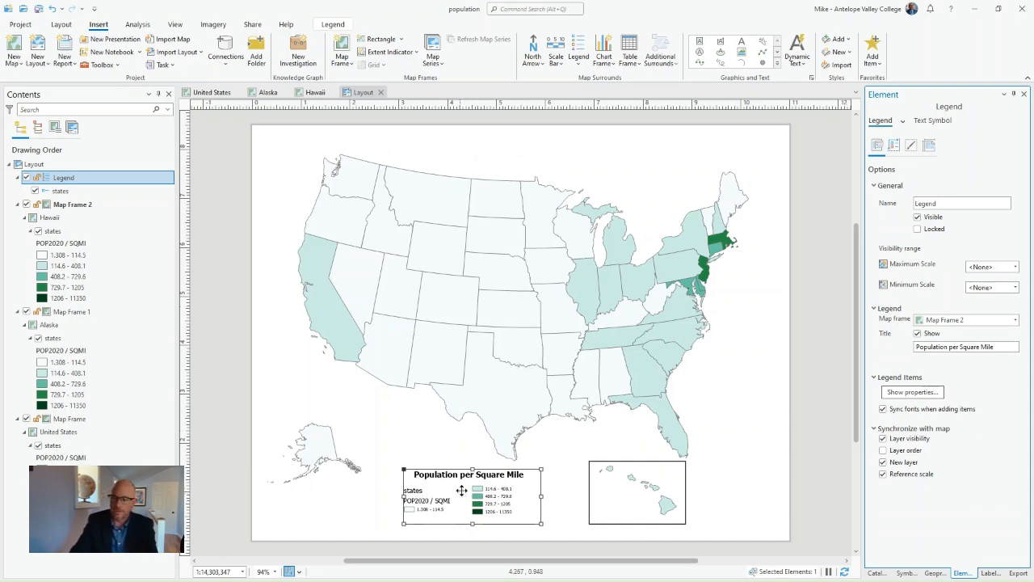
pyautogui.click(742, 43)
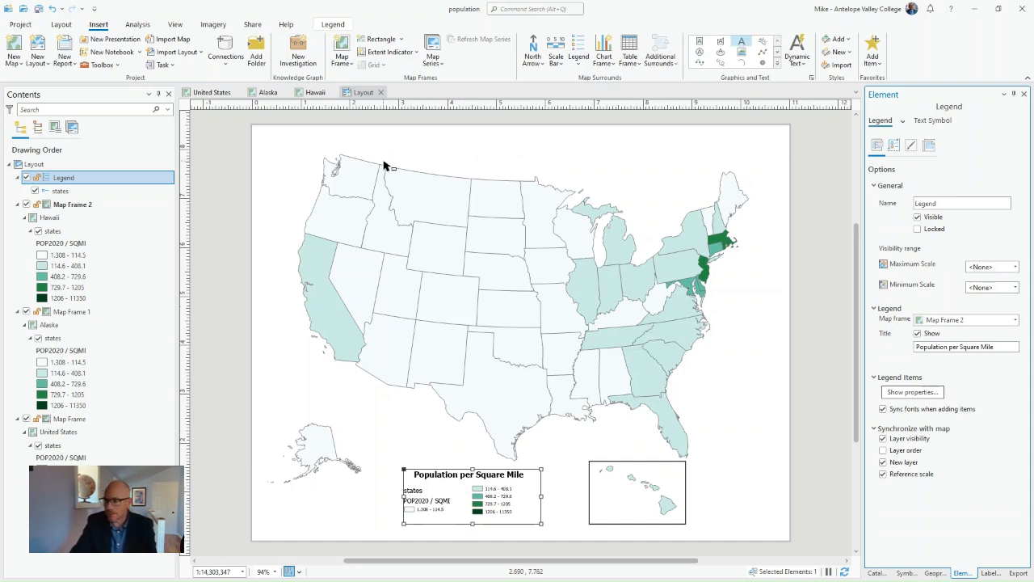
pyautogui.click(429, 147)
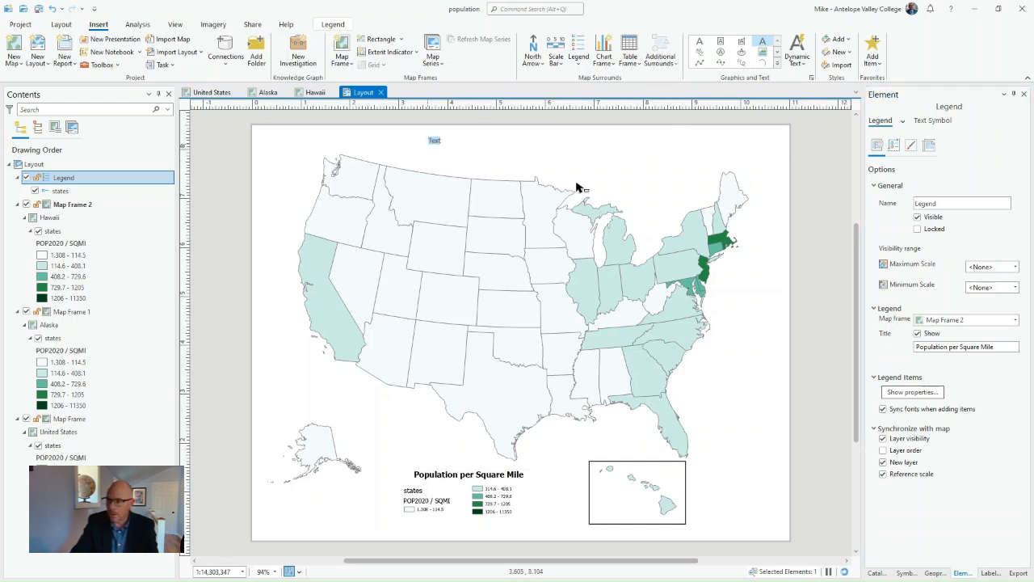
pyautogui.write('U')
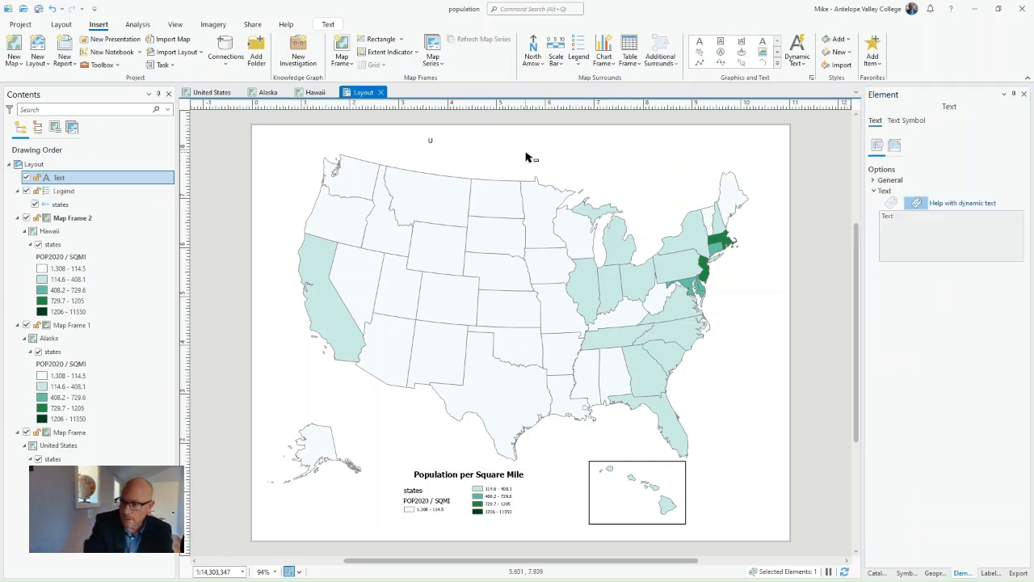
pyautogui.write('nited States Popul')
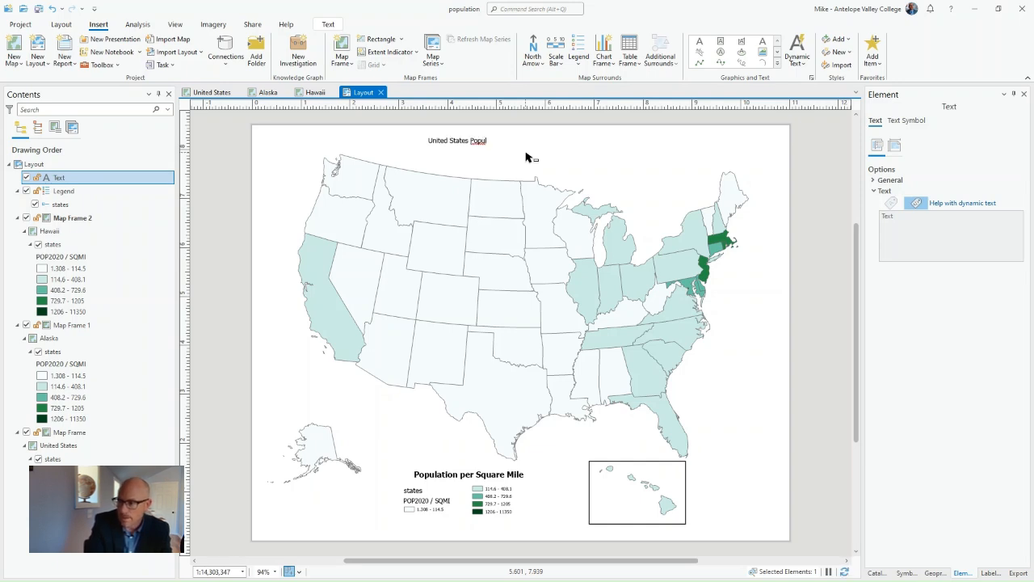
pyautogui.write('ation Density, 2020')
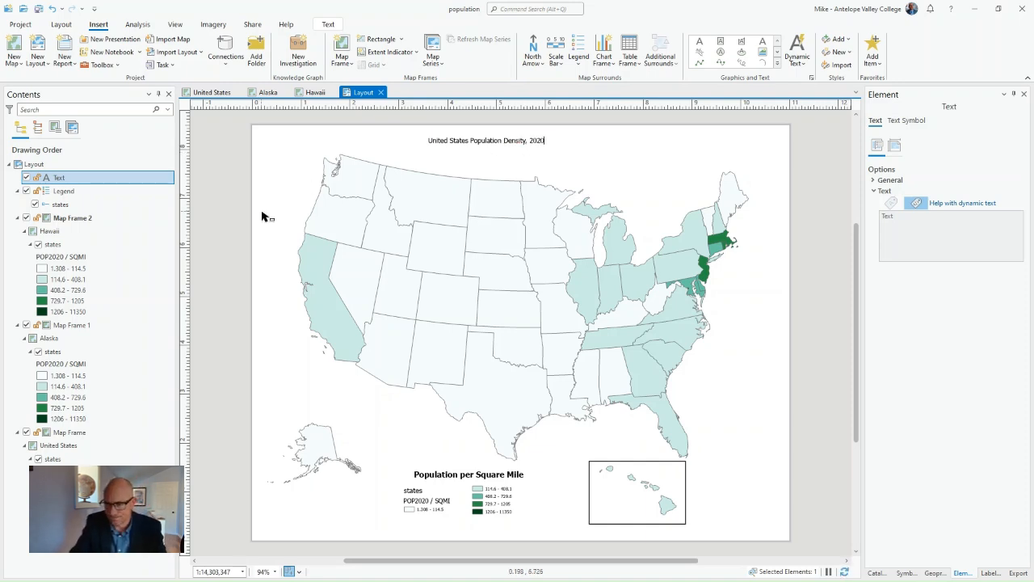
pyautogui.press('Escape')
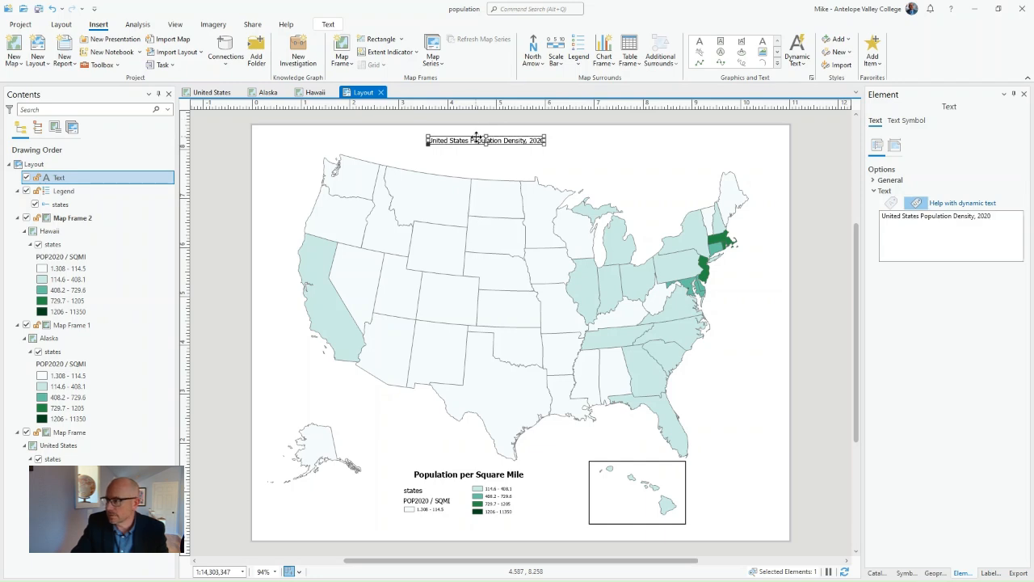
# - Format the title in Swis721 BT at 22 pt and center it above the contiguous states
pyautogui.click(906, 121)
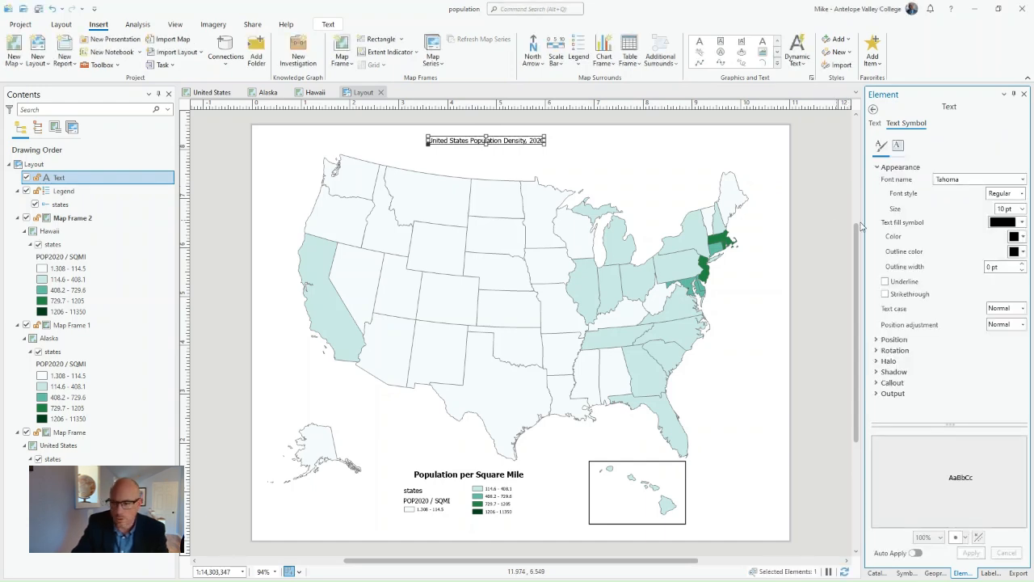
pyautogui.click(1023, 180)
pyautogui.click(862, 233)
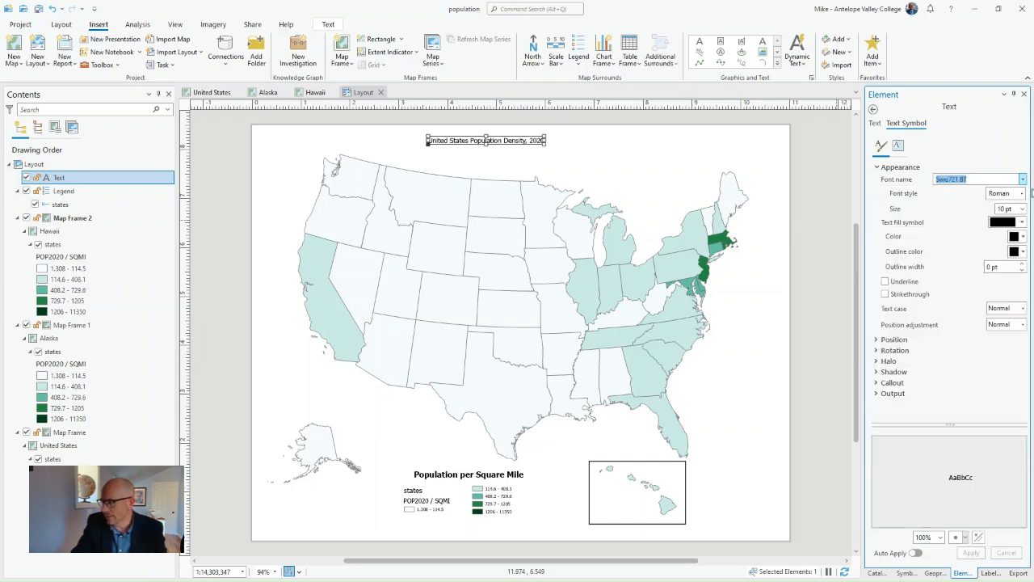
pyautogui.click(1023, 208)
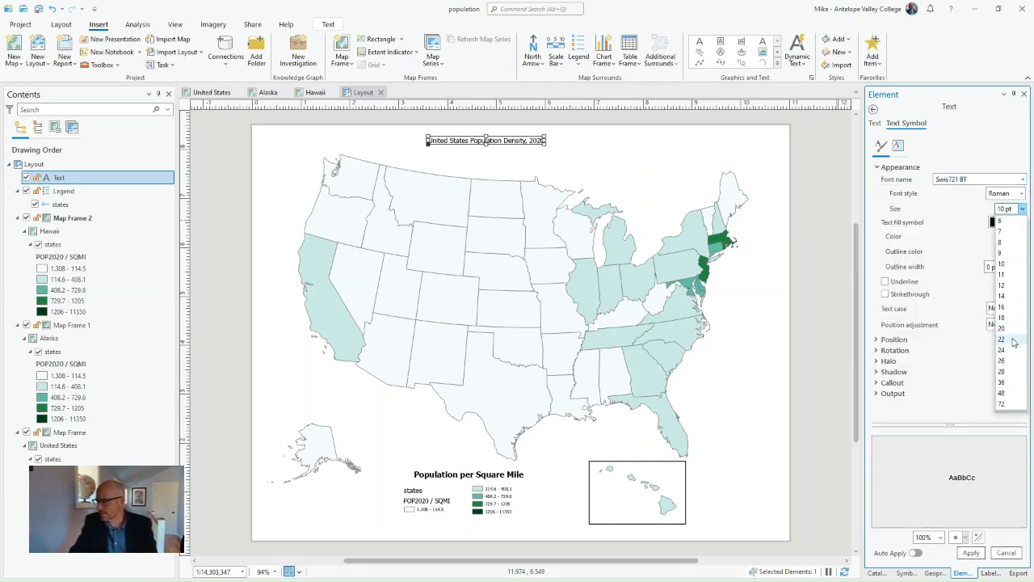
pyautogui.click(1002, 339)
pyautogui.click(971, 553)
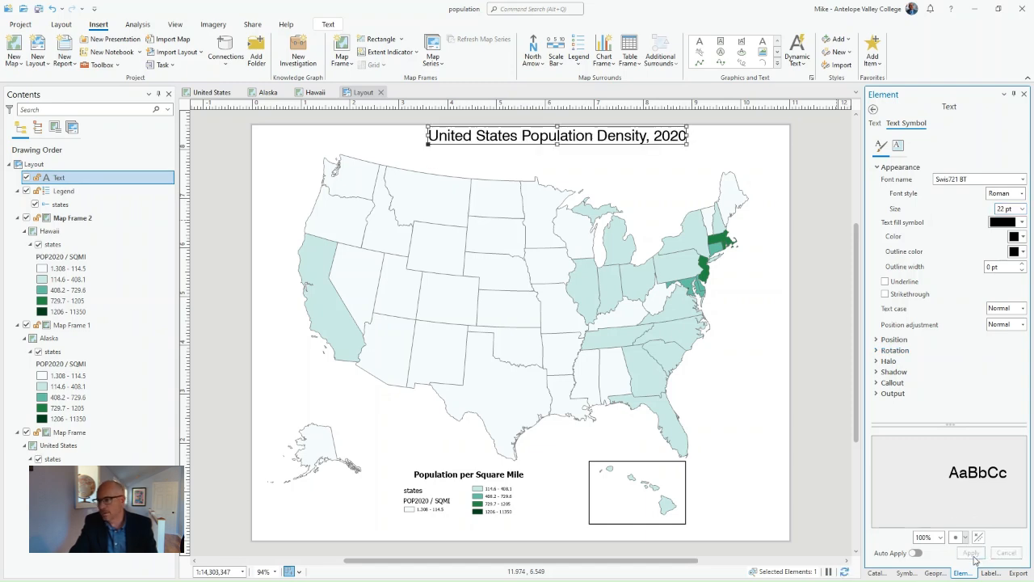
pyautogui.moveTo(513, 143); pyautogui.dragTo(491, 148)
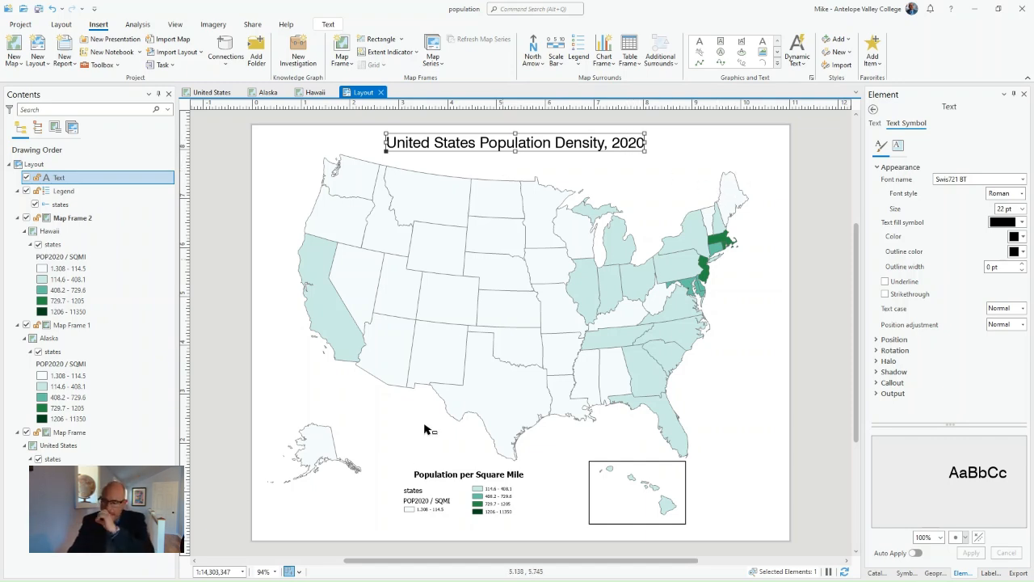
# - Hide the layer name of the states item in the legend
pyautogui.click(461, 501)
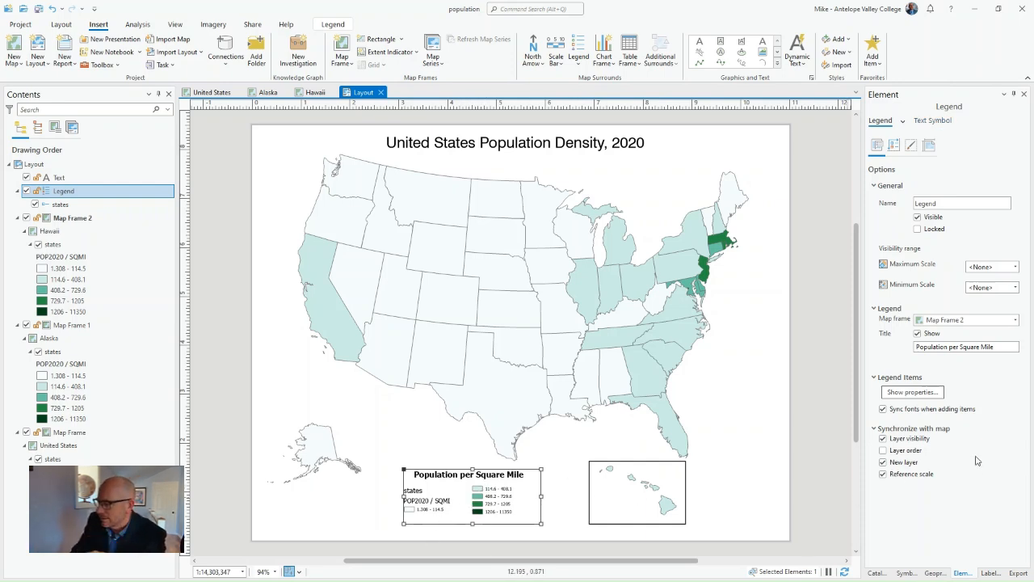
pyautogui.click(895, 144)
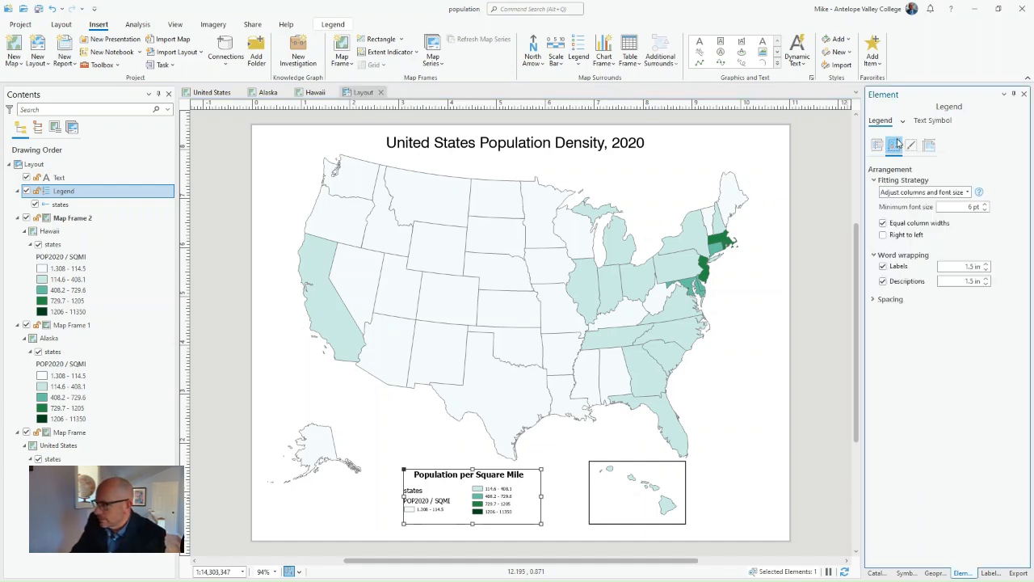
pyautogui.click(911, 145)
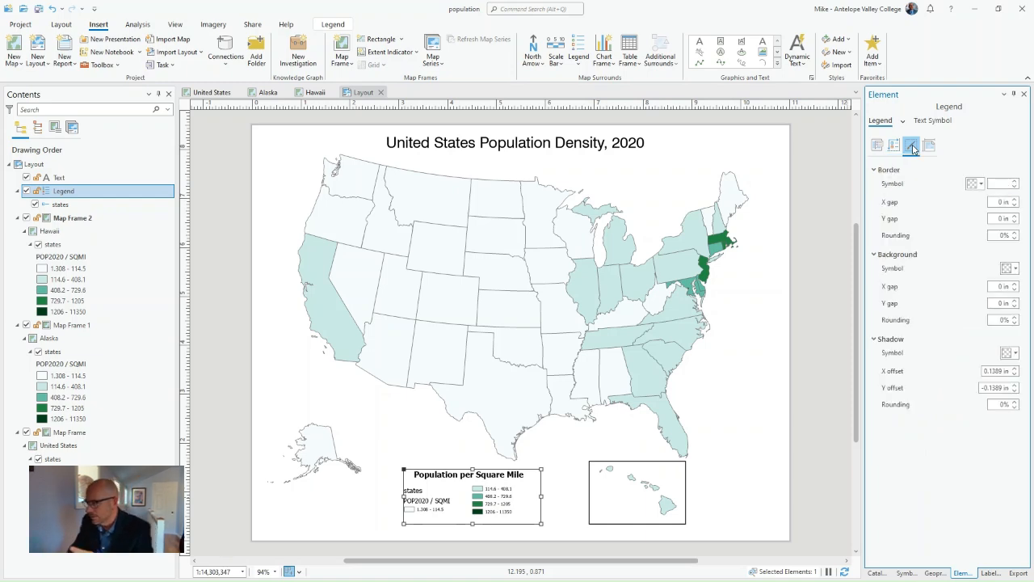
pyautogui.click(928, 145)
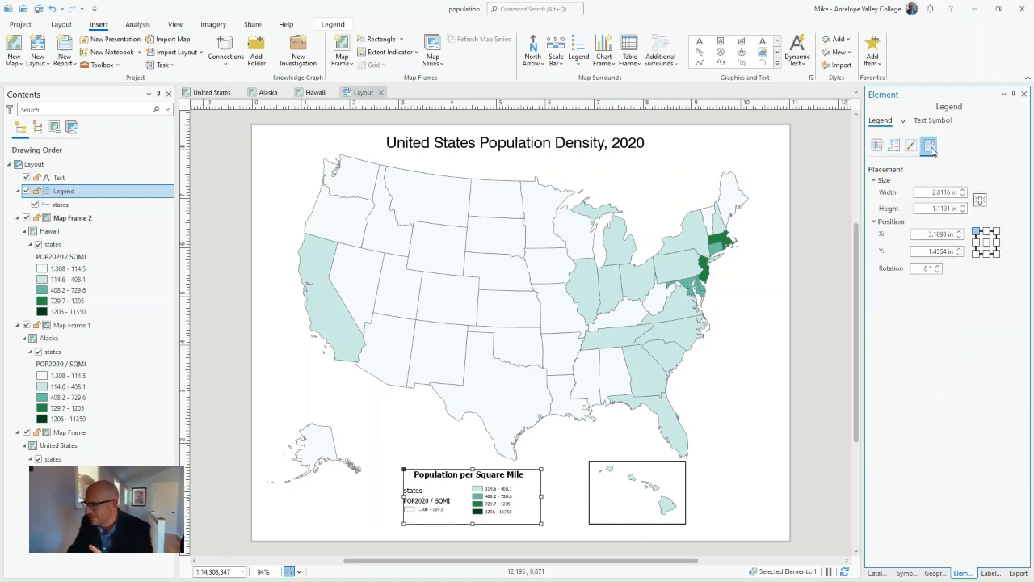
pyautogui.click(894, 147)
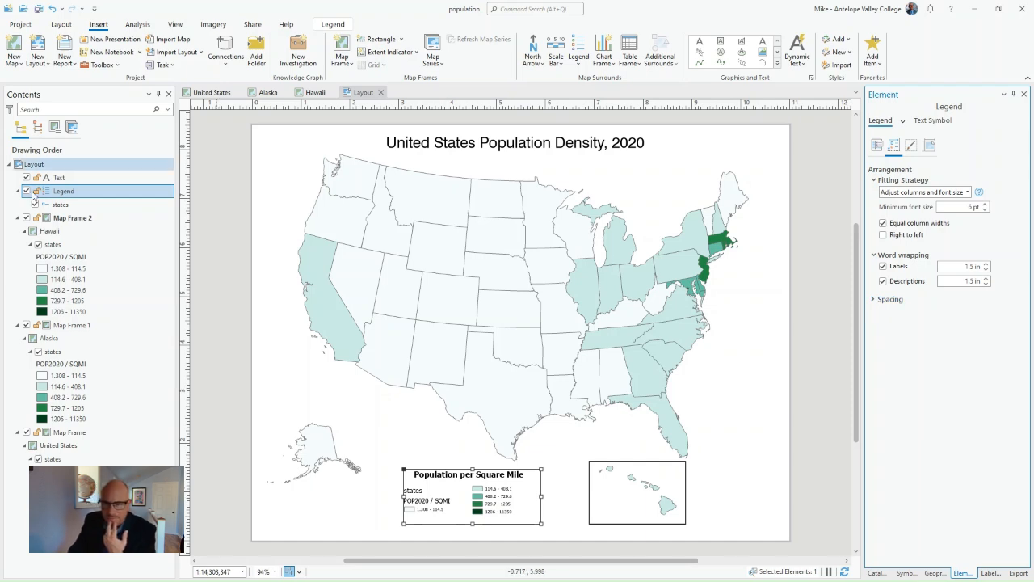
pyautogui.click(58, 206)
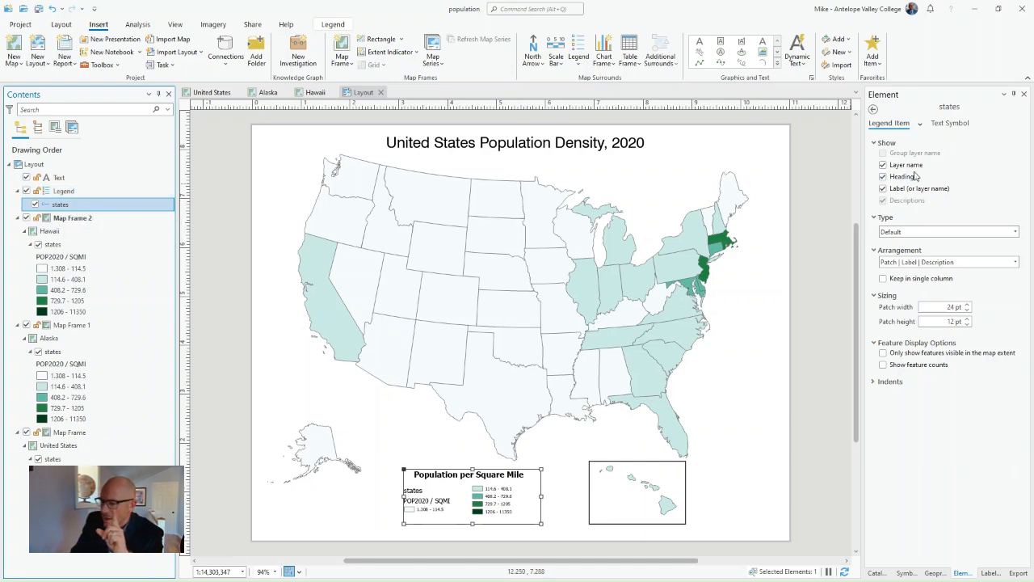
pyautogui.click(882, 166)
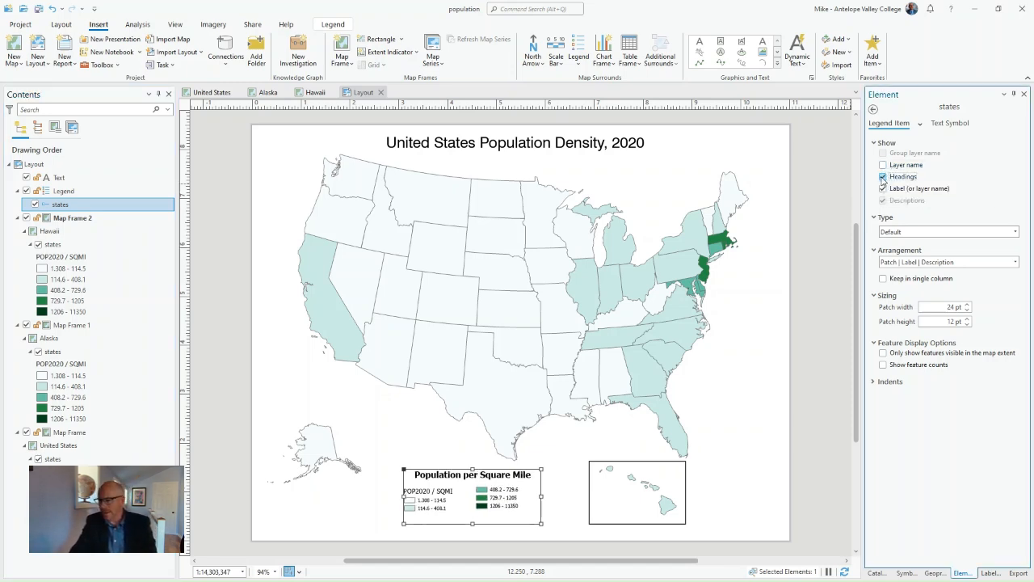
# - Hide the headings of the states item in the legend and widen the legend toward the Hawaii frame
pyautogui.click(882, 176)
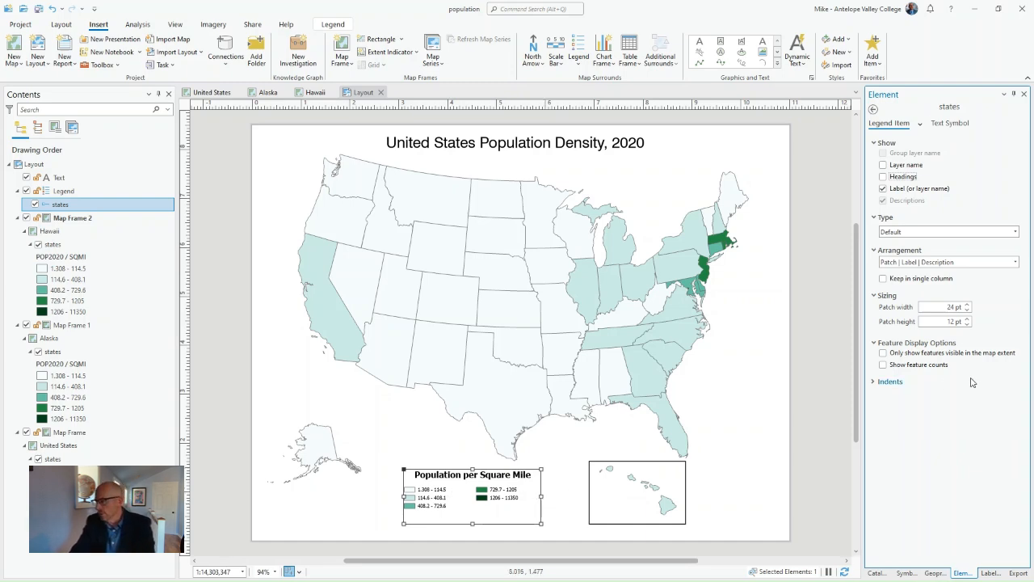
pyautogui.click(883, 188)
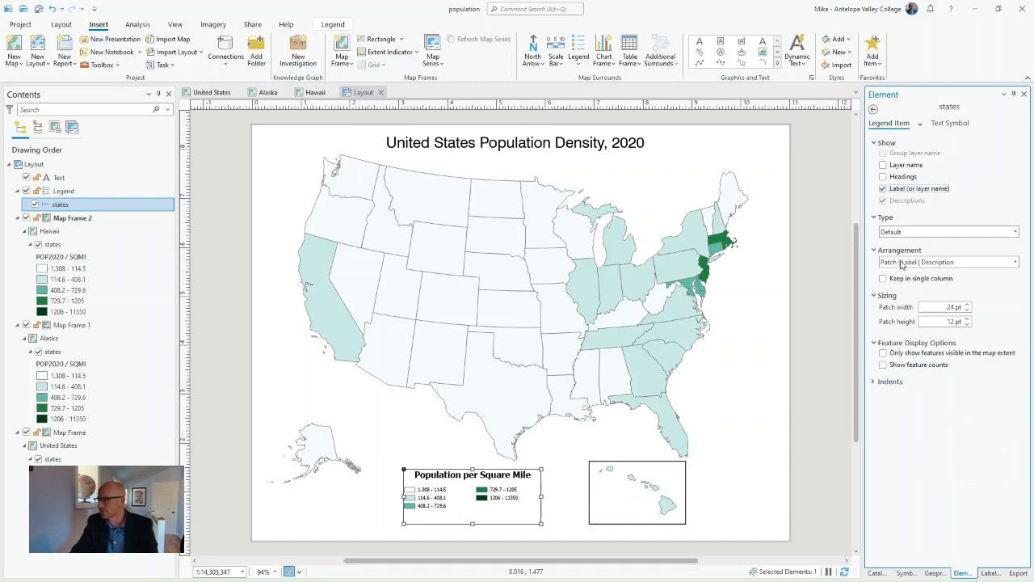
pyautogui.click(945, 124)
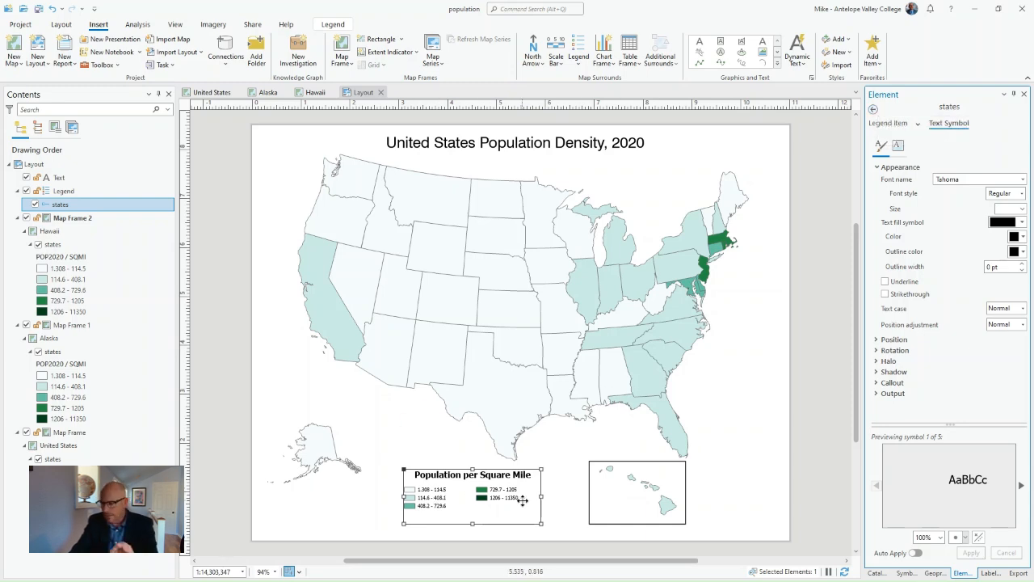
pyautogui.moveTo(541, 496); pyautogui.dragTo(570, 495)
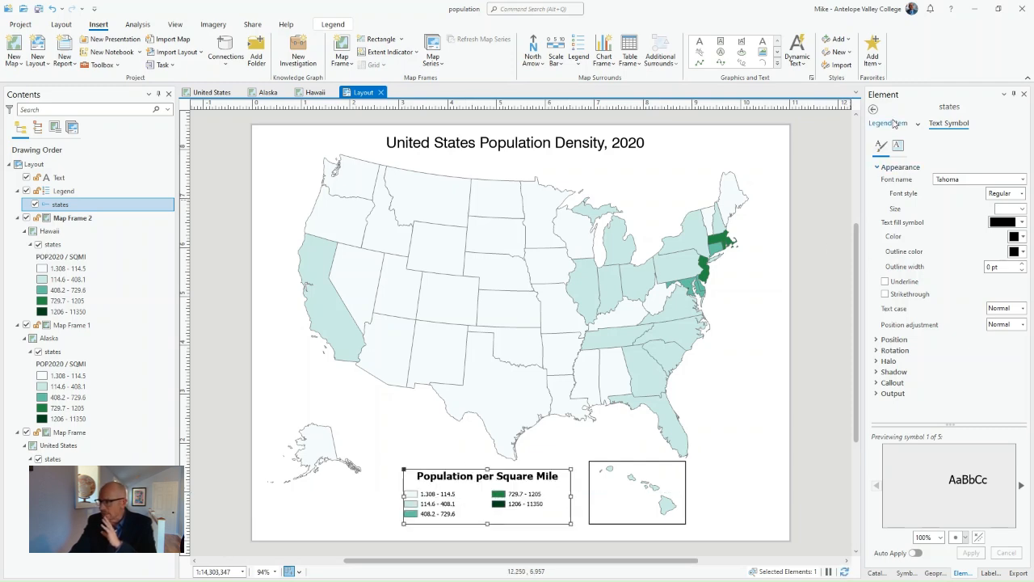
# - Examine the legend's arrangement, display, placement, general and legend item settings for a way to format the class labels
pyautogui.click(77, 191)
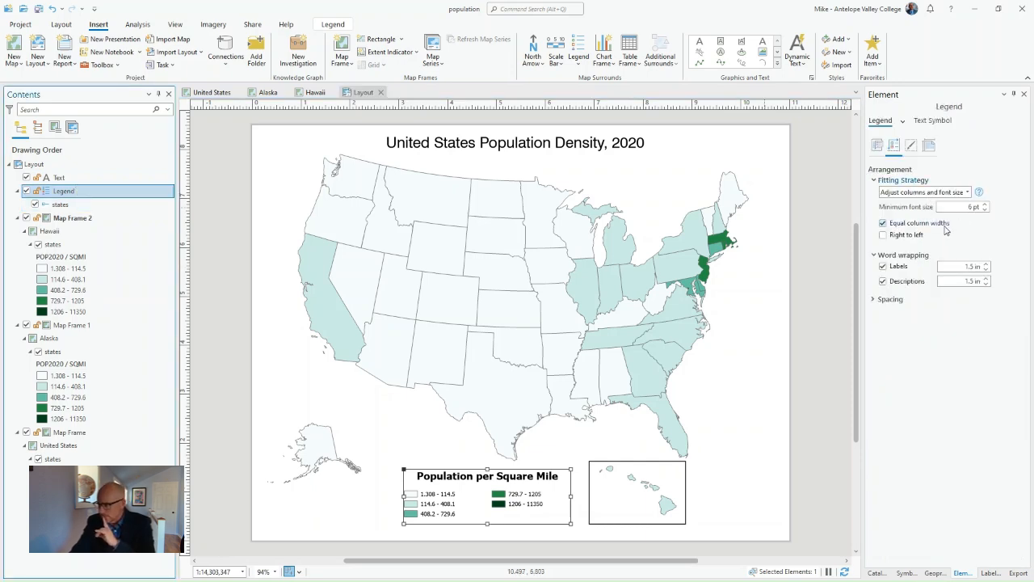
pyautogui.click(929, 147)
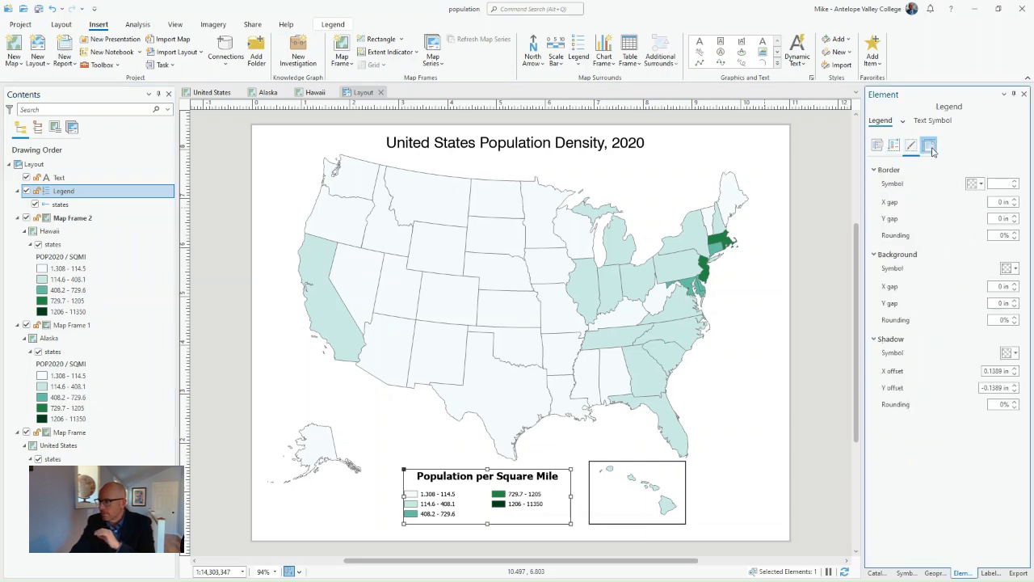
pyautogui.click(930, 148)
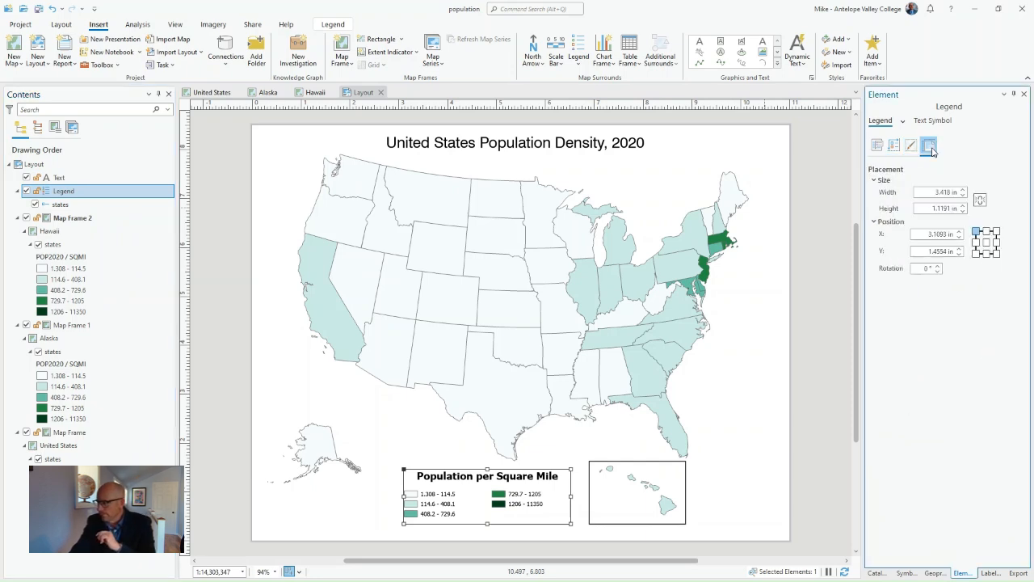
pyautogui.click(877, 145)
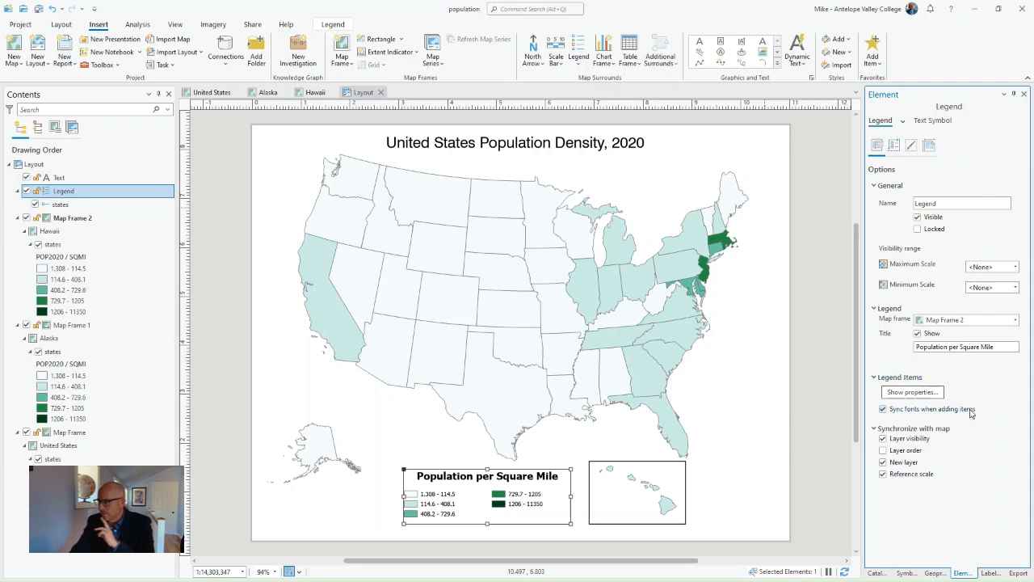
pyautogui.click(913, 394)
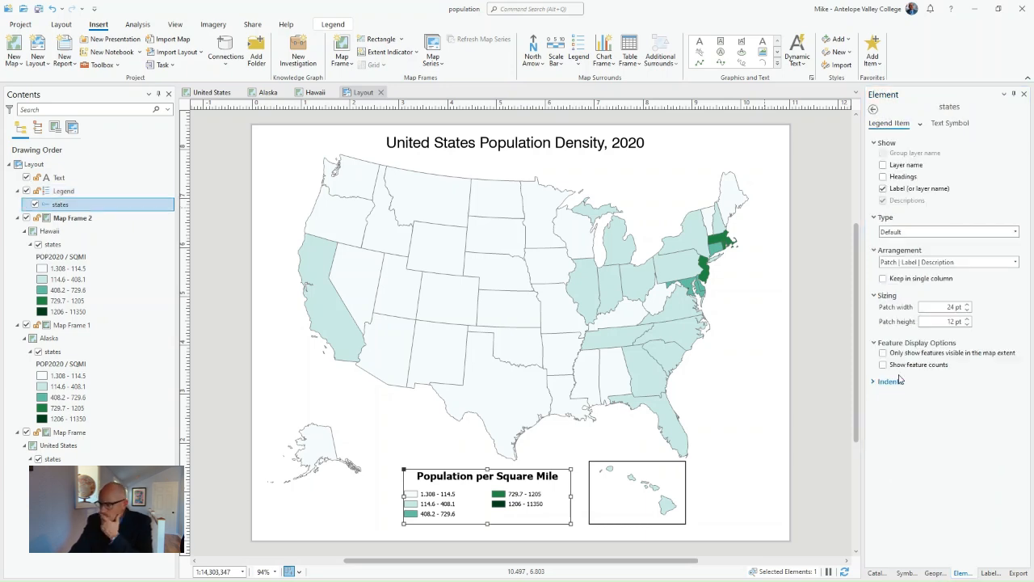
pyautogui.click(872, 109)
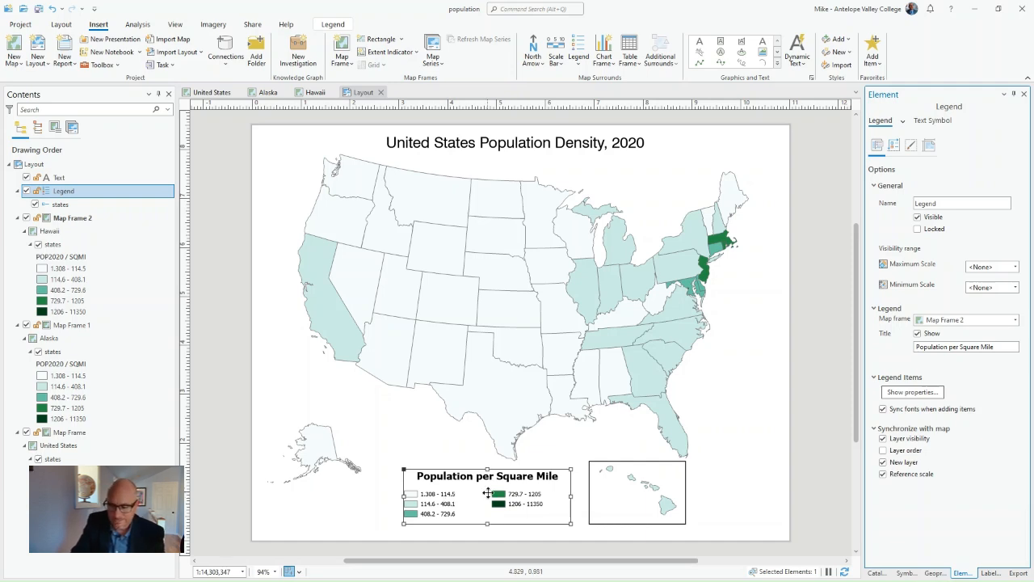
pyautogui.rightClick(454, 503)
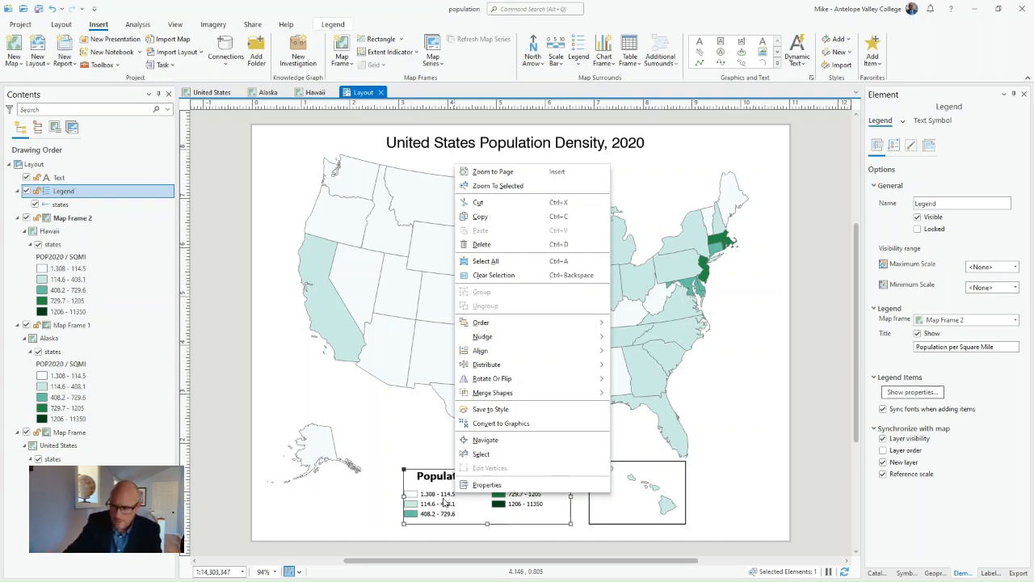
pyautogui.click(821, 478)
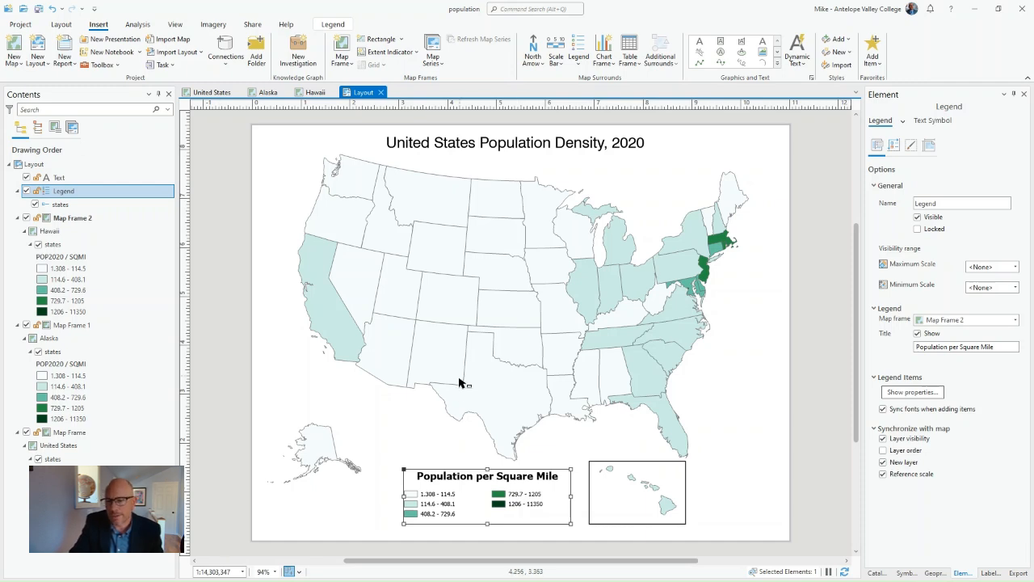
# - Save the project
pyautogui.click(38, 9)
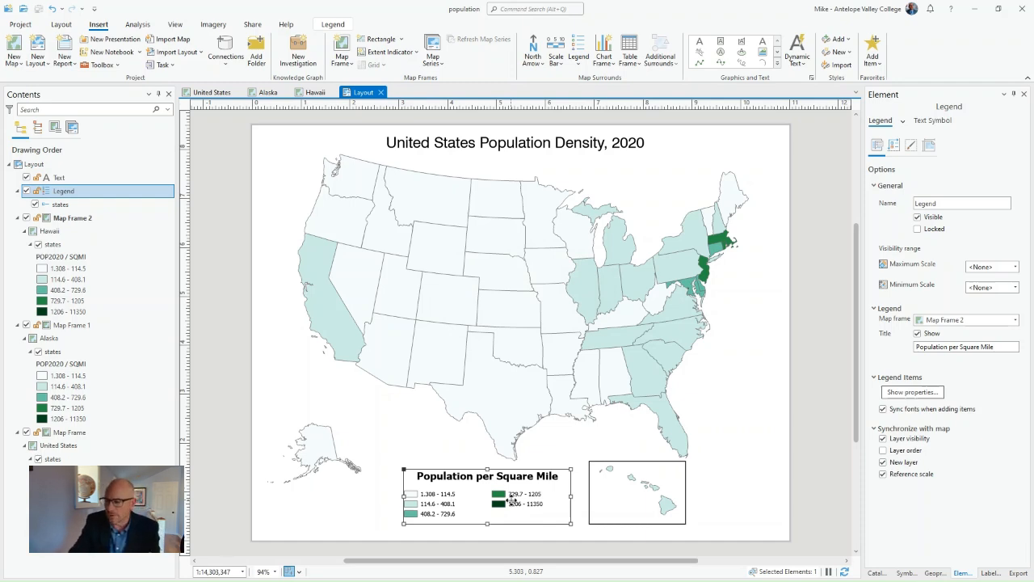
pyautogui.rightClick(510, 501)
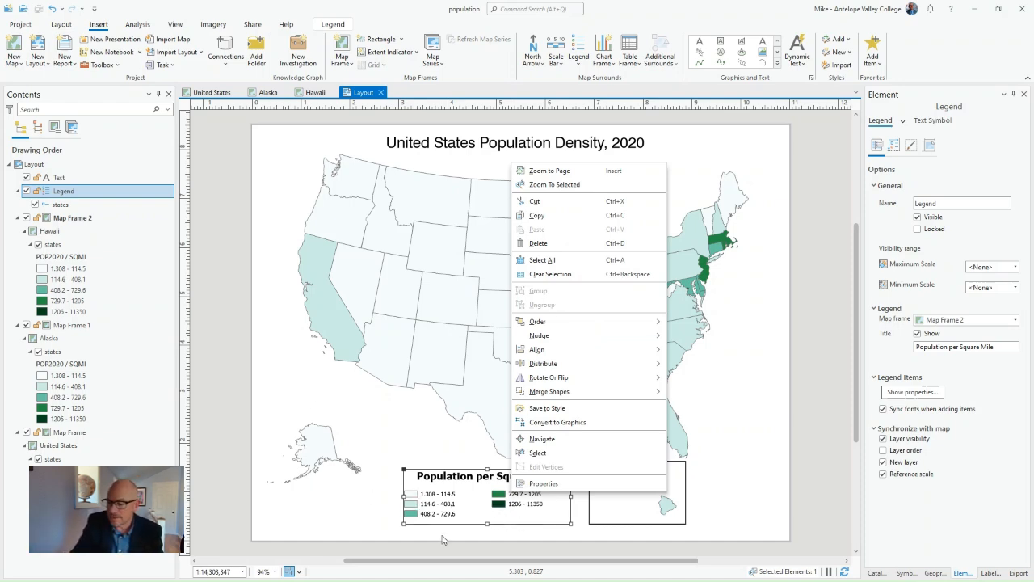
pyautogui.click(383, 529)
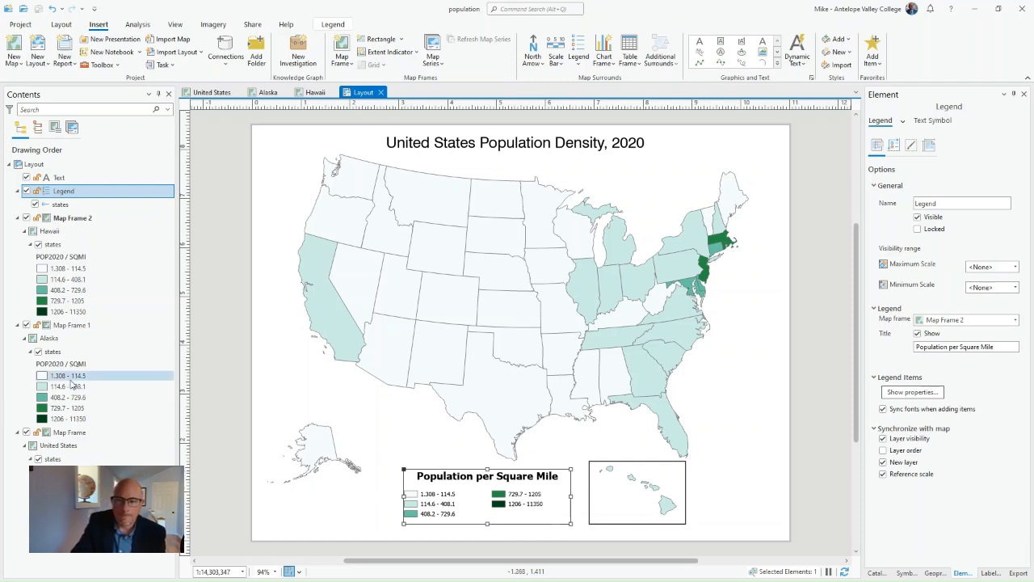
# - Switch to the Hawaii map and select its states layer
pyautogui.click(64, 258)
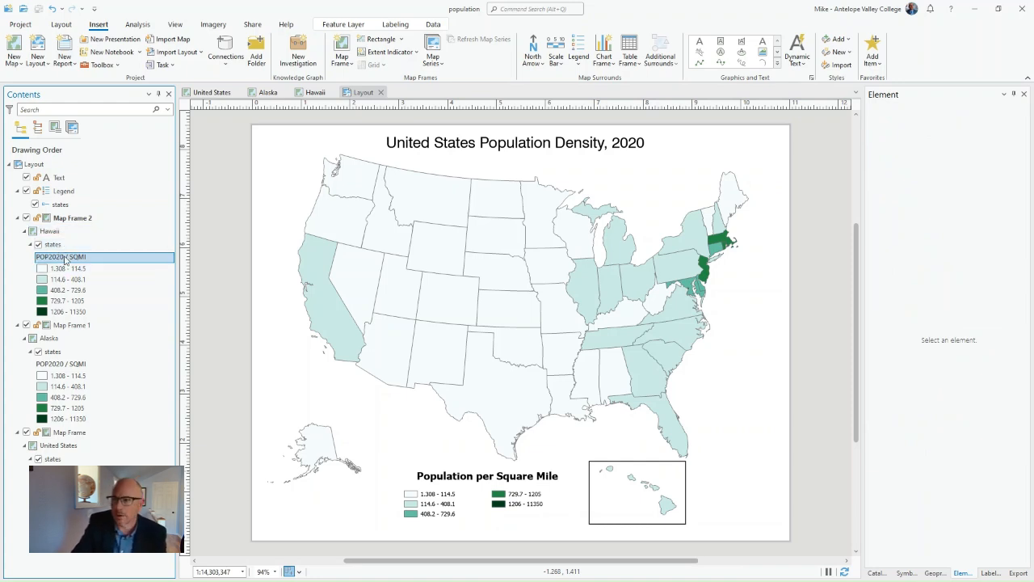
pyautogui.click(315, 93)
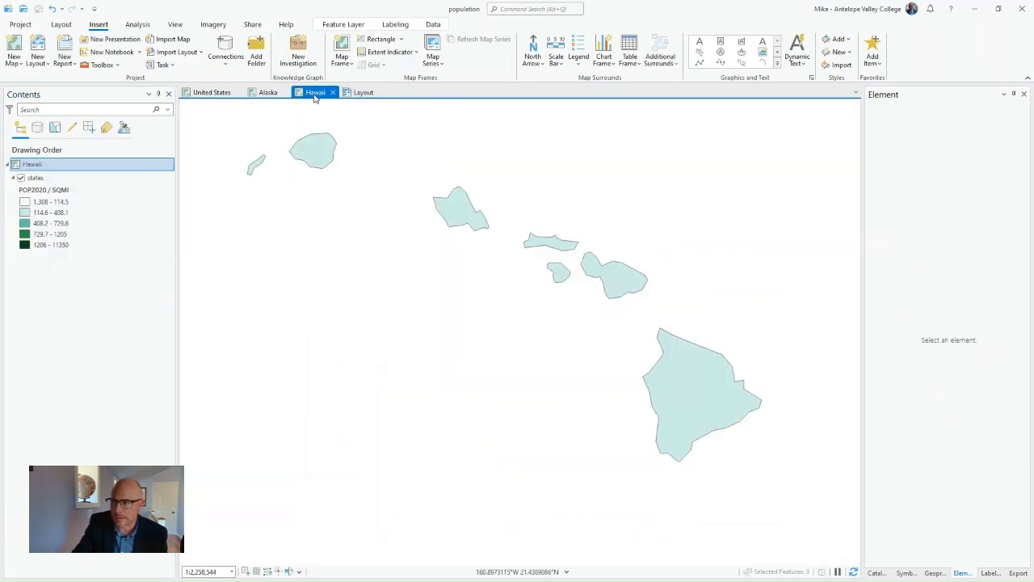
pyautogui.click(63, 189)
pyautogui.click(53, 178)
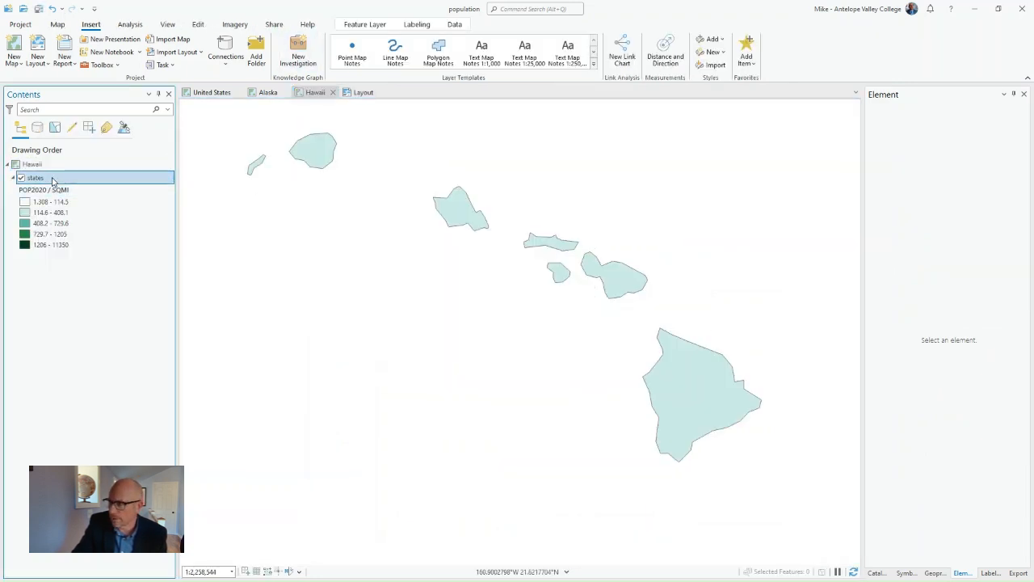
pyautogui.rightClick(52, 180)
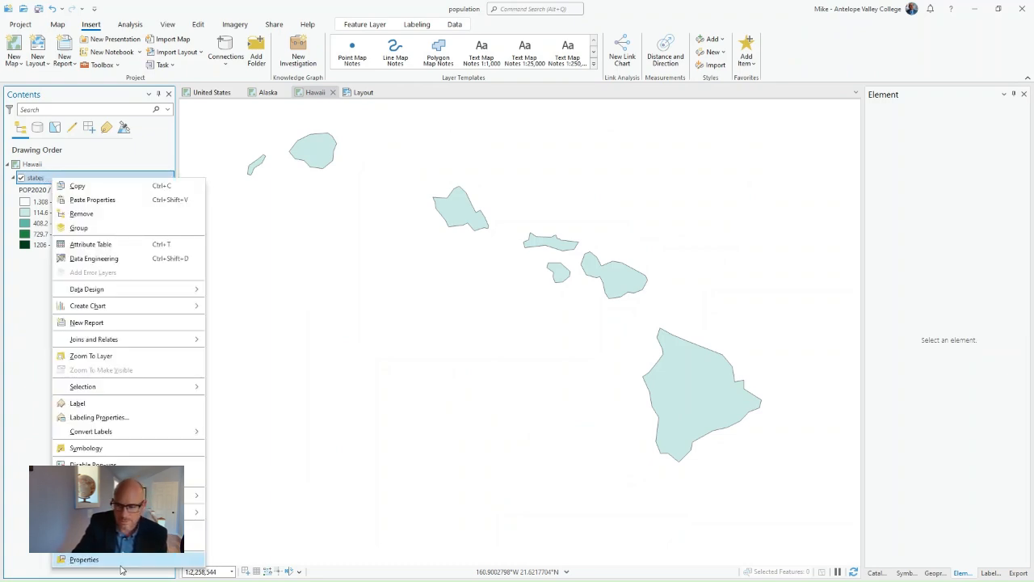
pyautogui.click(84, 559)
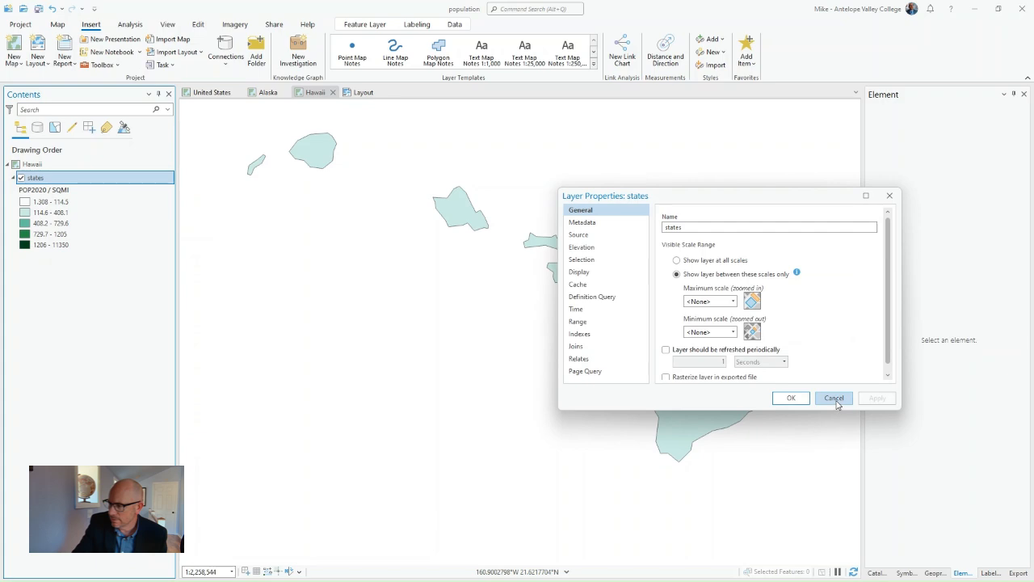
pyautogui.click(834, 399)
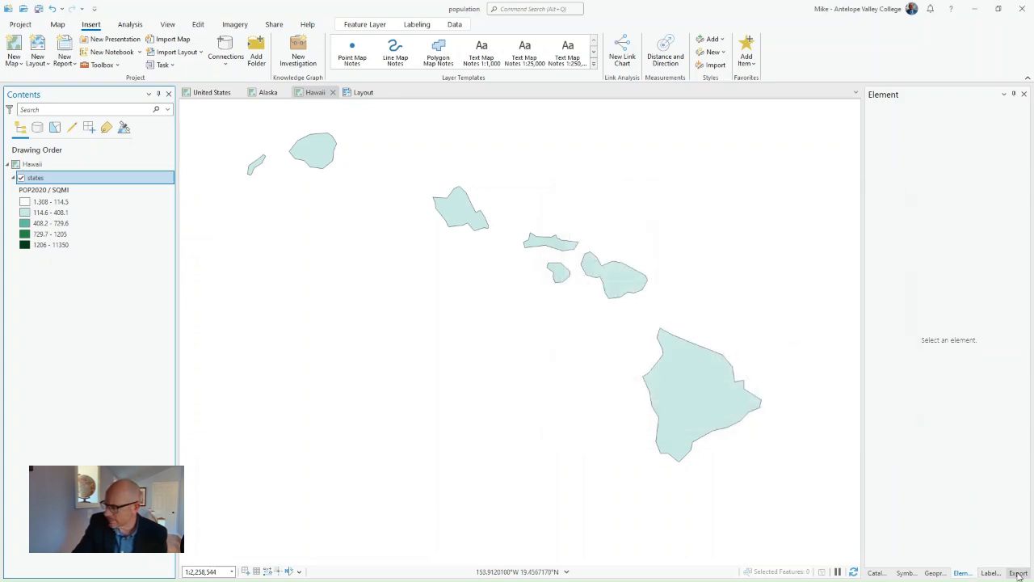
# - Format the Hawaii states layer's class labels with thousands separators and rounding to 1 decimal place, and save the project
pyautogui.click(907, 574)
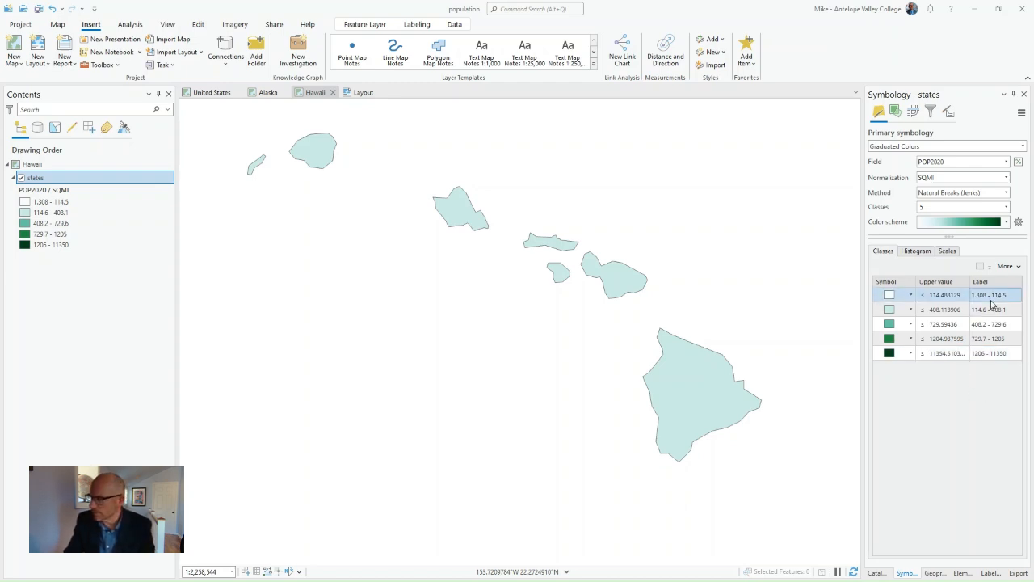
pyautogui.click(949, 112)
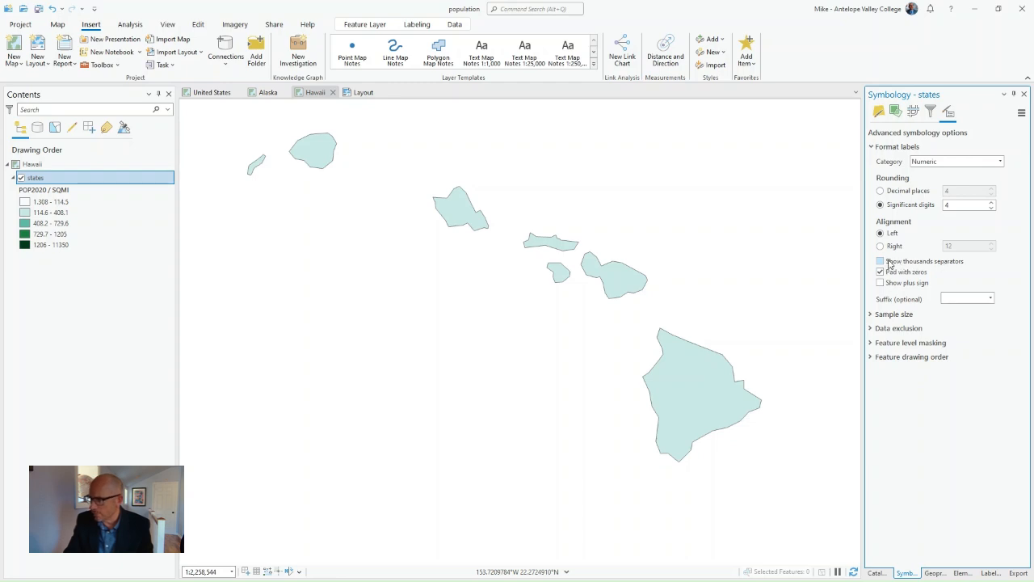
pyautogui.click(880, 261)
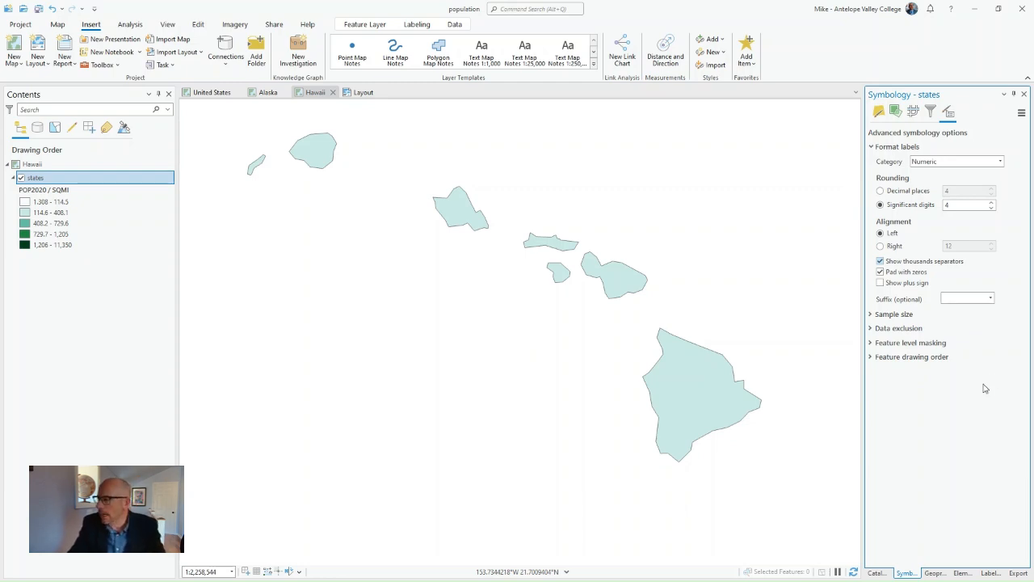
pyautogui.click(897, 193)
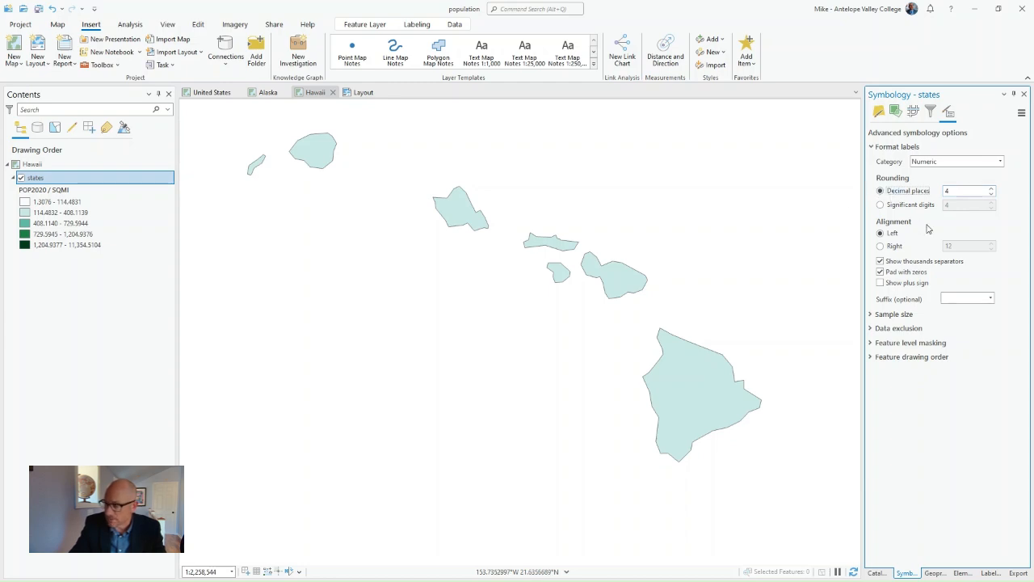
pyautogui.click(991, 194)
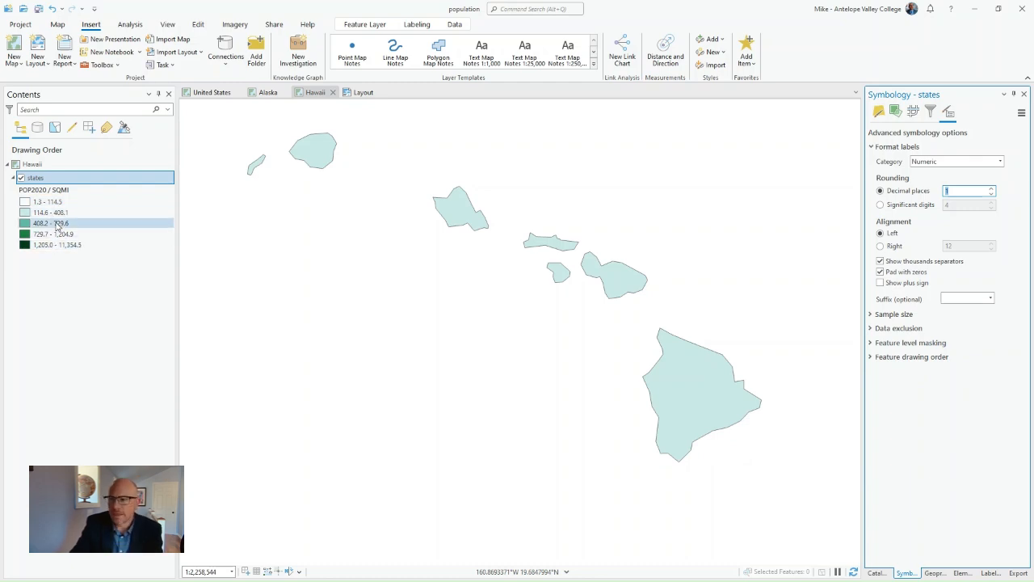
pyautogui.click(38, 8)
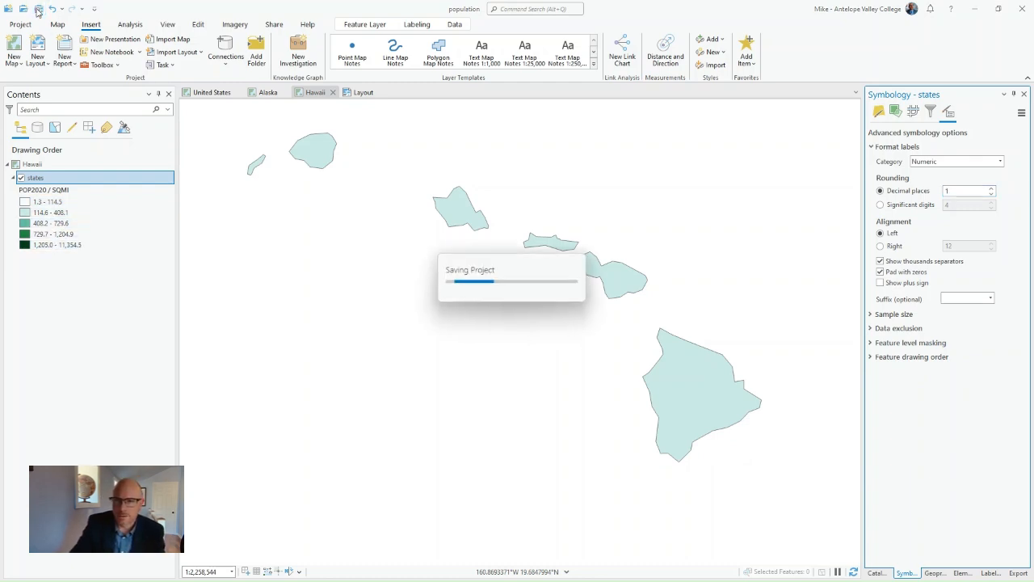
# - Add straight text reading "Source: ESRI, 2023" on the layout page, beside the lower part of the Hawaii frame
pyautogui.click(360, 94)
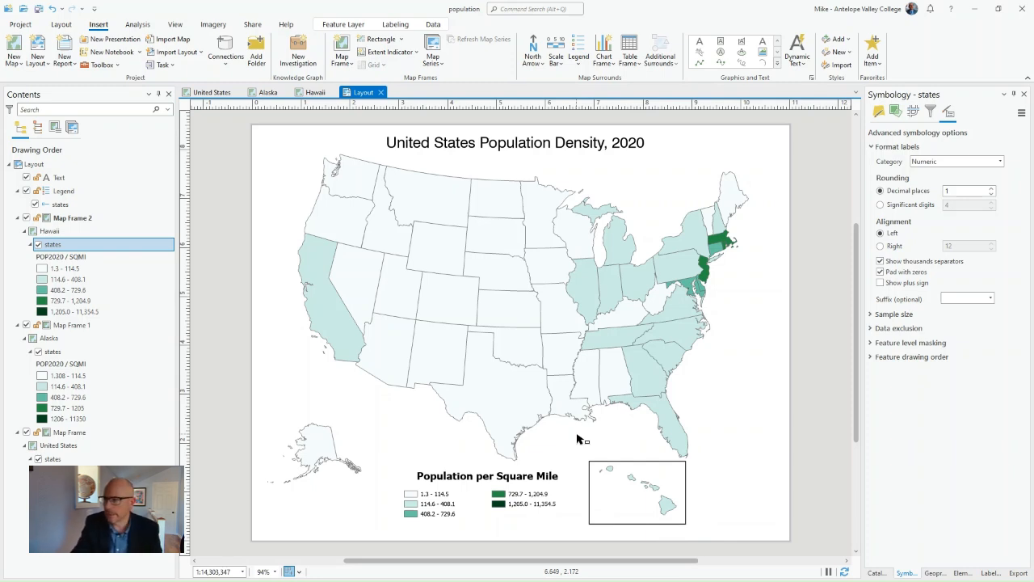
pyautogui.click(762, 46)
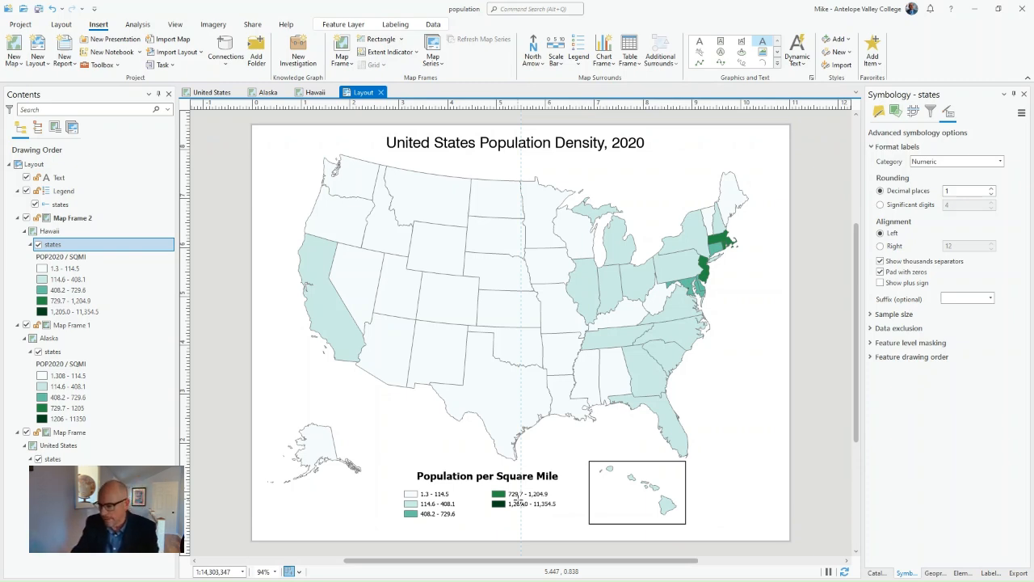
pyautogui.click(724, 529)
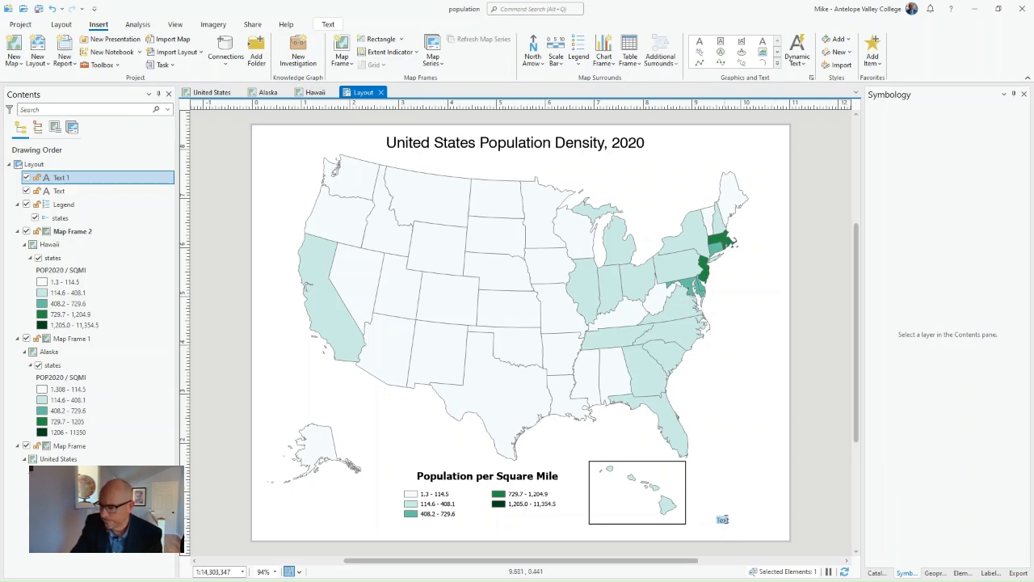
pyautogui.write('Source:')
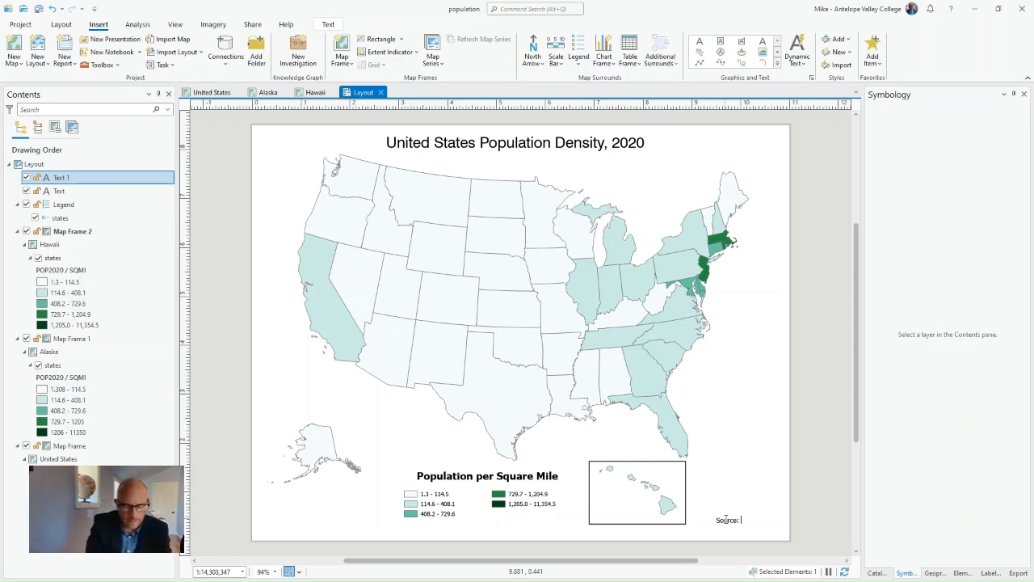
pyautogui.write('ESRI,')
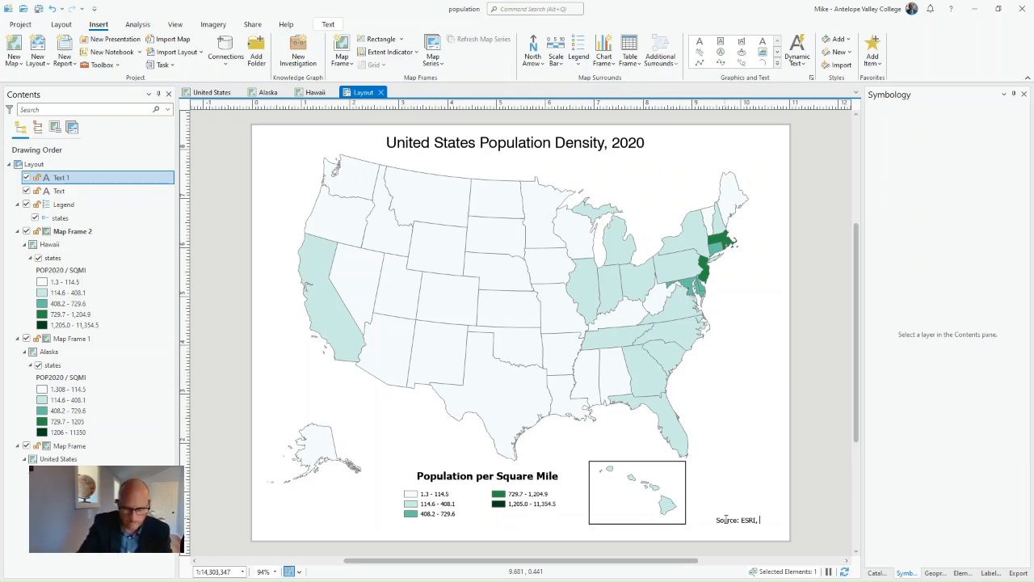
pyautogui.write('2023')
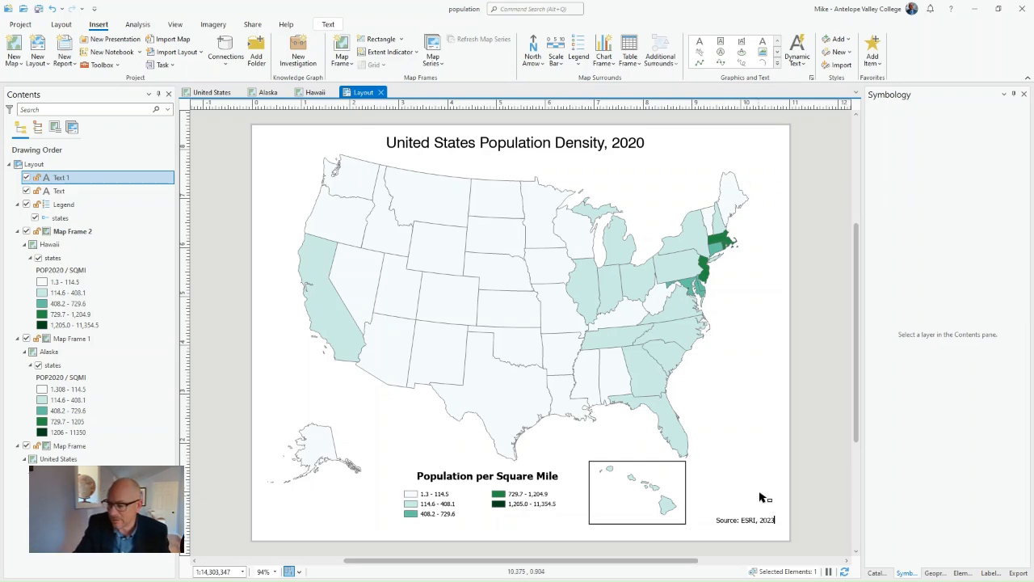
pyautogui.press('Escape')
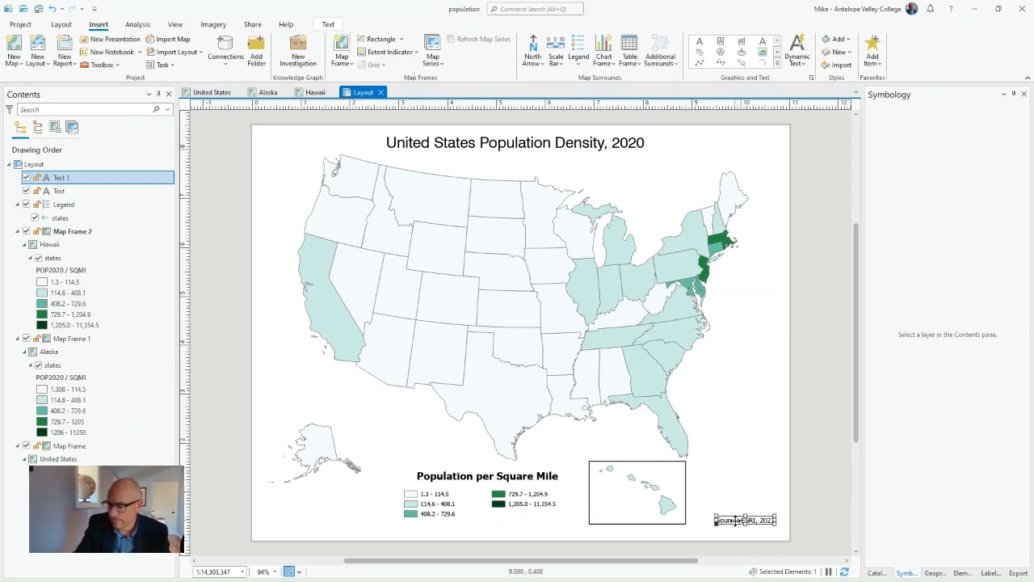
# - Set the source credit's text size to 7 pt and apply the change
pyautogui.click(990, 573)
pyautogui.click(961, 573)
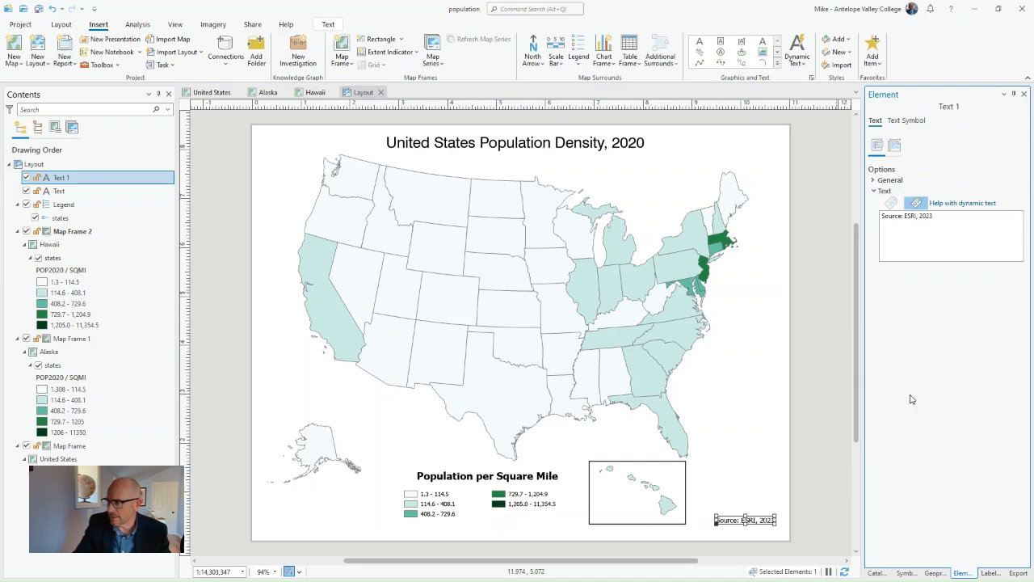
pyautogui.click(907, 122)
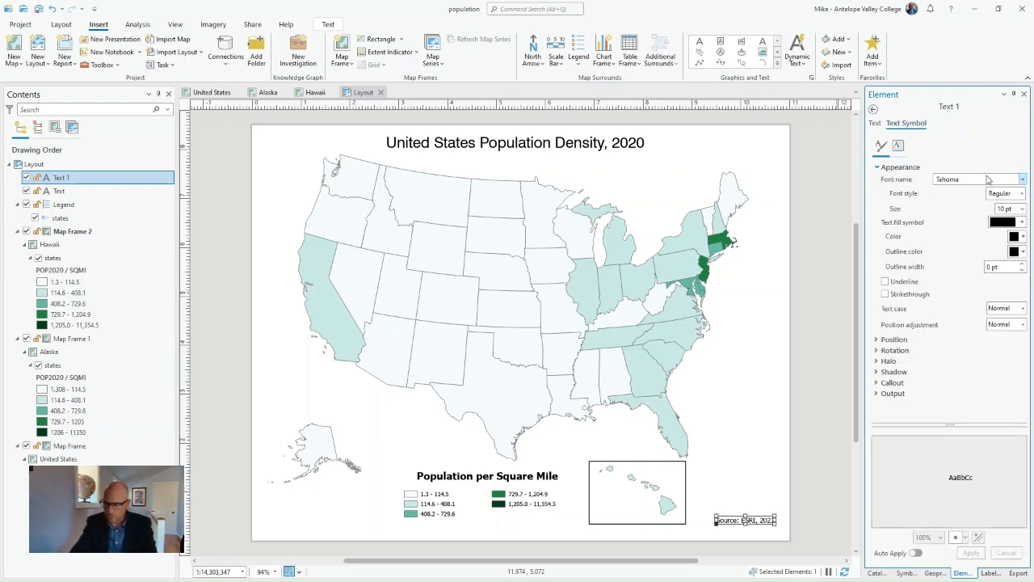
pyautogui.click(1022, 212)
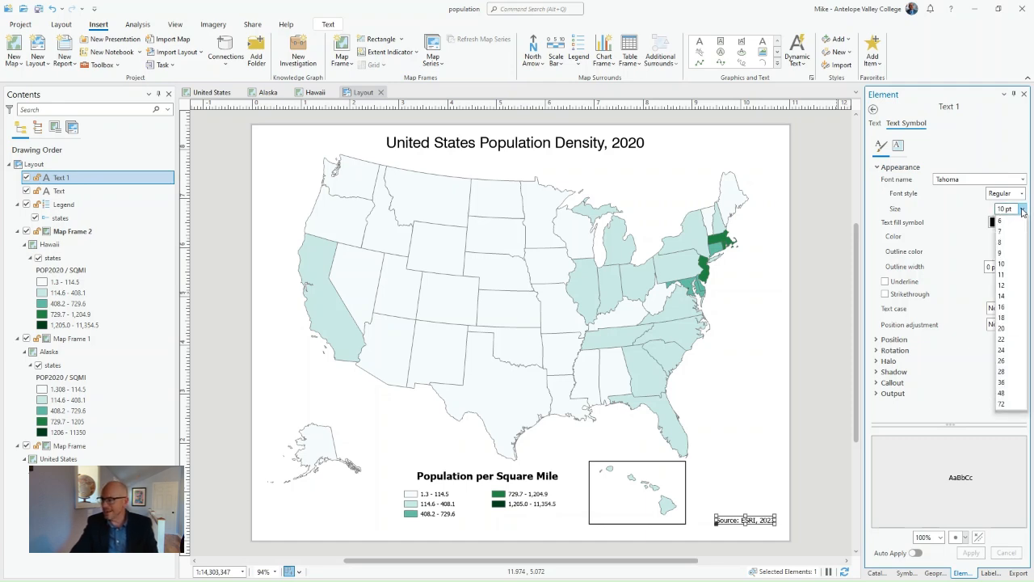
pyautogui.click(1012, 248)
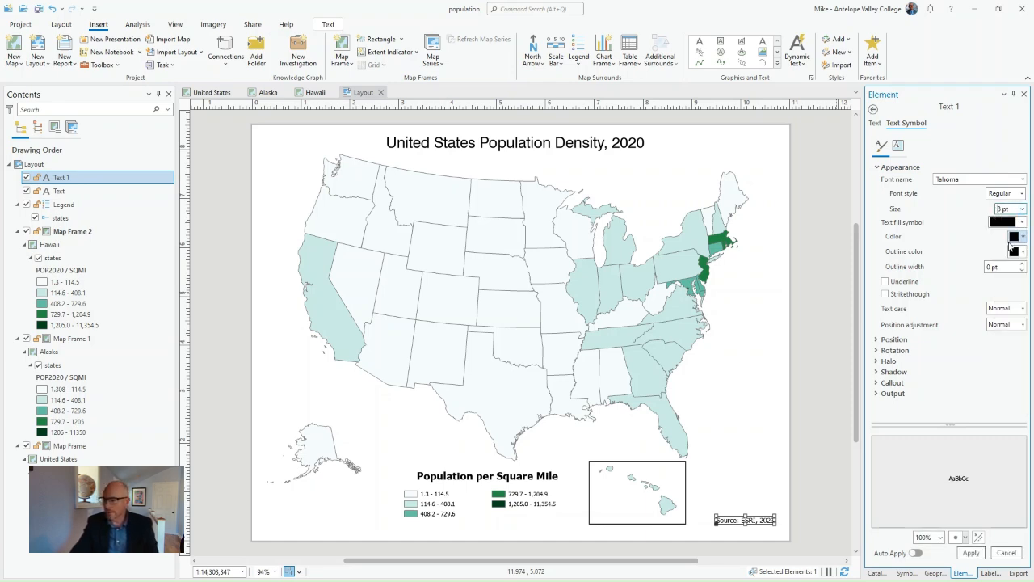
pyautogui.click(1023, 208)
pyautogui.click(1003, 232)
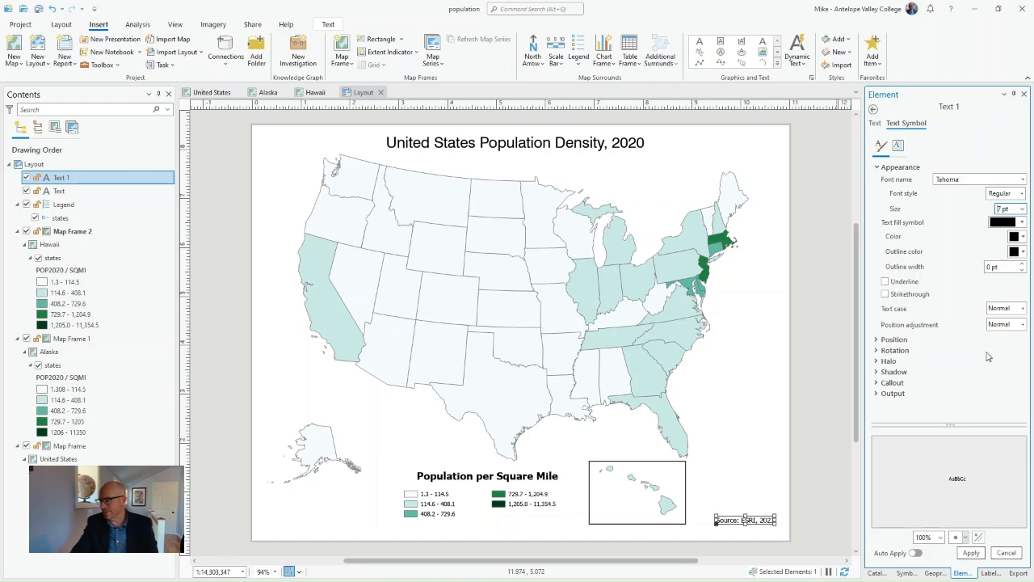
pyautogui.click(973, 553)
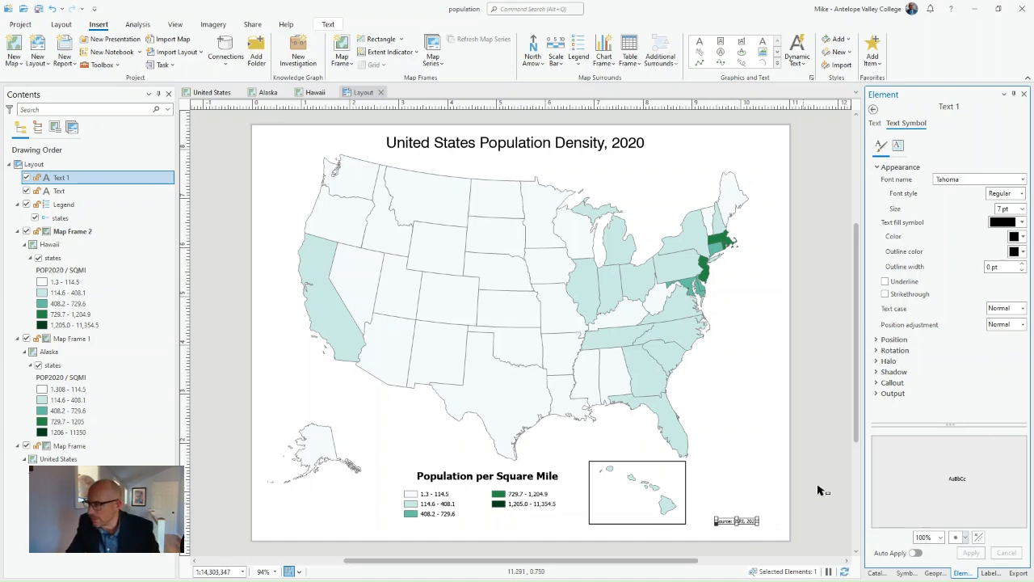
# - Change the source credit's font to Swis721 BT in Italic style and apply it
pyautogui.click(1024, 196)
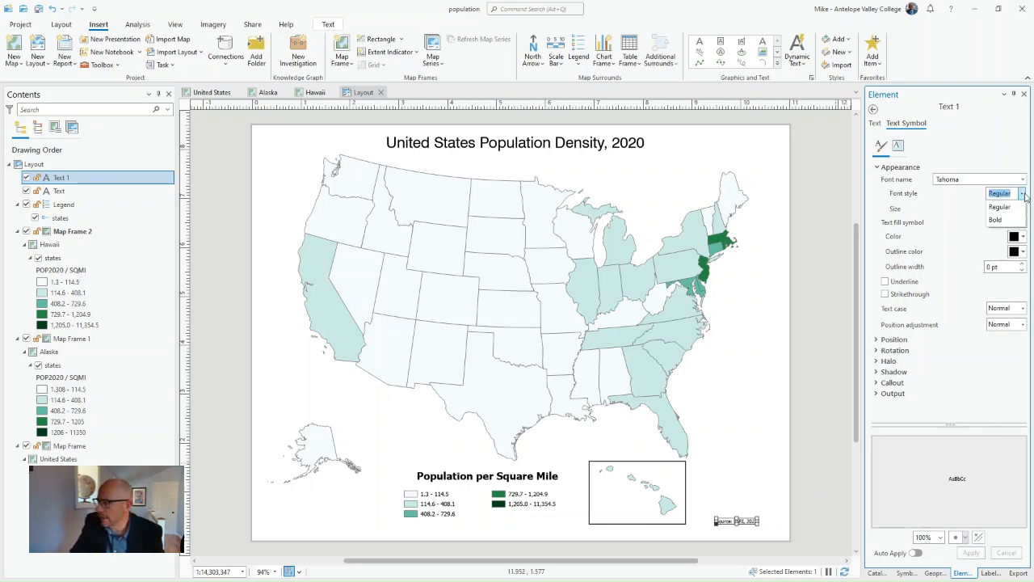
pyautogui.click(1024, 179)
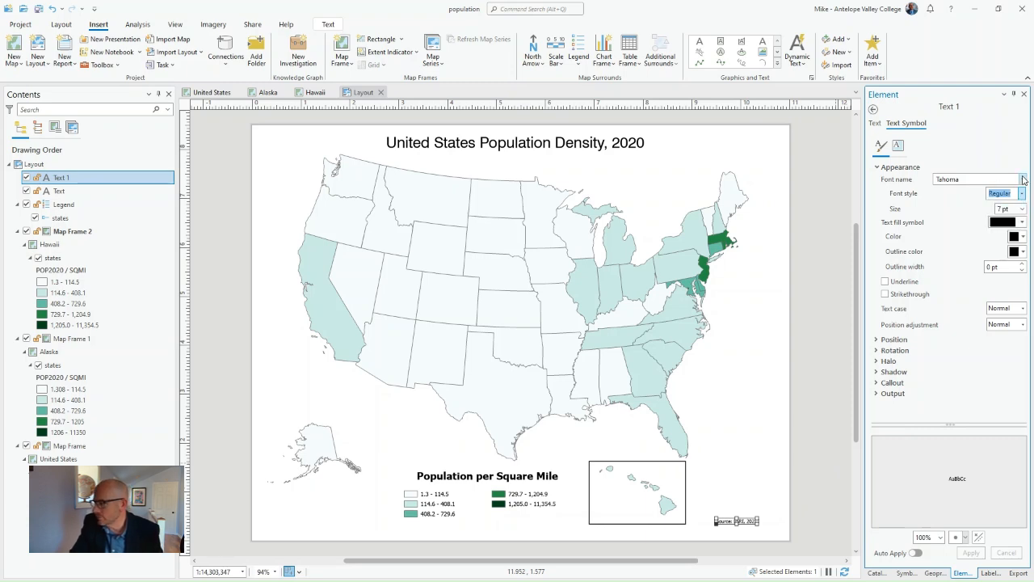
pyautogui.click(1023, 179)
pyautogui.click(858, 234)
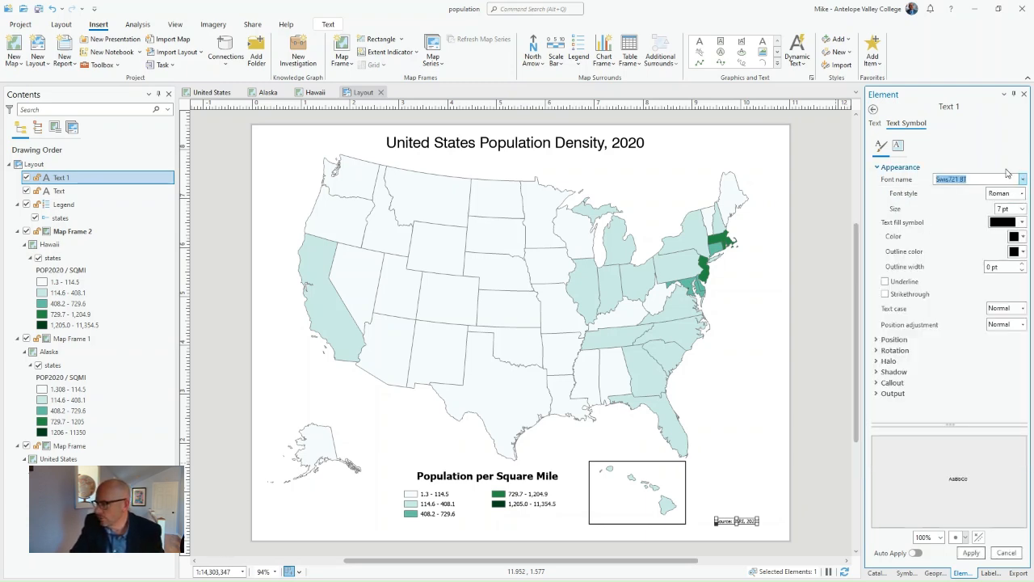
pyautogui.click(1022, 194)
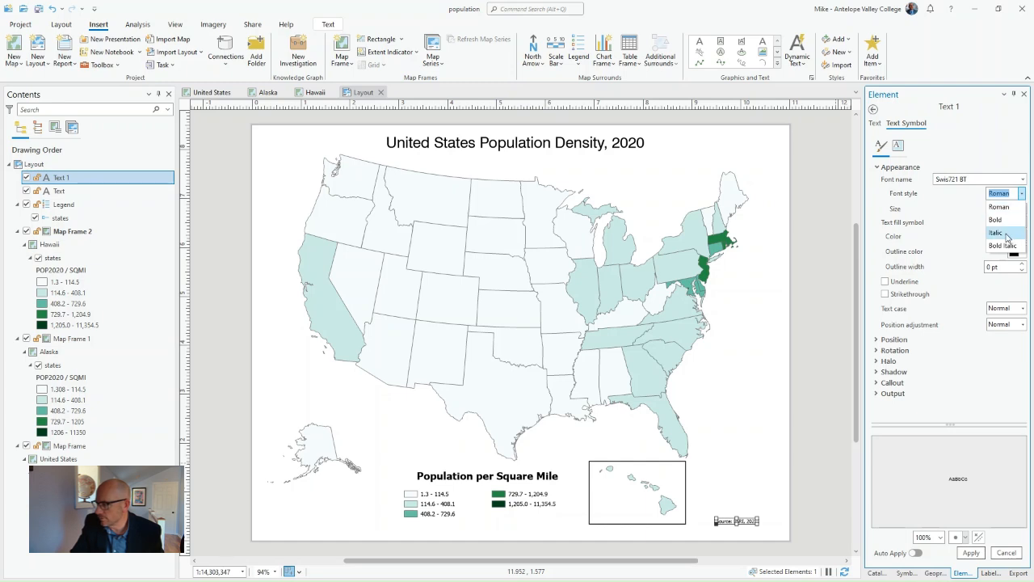
pyautogui.click(1009, 233)
pyautogui.click(971, 553)
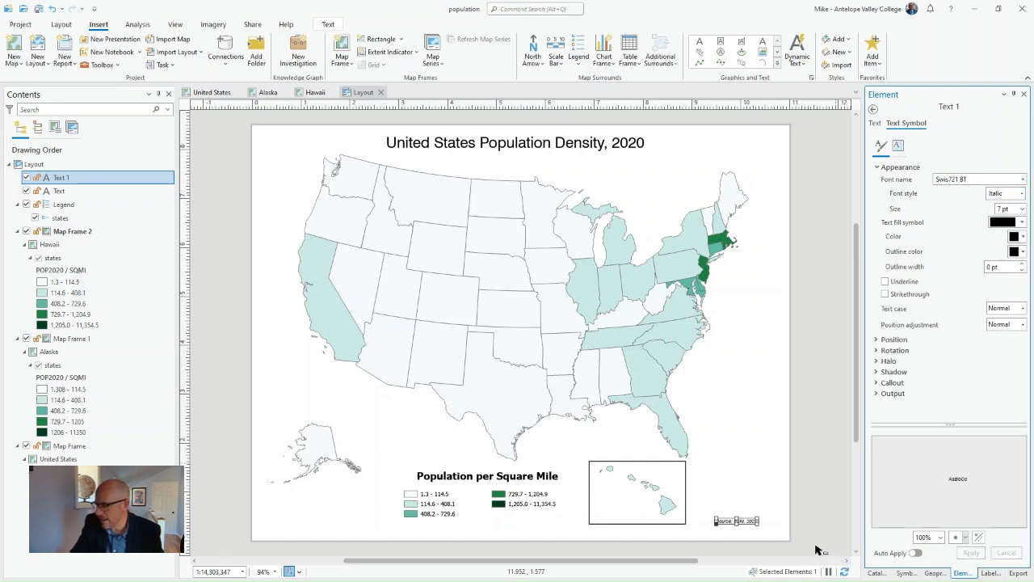
# - Move the source credit closer to the lower-right corner of the layout page, deselect it and save the project
pyautogui.moveTo(727, 521); pyautogui.dragTo(743, 526)
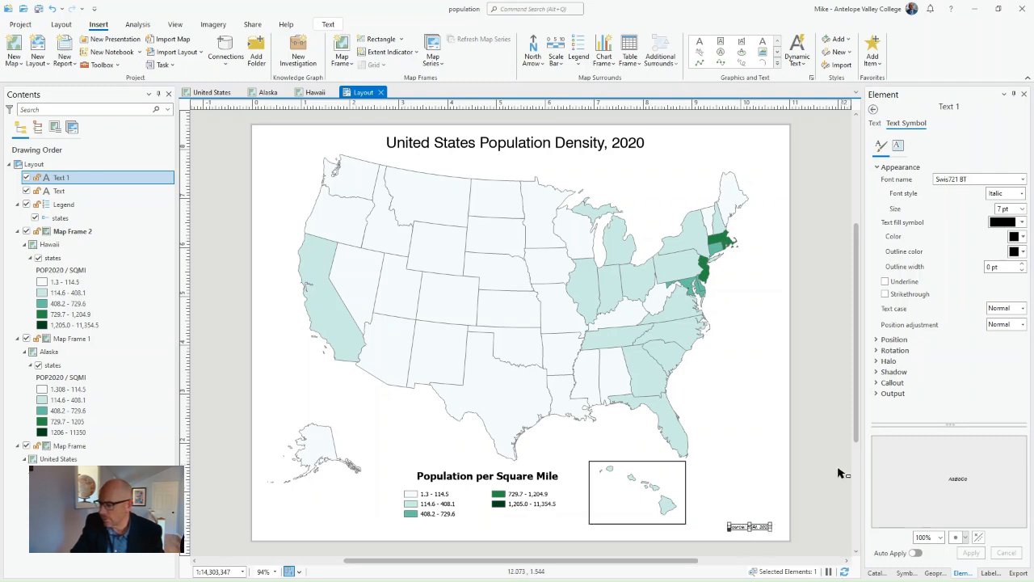
pyautogui.click(811, 484)
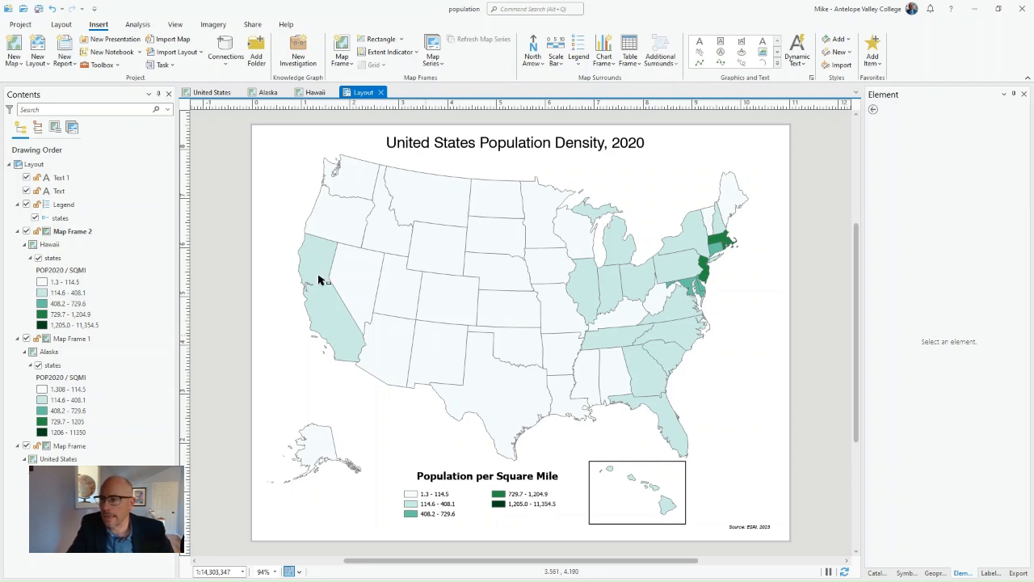
pyautogui.click(37, 8)
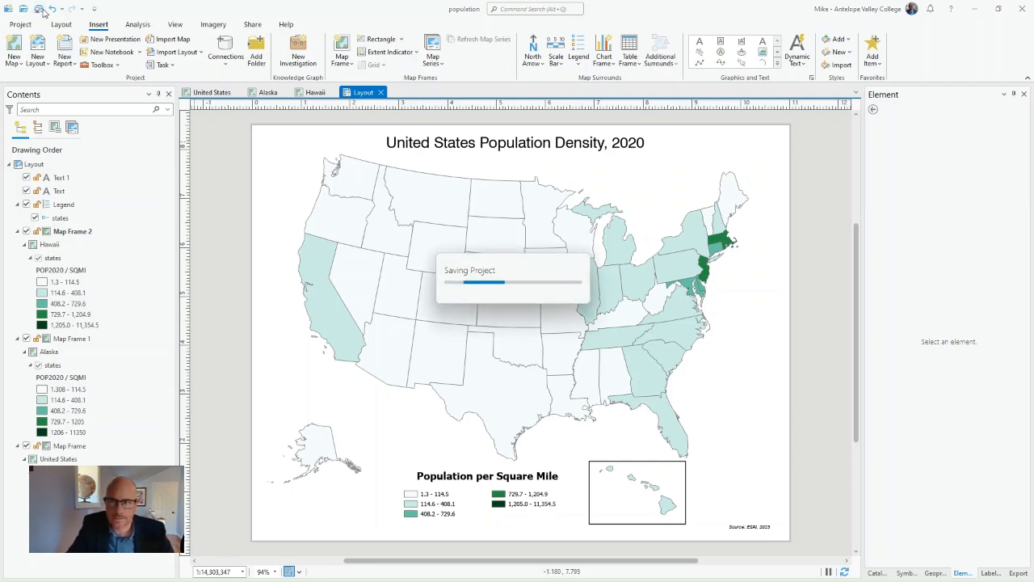
# - Open the export settings for the layout
pyautogui.click(253, 25)
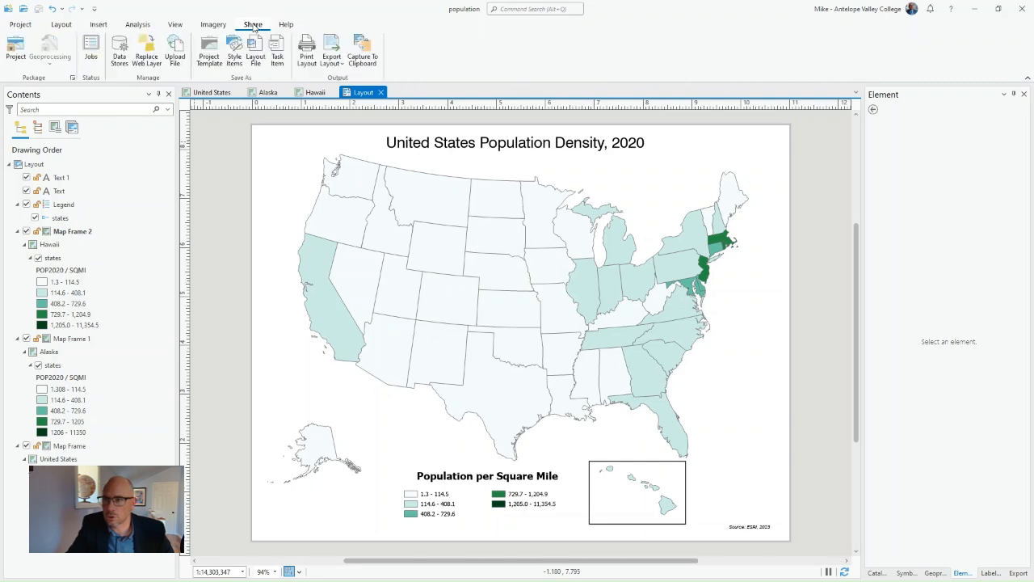
pyautogui.click(331, 48)
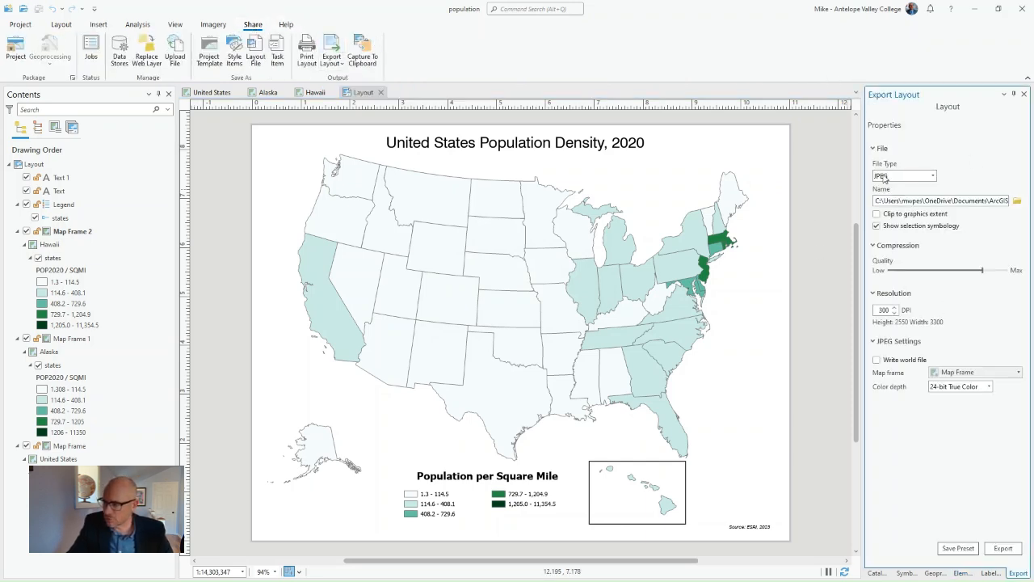